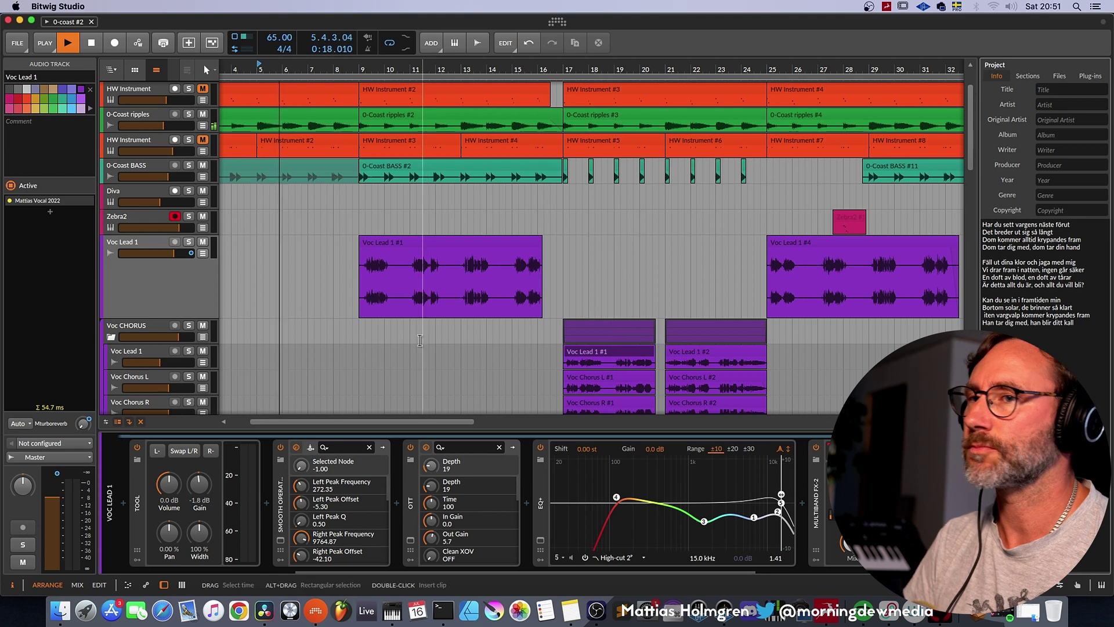
Show the Voc Lead 1 track's device chain and examine the Smooth Operator plug-in's curve.
click(148, 116)
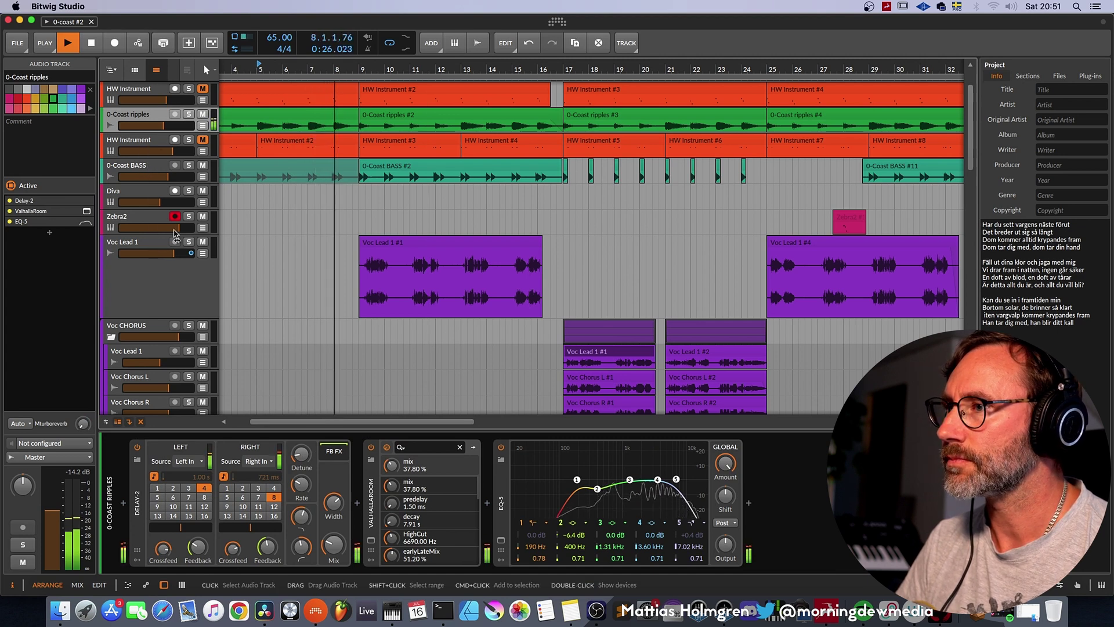
scroll(263, 164, up, 2)
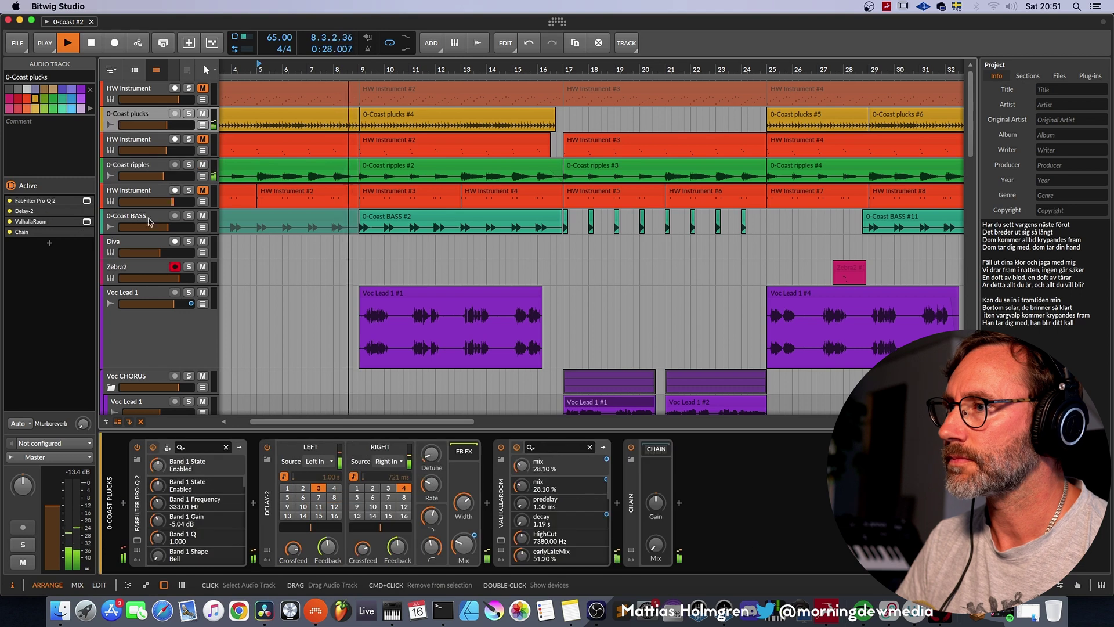
click(201, 342)
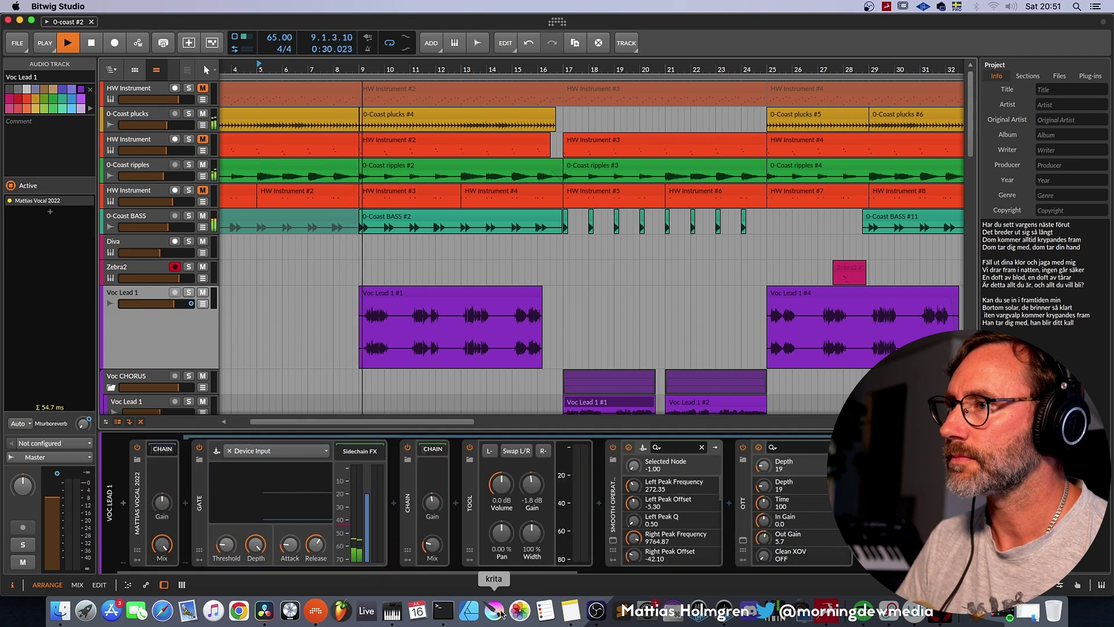
drag(406, 573, 450, 581)
scroll(449, 580, right, 5)
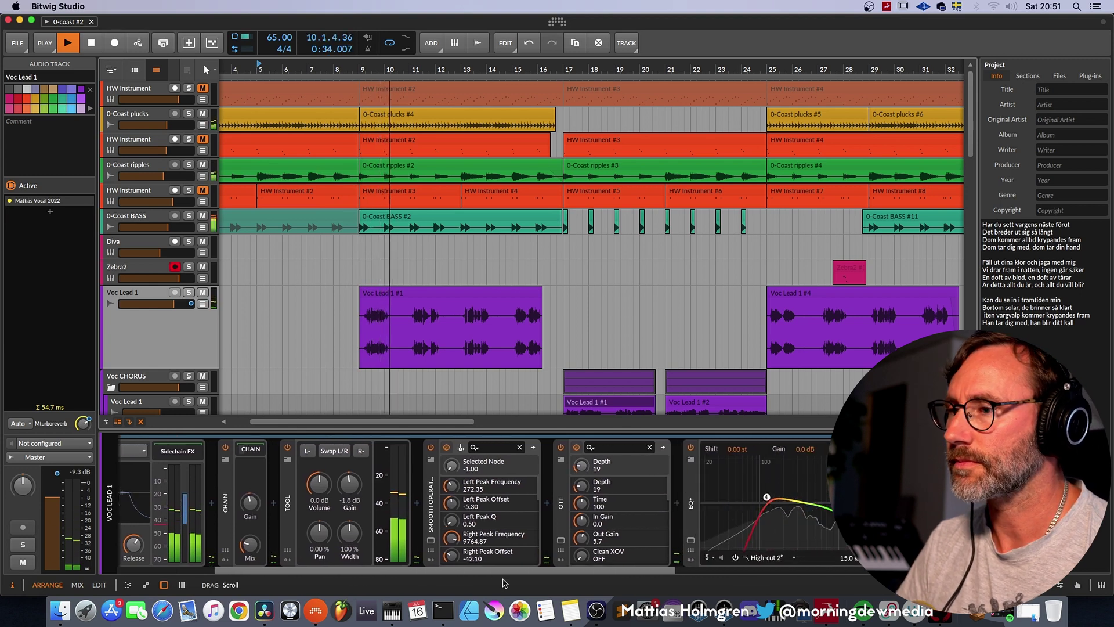
click(419, 541)
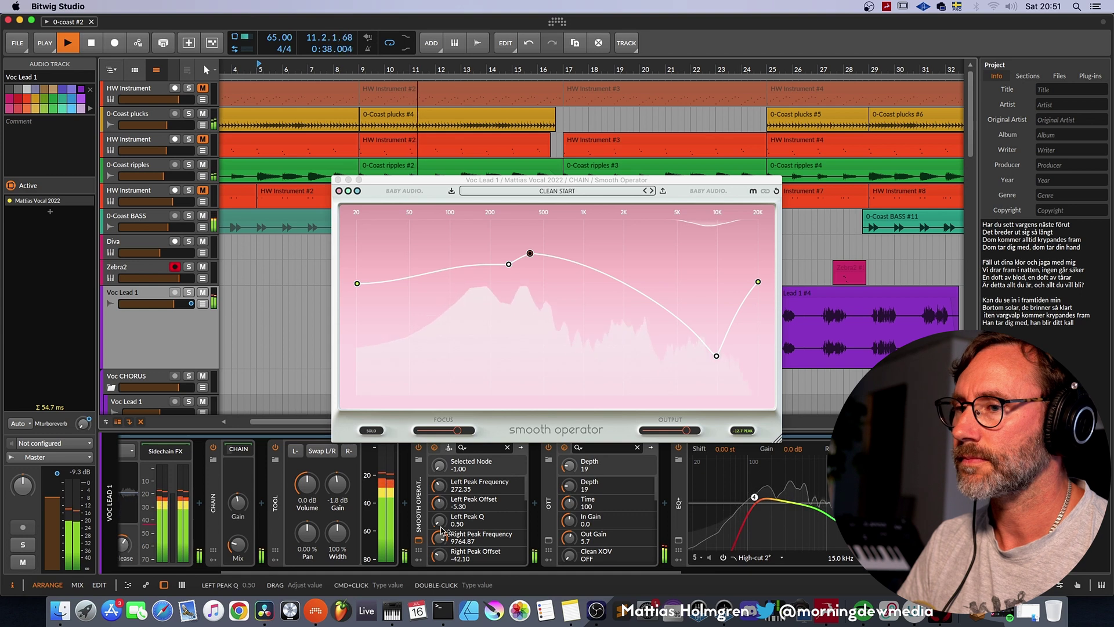
click(339, 180)
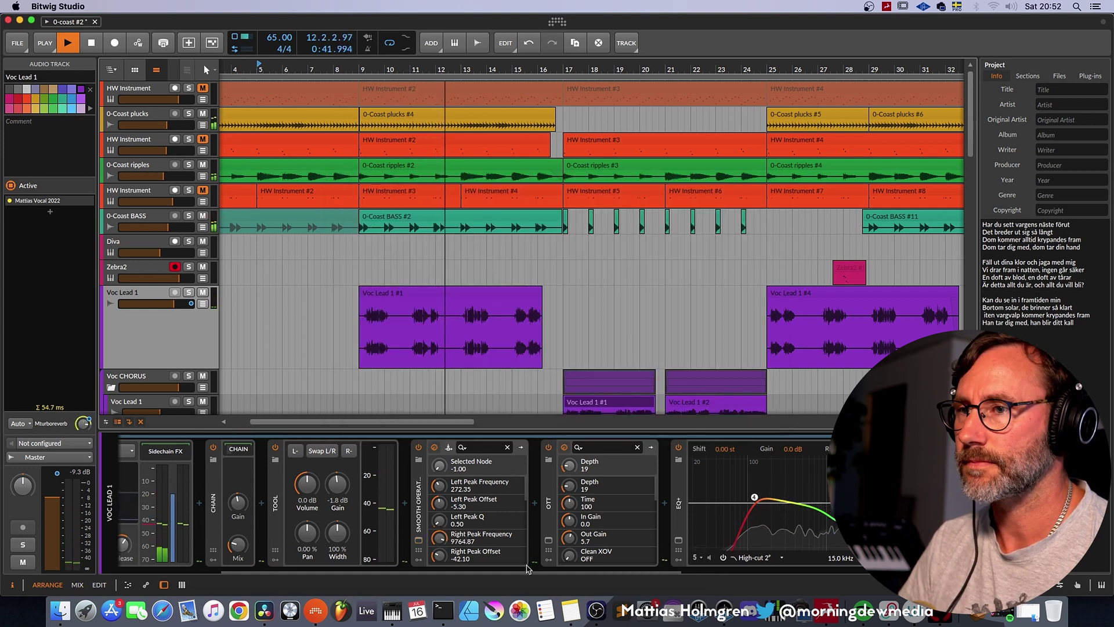
Show the high band chain of Multiband FX-2 and examine the MSaturator plug-in's settings.
scroll(602, 575, right, 5)
scroll(602, 574, right, 5)
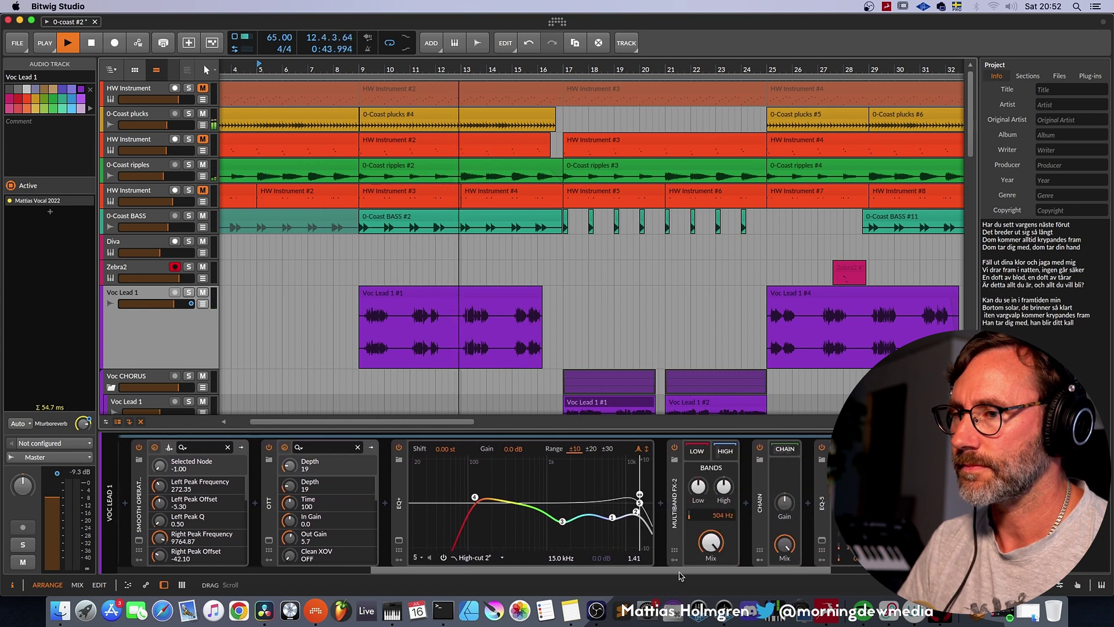
click(725, 452)
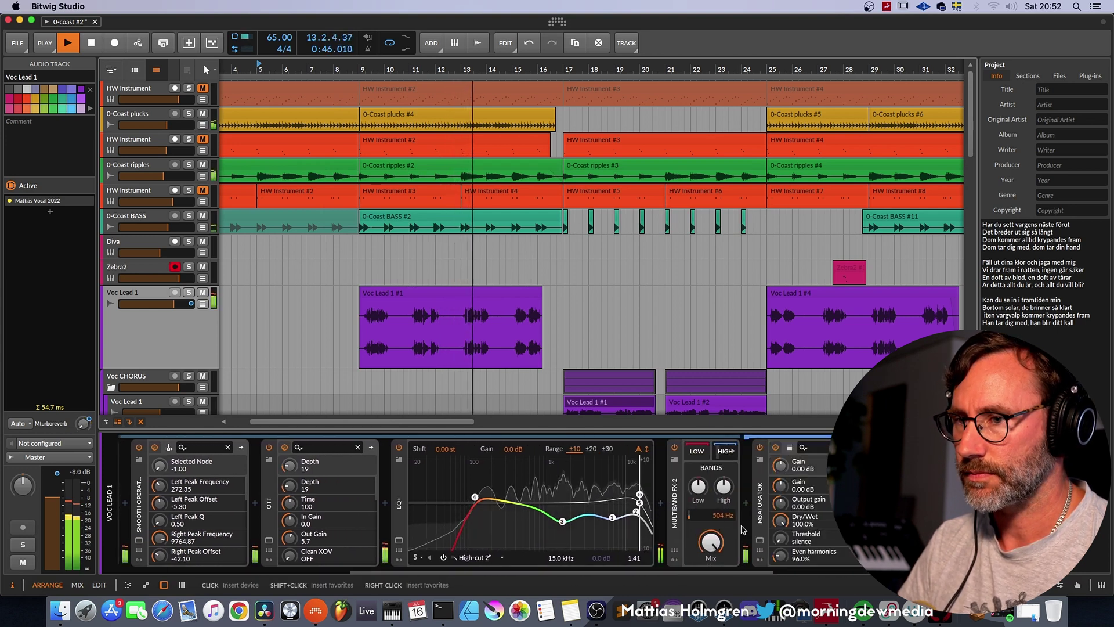
click(760, 541)
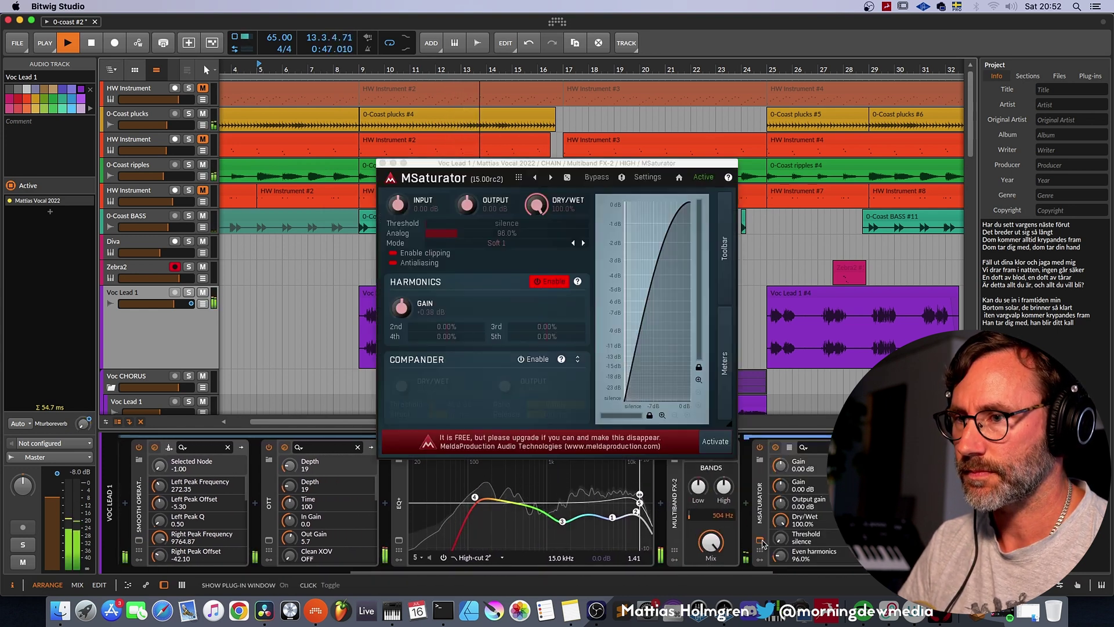
click(383, 164)
Examine the Comeback Kid delay and Crystalline reverb plug-ins in the Voc Lead 1 effects chain.
scroll(702, 573, right, 10)
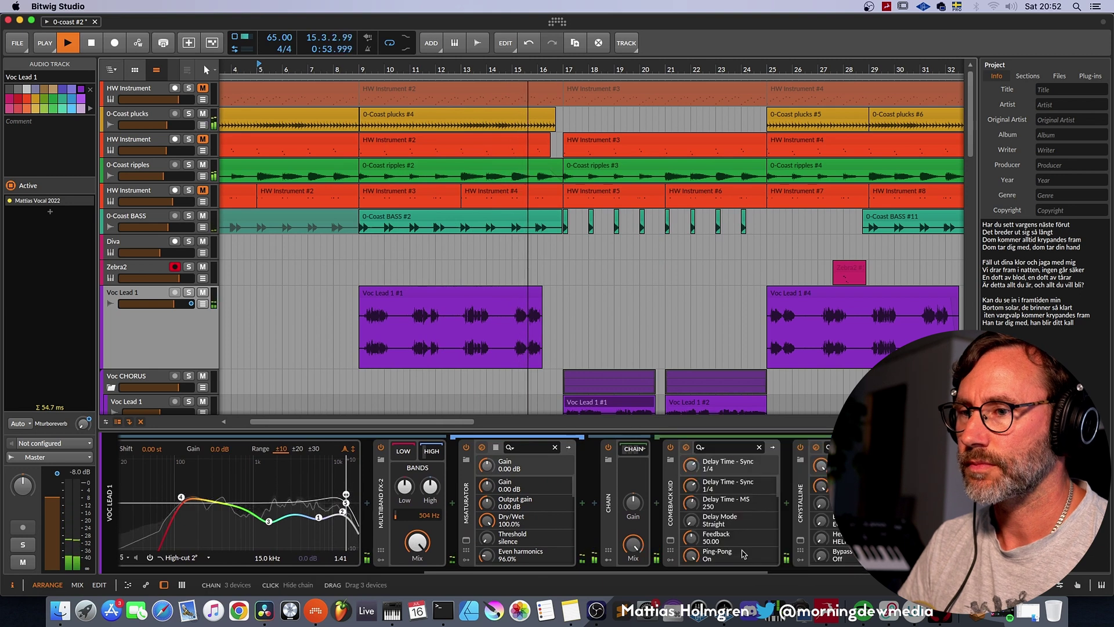
scroll(786, 572, right, 10)
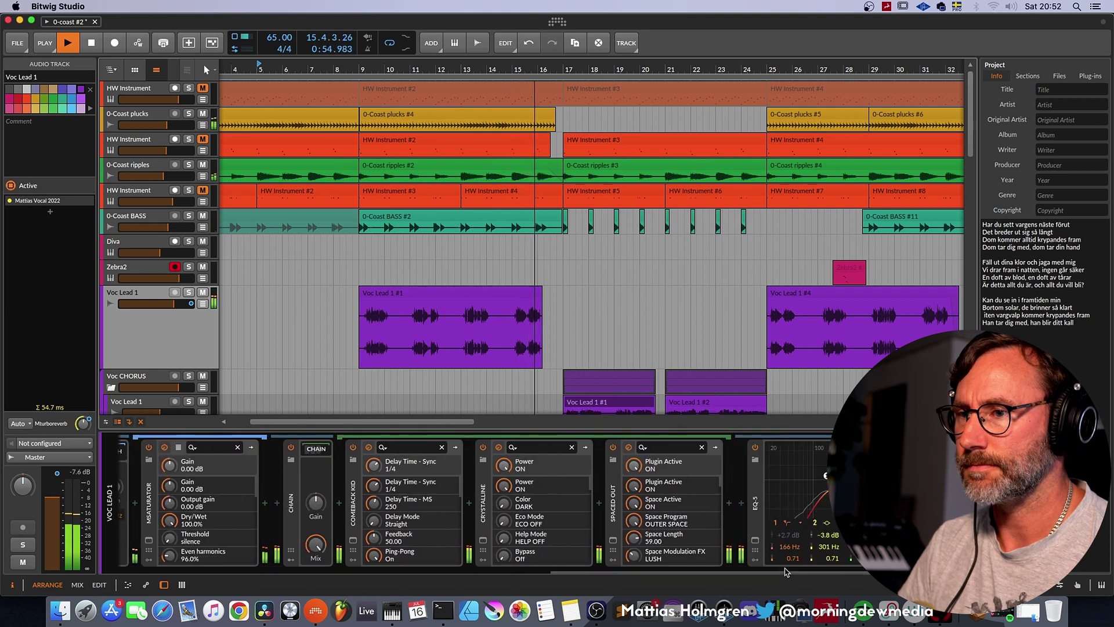
click(353, 540)
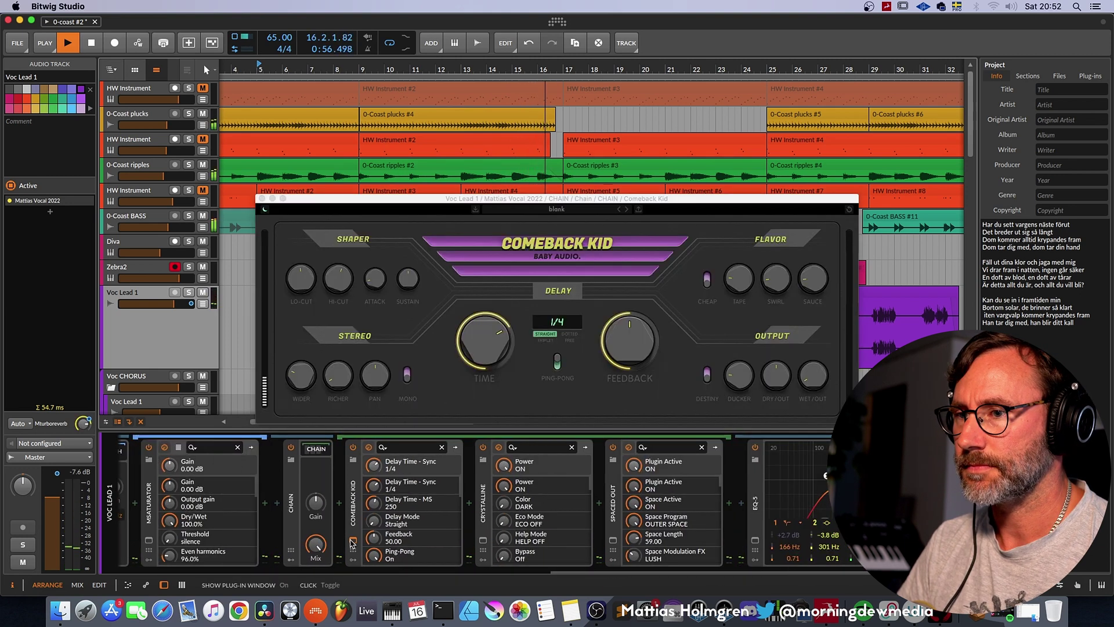
click(262, 198)
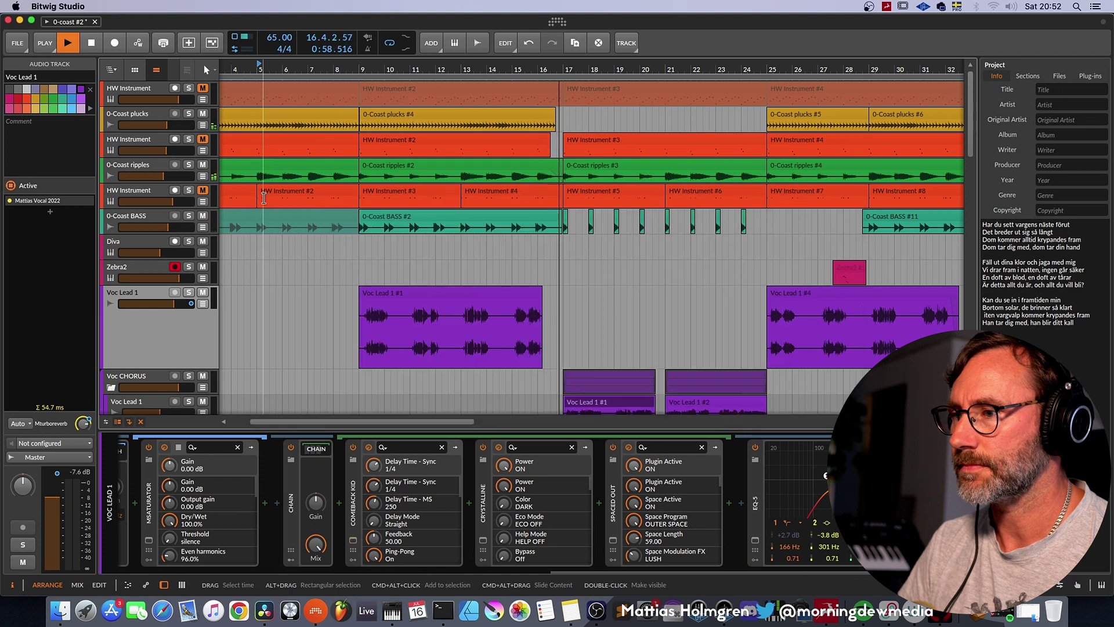
click(482, 541)
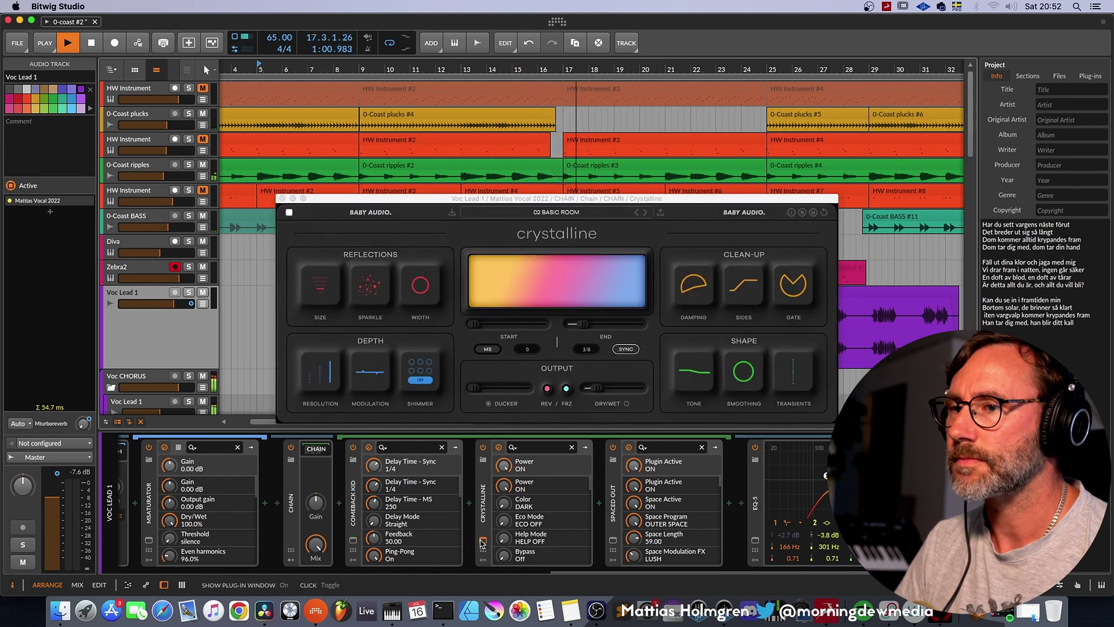
click(282, 199)
Select the Voc CHORUS group and examine Spaced Out on its reverb send's effect track, returning to the arrangement.
scroll(649, 338, down, 5)
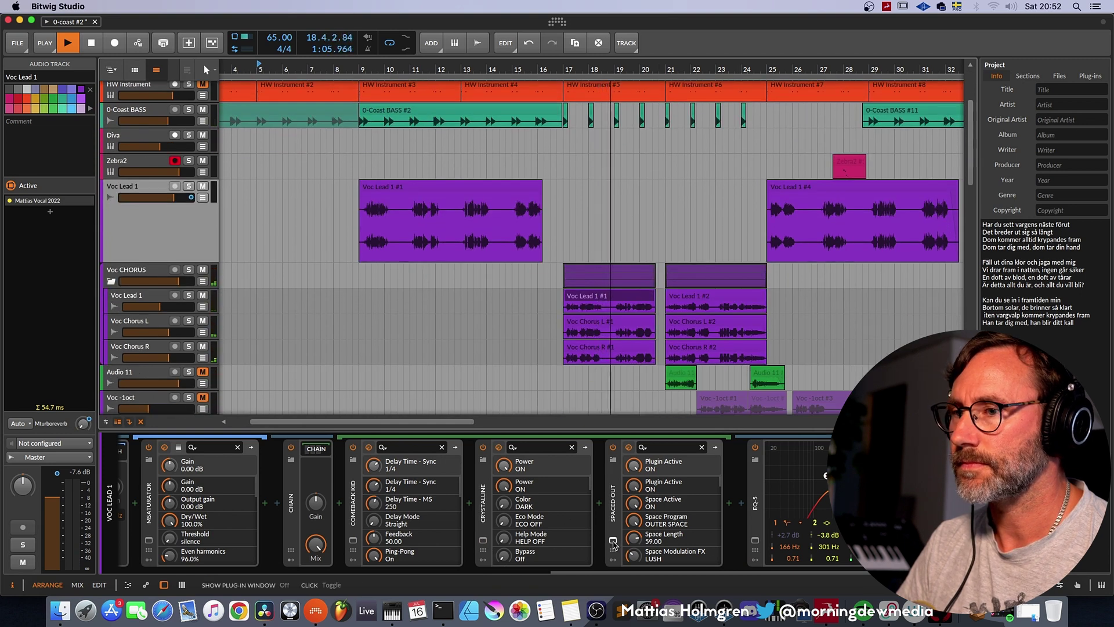
click(131, 272)
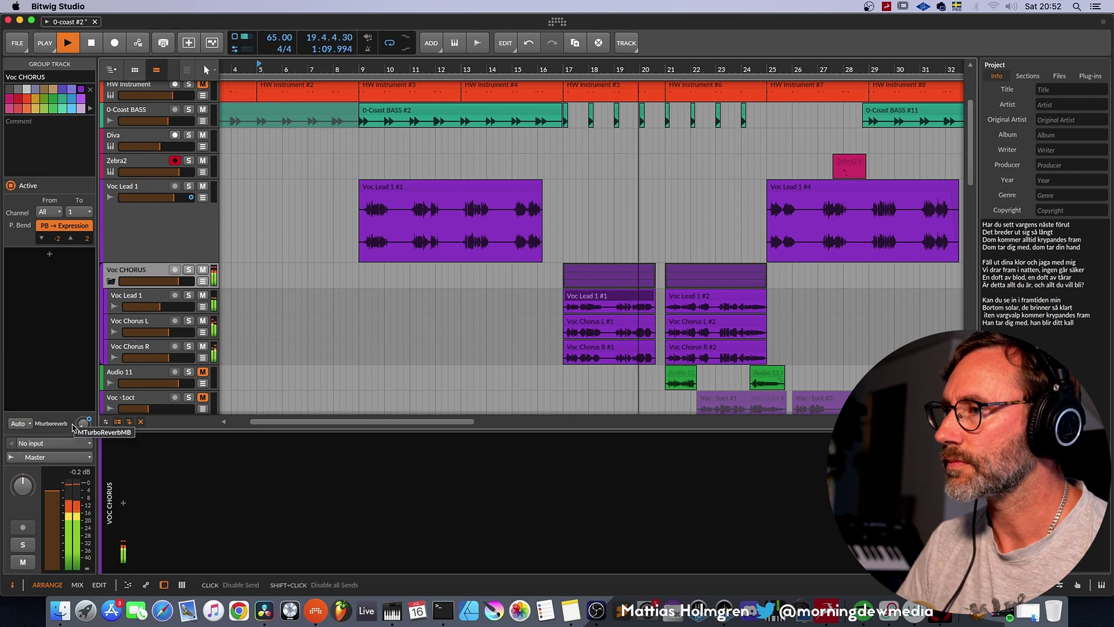
key(alt+2)
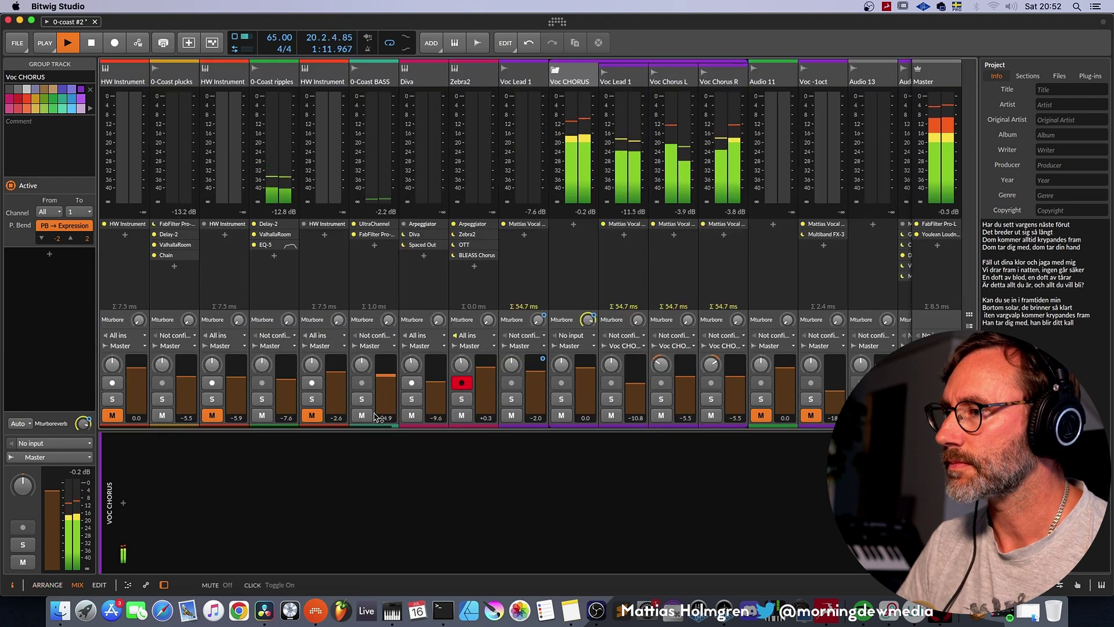
scroll(374, 430, right, 1)
drag(374, 429, 806, 447)
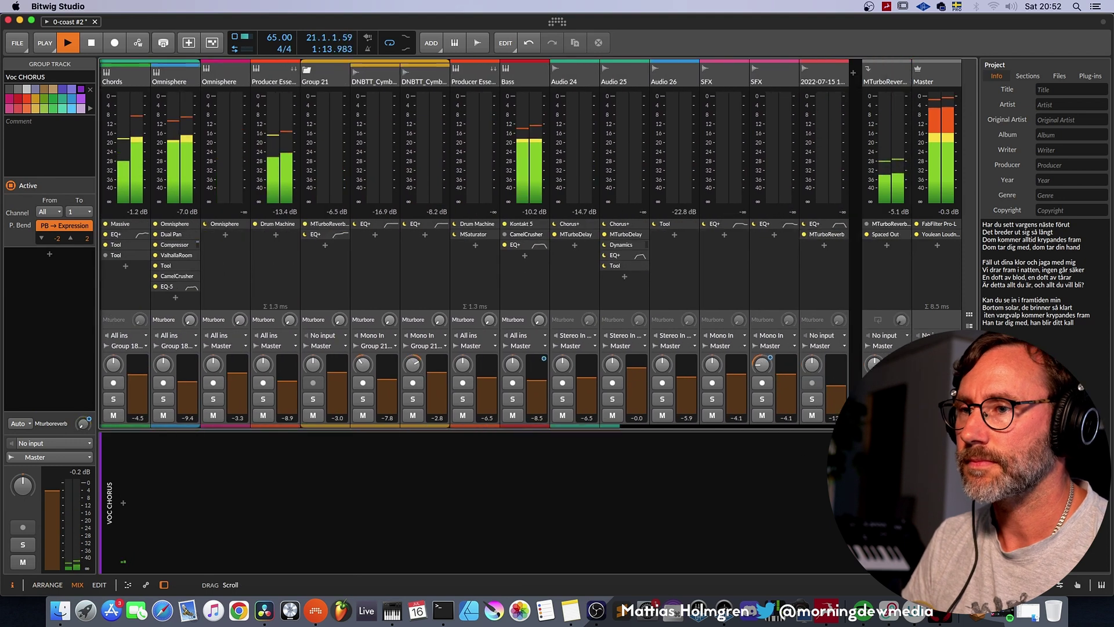
click(904, 235)
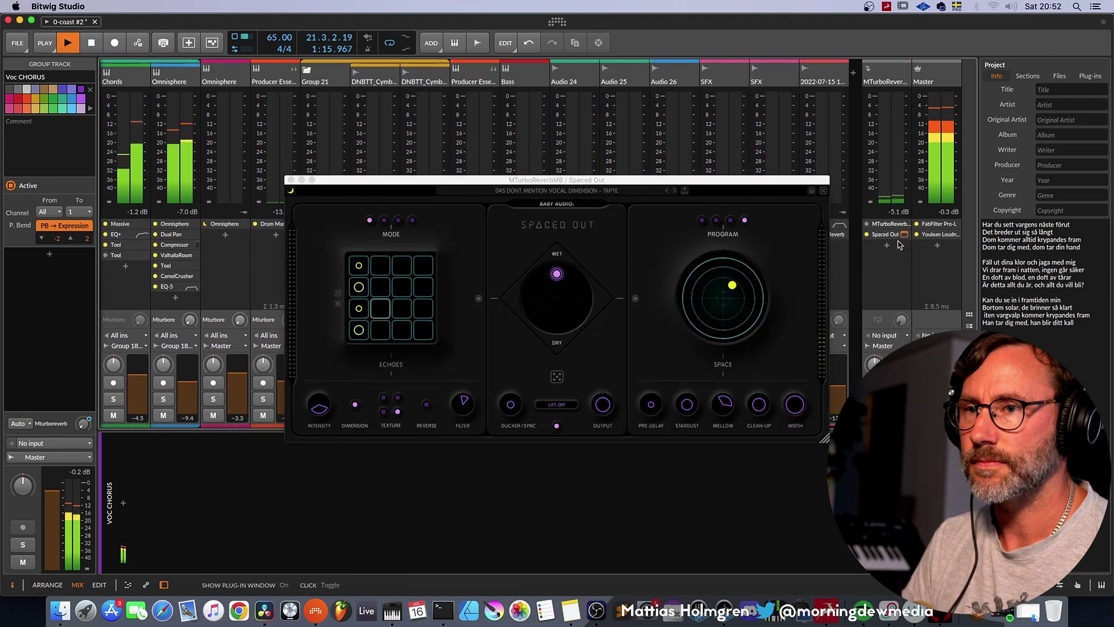
click(290, 180)
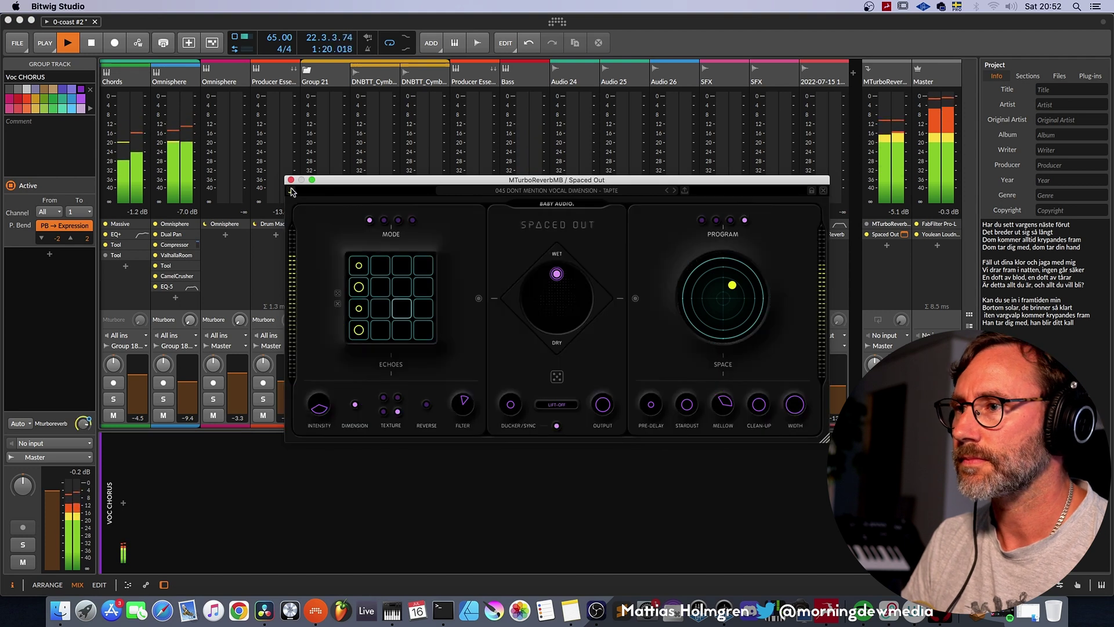
key(alt+1)
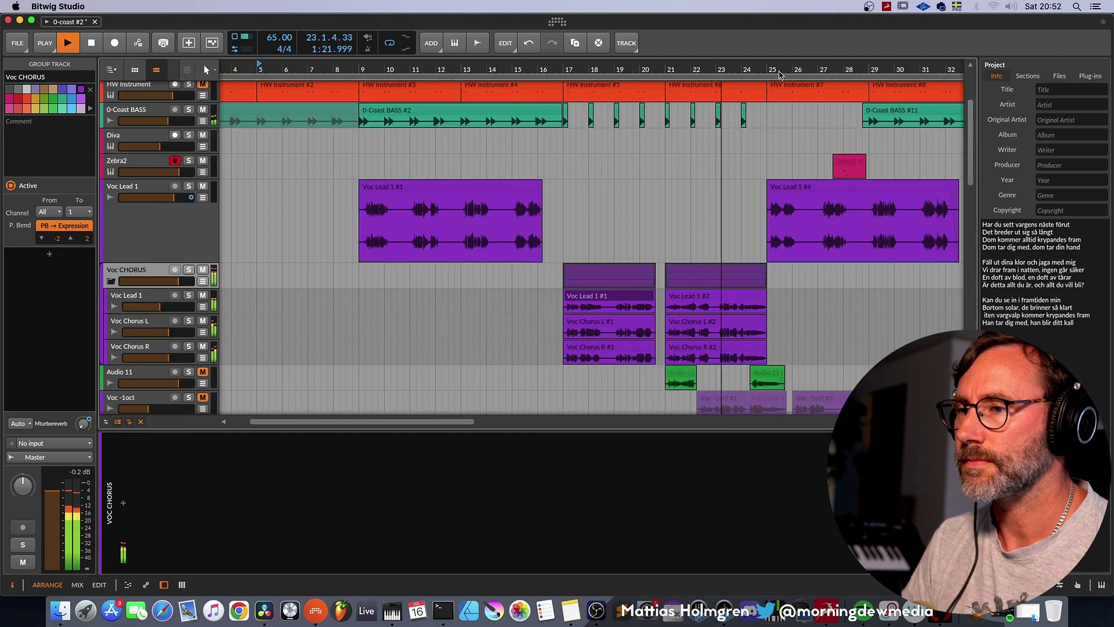
Play the Voc Lead 1 vocal from bar 9 at a closer zoom and examine the Gate's response.
drag(674, 65, 569, 160)
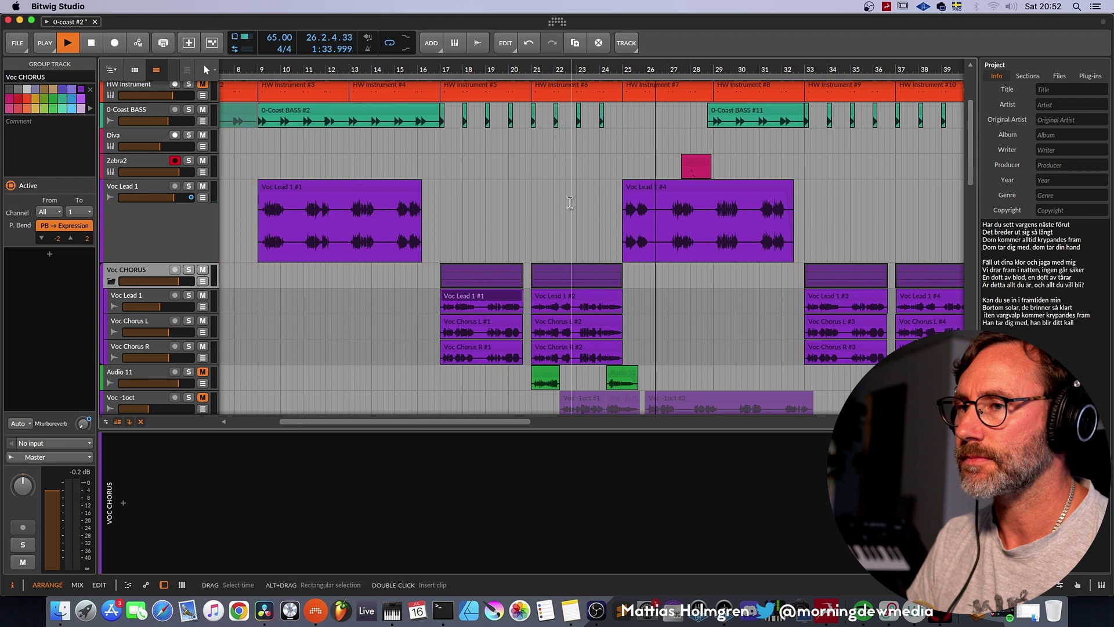
drag(736, 65, 694, 65)
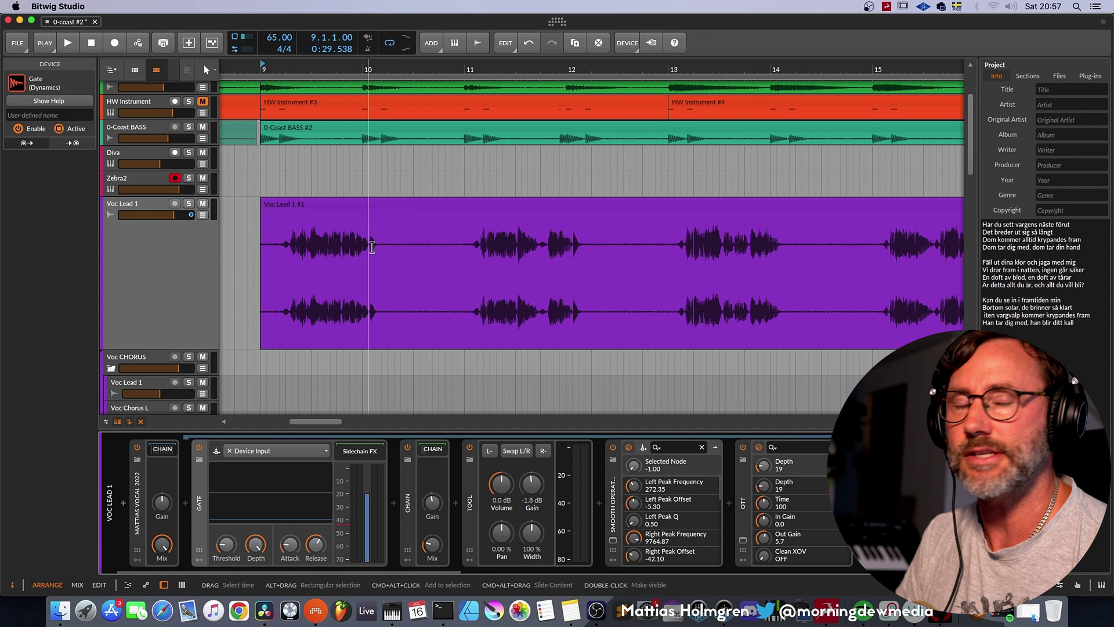
key(space)
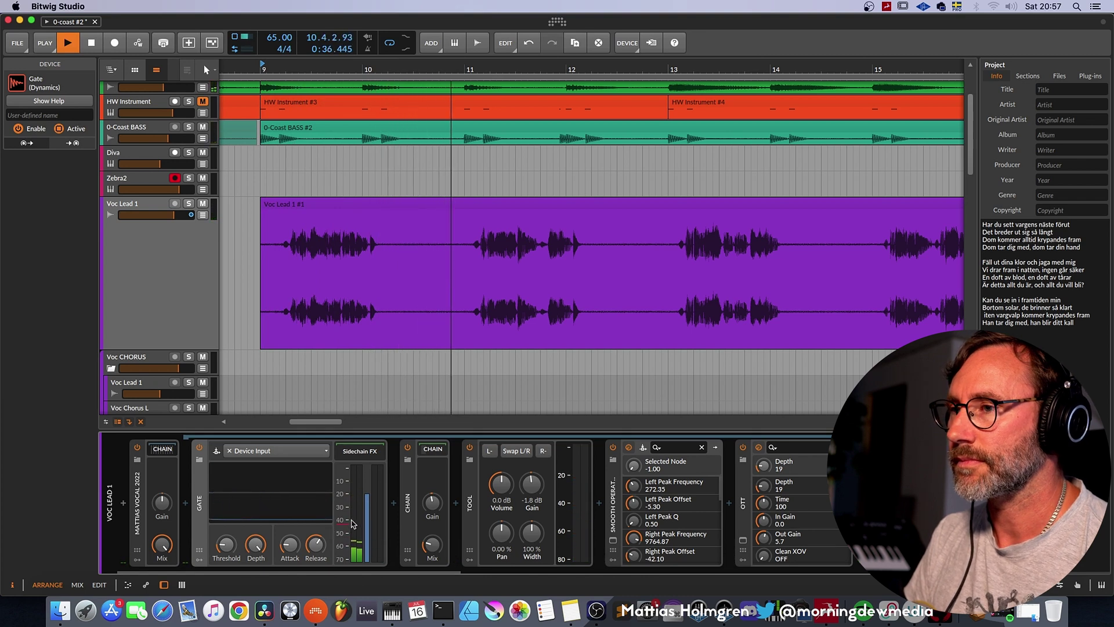
key(space)
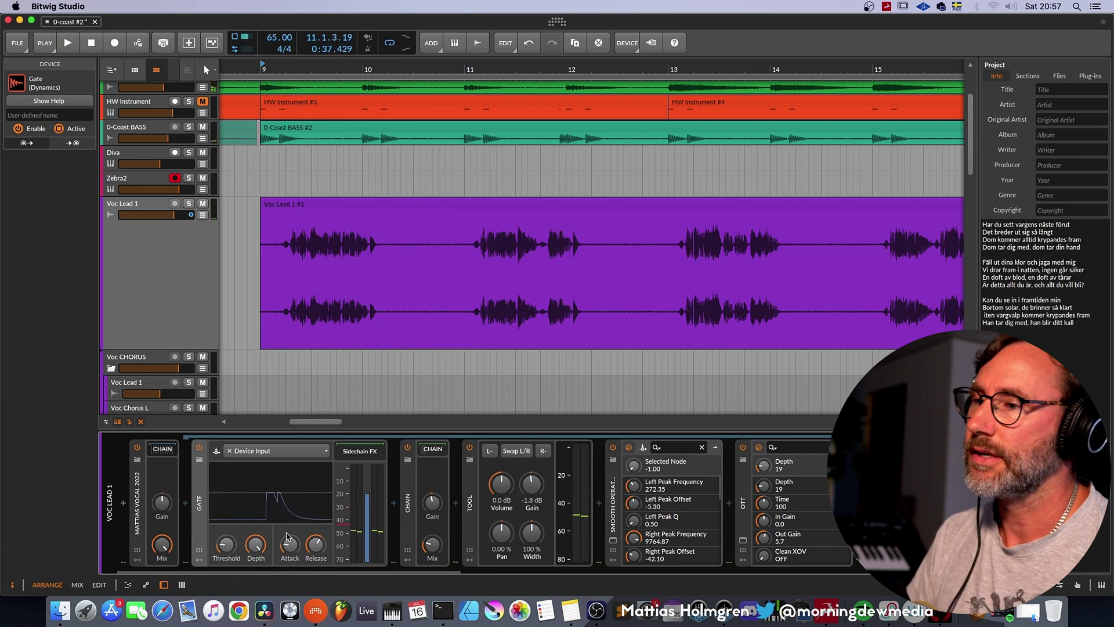
Disable the devices after the Gate on Voc Lead 1: Chain, Tool, Smooth Operator, OTT, EQ+, Multiband FX-2 and MSaturator.
click(407, 448)
click(469, 447)
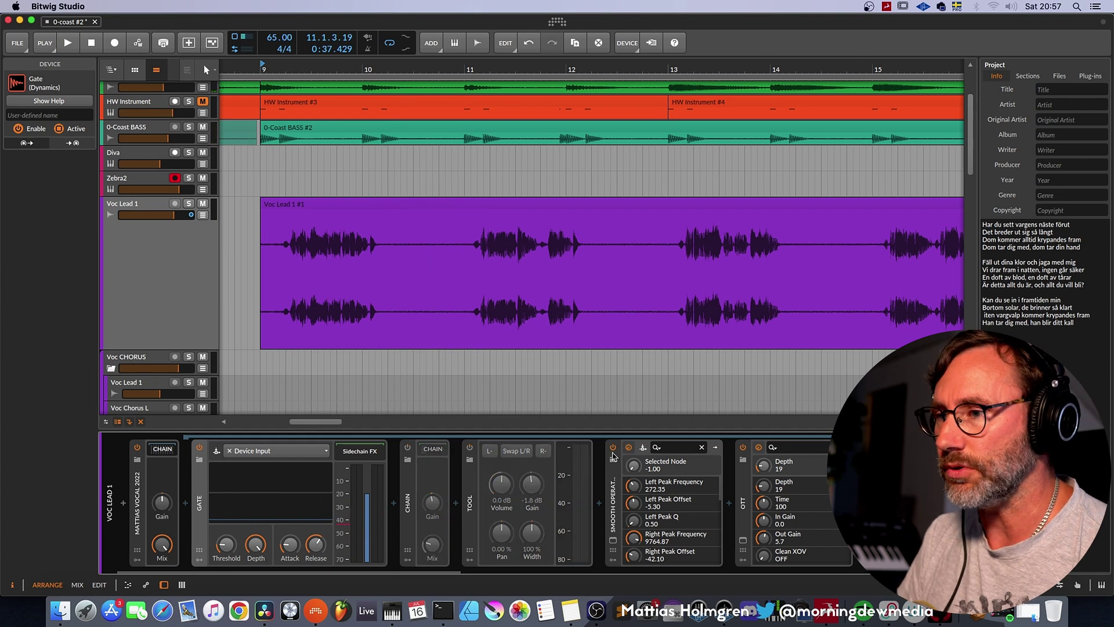
click(629, 448)
click(742, 448)
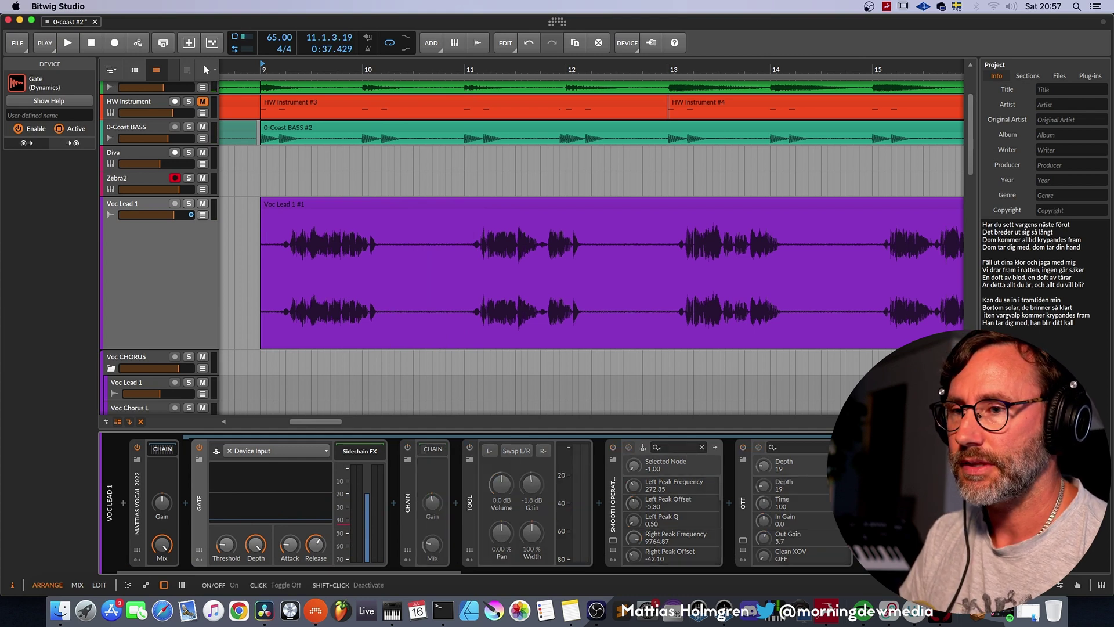
scroll(563, 493, right, 10)
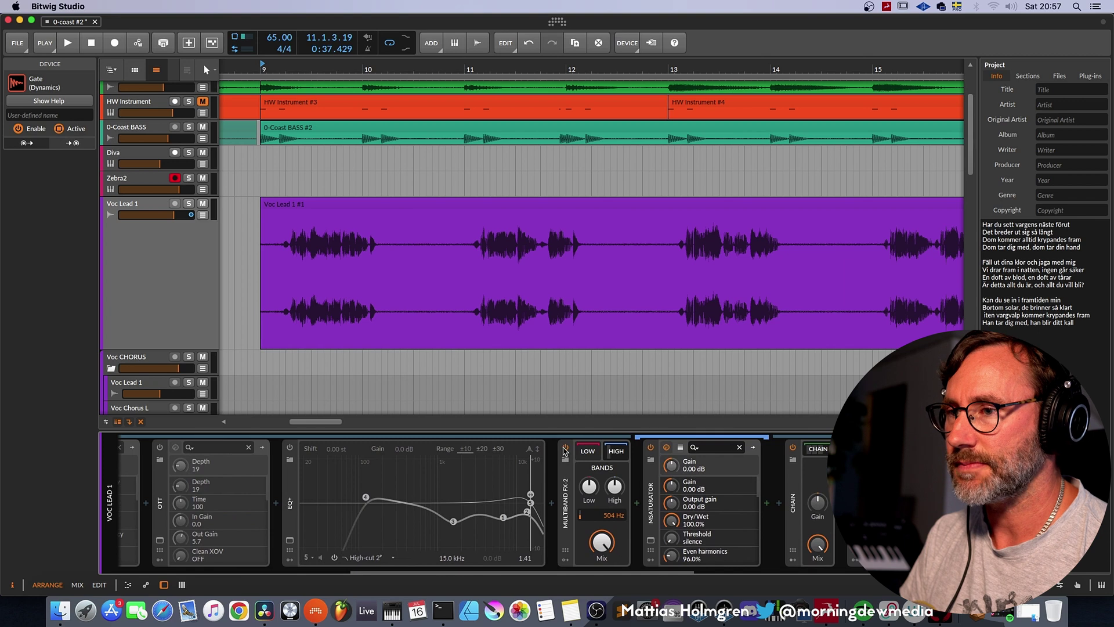
click(564, 448)
click(650, 448)
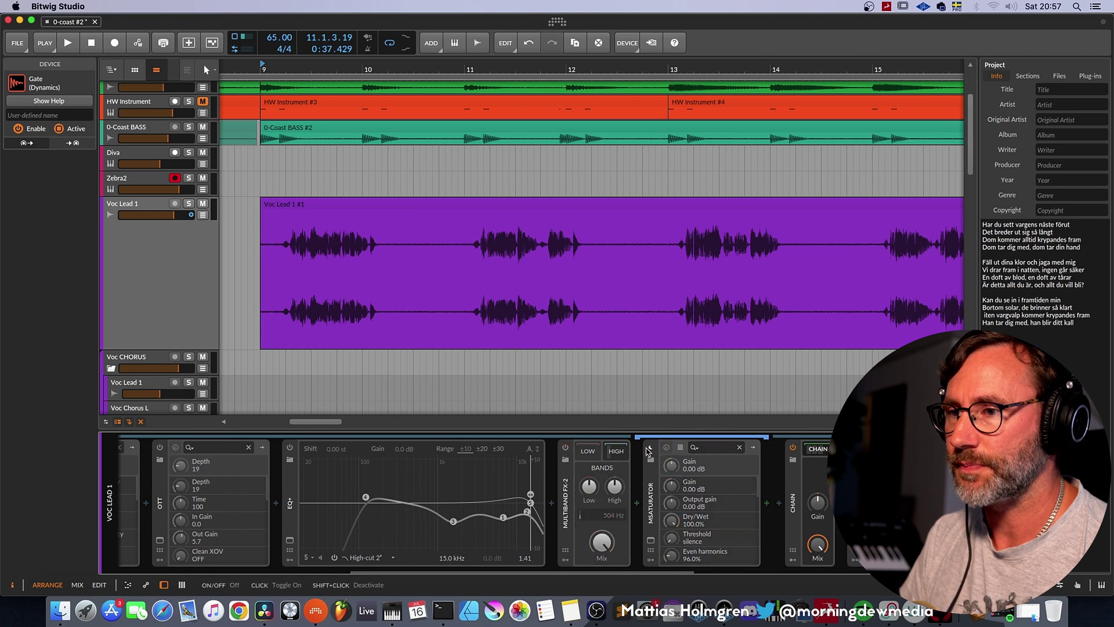
click(583, 452)
Solo the Voc Lead 1 track and play the vocal with all of its processing bypassed.
click(189, 203)
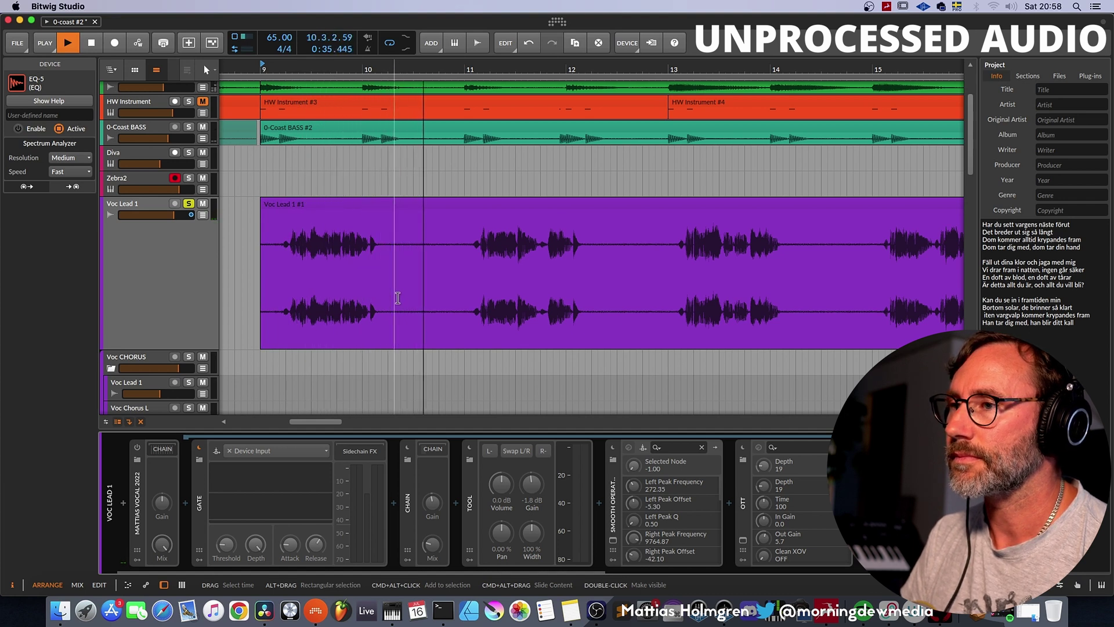
key(space)
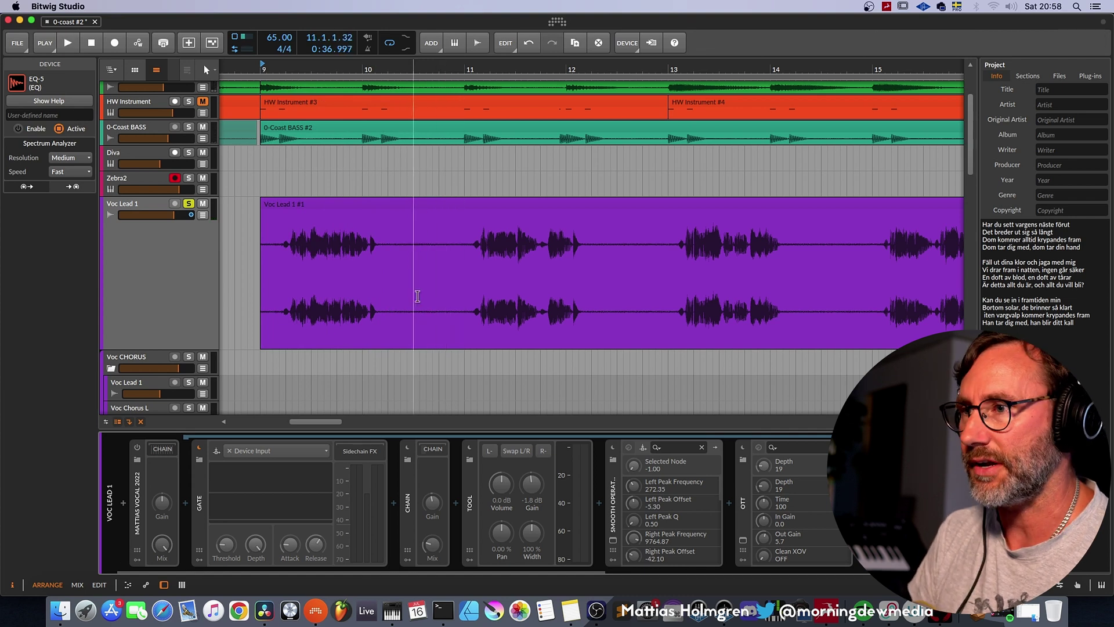
Re-enable the main vocal chain on Voc Lead 1 and play the soloed vocal through only the Gate.
click(128, 247)
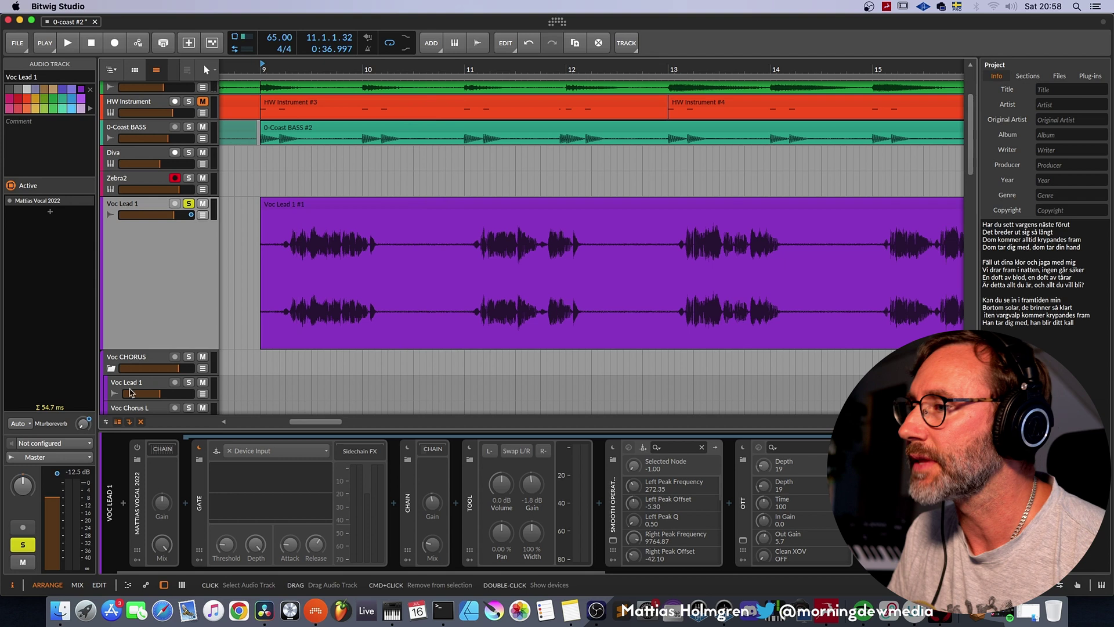
click(137, 448)
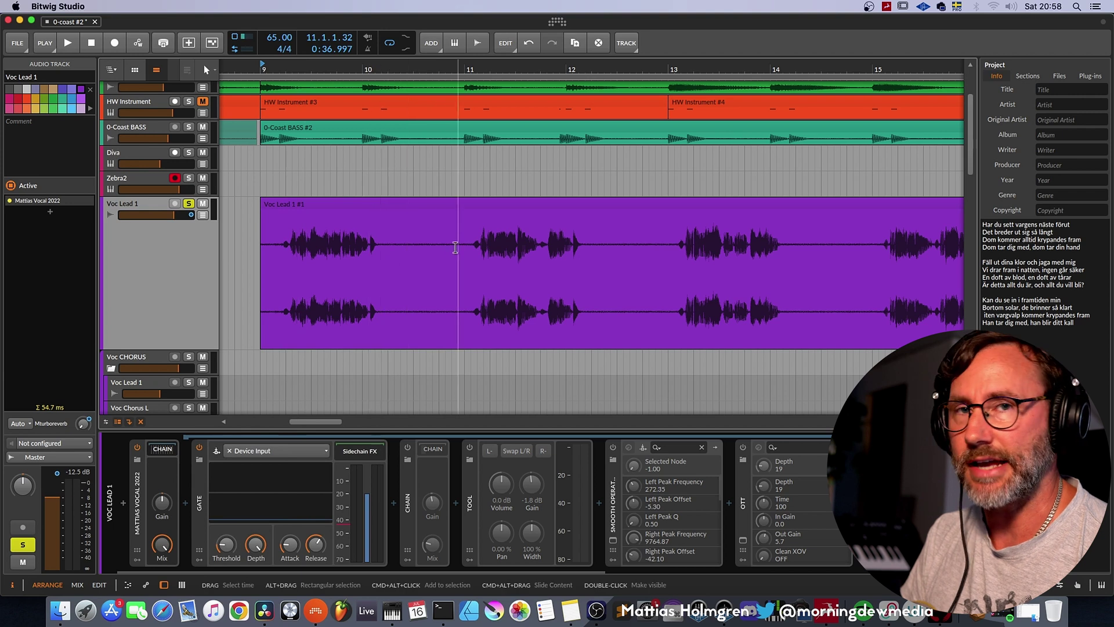
key(space)
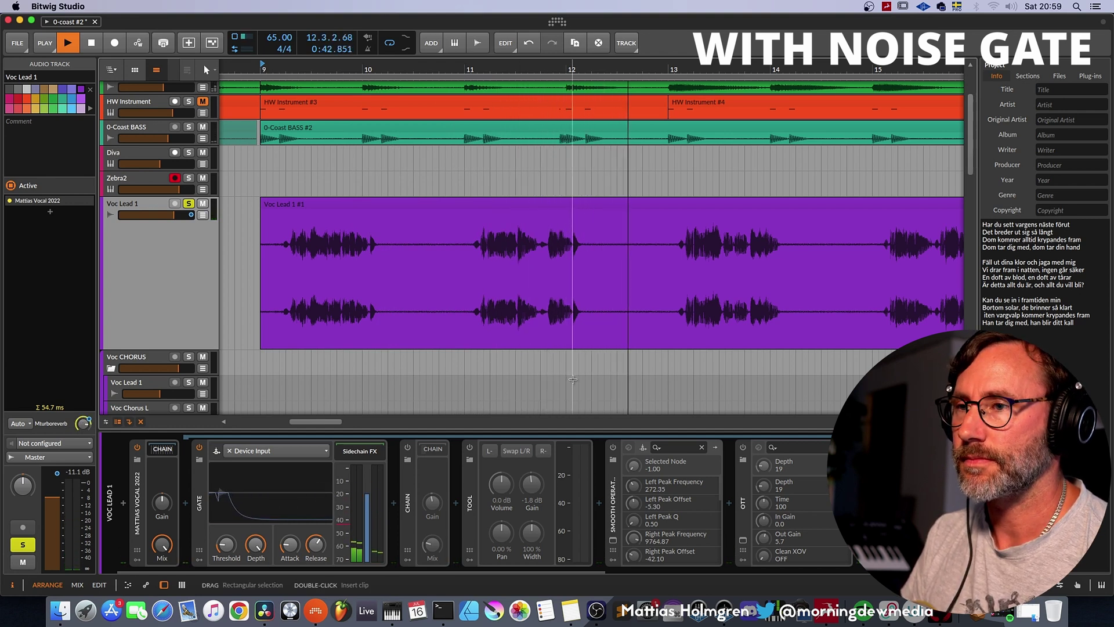
key(space)
click(428, 279)
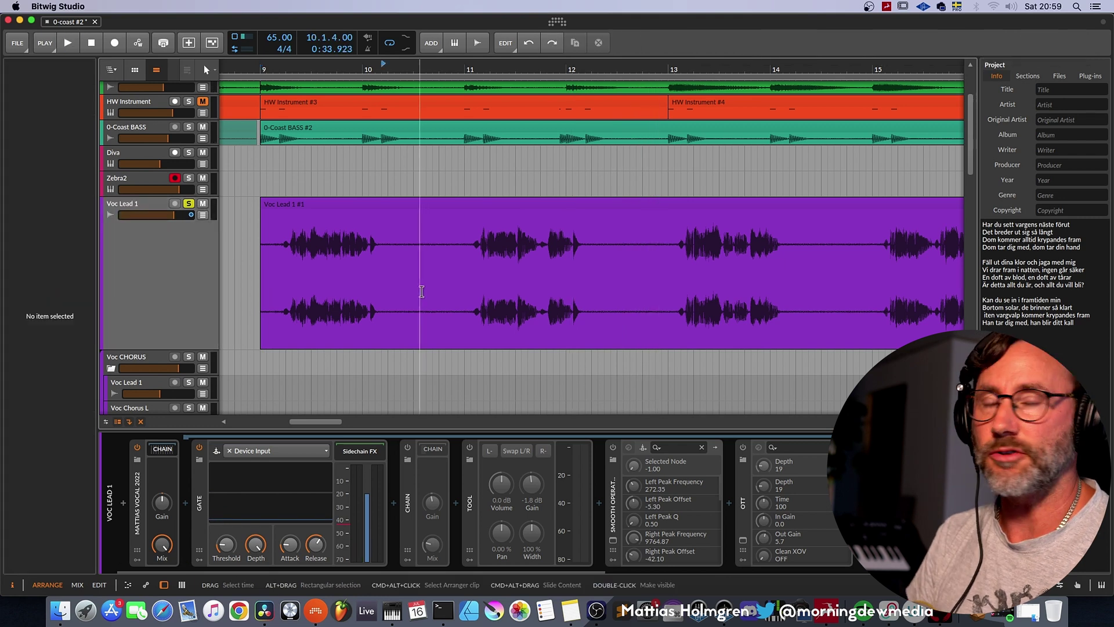
Cut out the silence between the first two phrases of the Voc Lead 1 clip and trim the first piece's start to 9.1.4.
key(5)
click(381, 209)
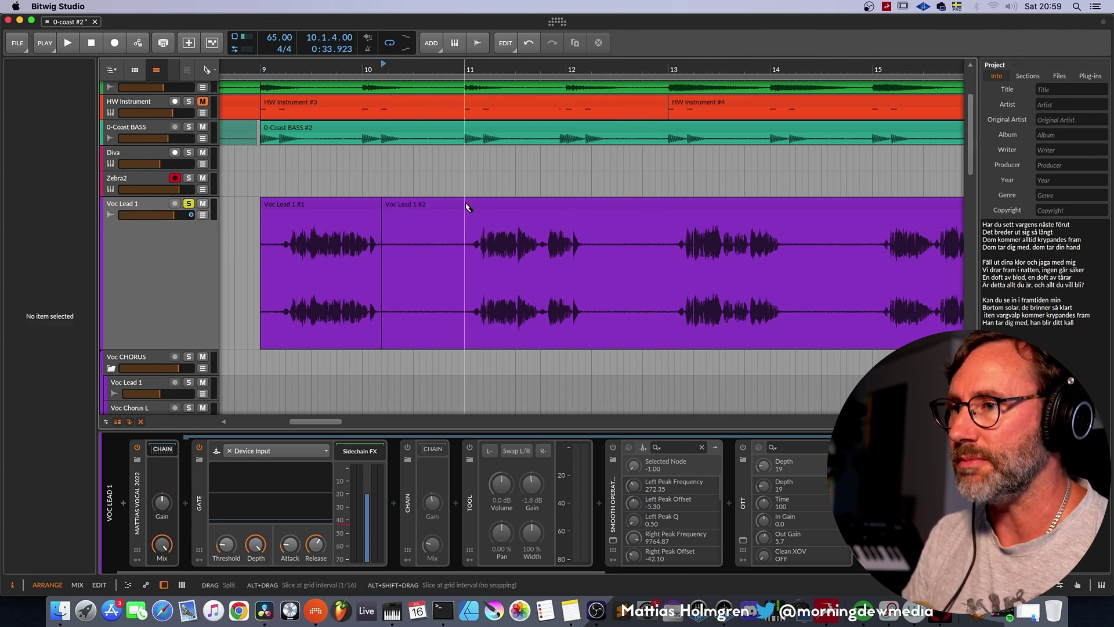
click(464, 208)
key(1)
click(438, 204)
key(Delete)
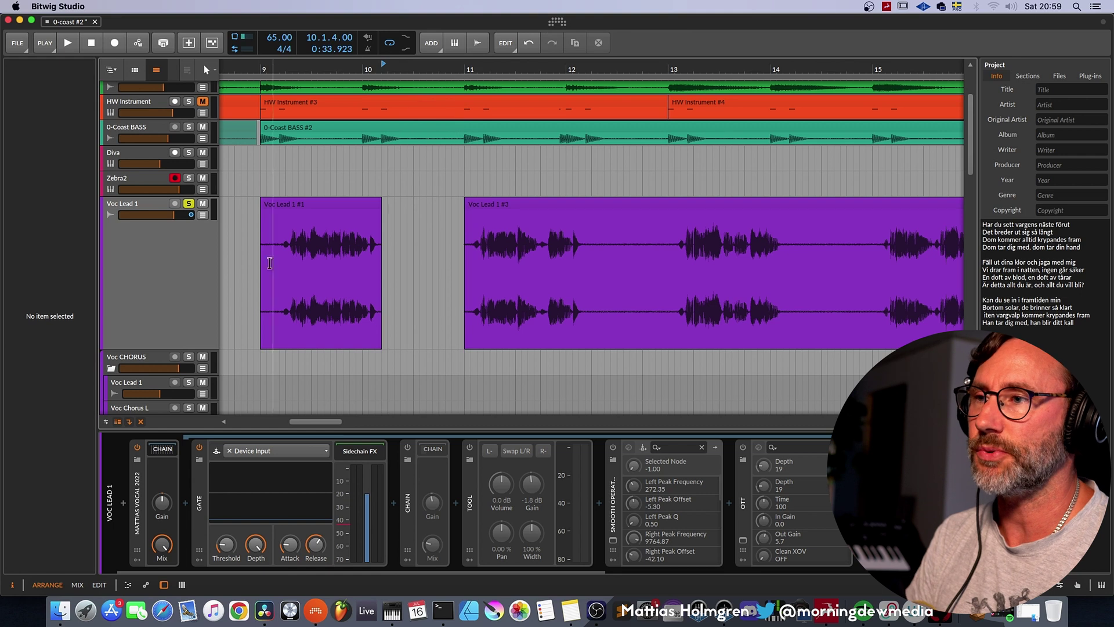
drag(264, 200, 283, 202)
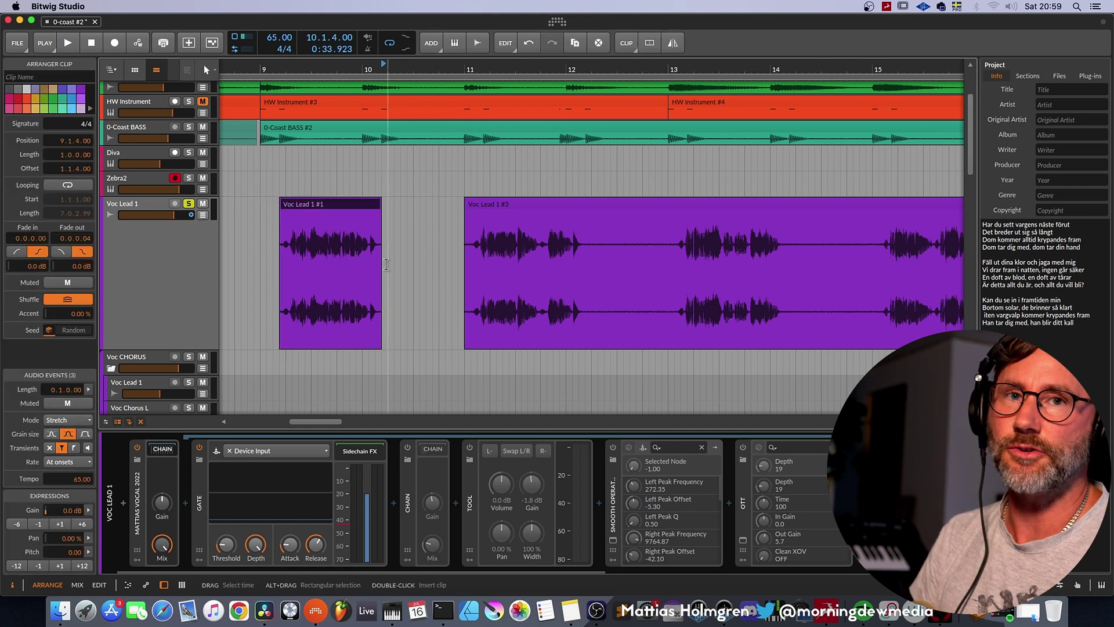
Undo the trim, the deletion and both splits on the Voc Lead 1 clip.
key(super+z)
key(super+z)
key(super+z)
key(super+z)
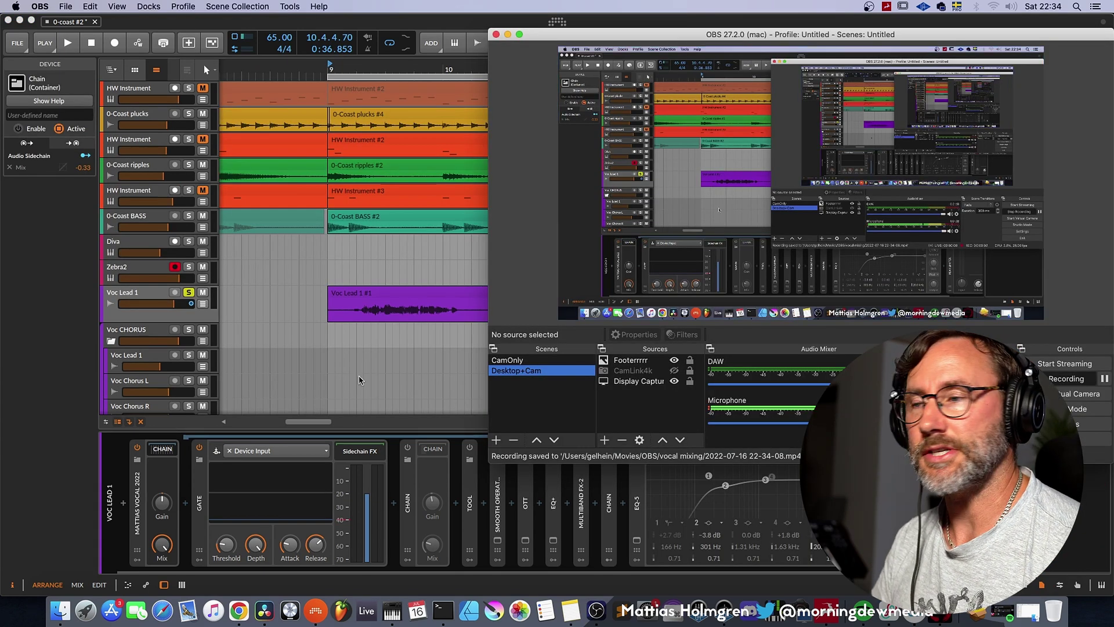
Set the Gate's attack to about 0.49 ms and its release to about 102 ms.
click(231, 533)
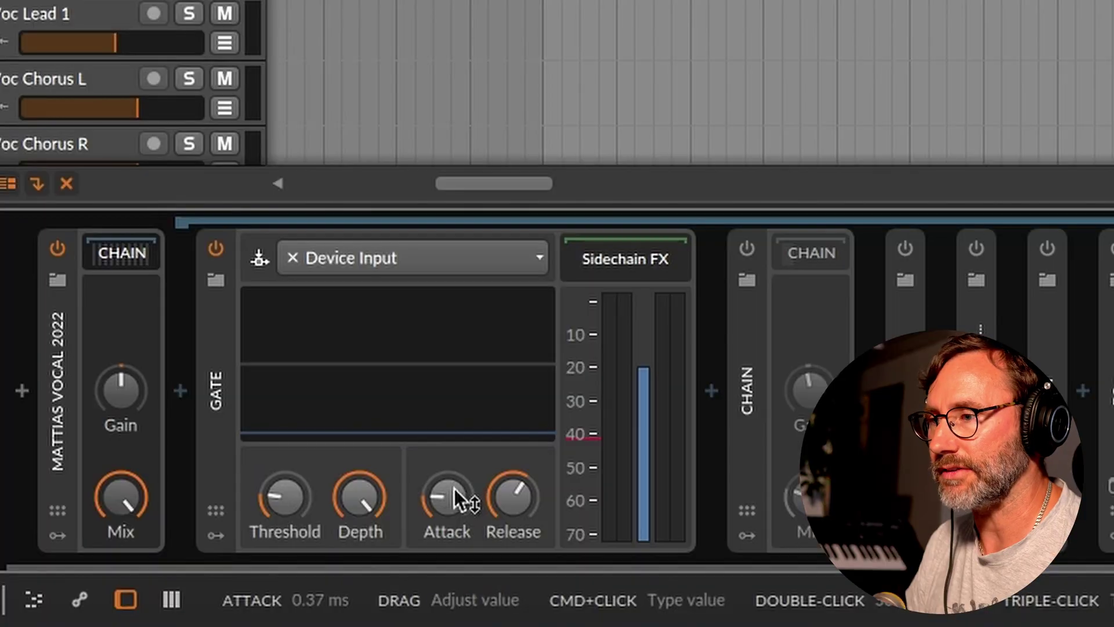
drag(290, 544, 291, 539)
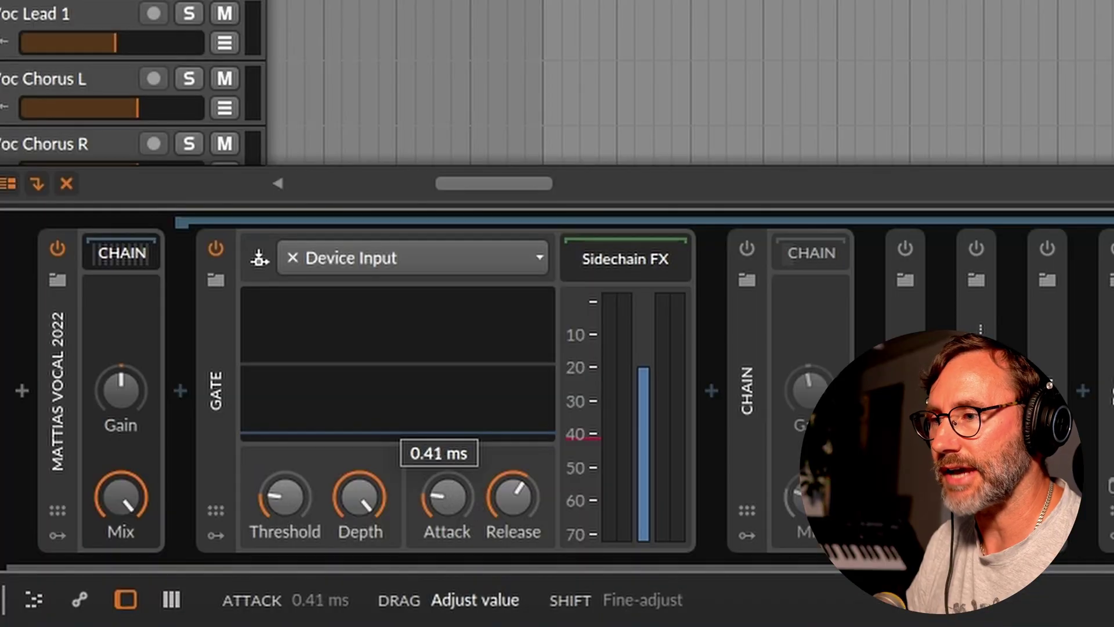
drag(444, 502, 444, 500)
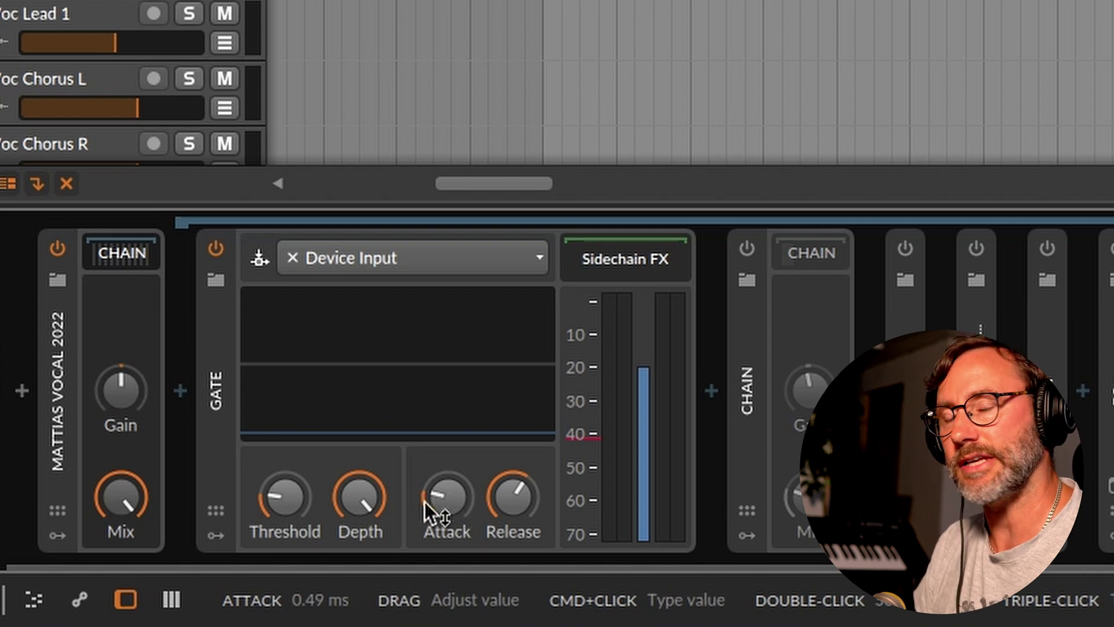
drag(512, 497, 514, 496)
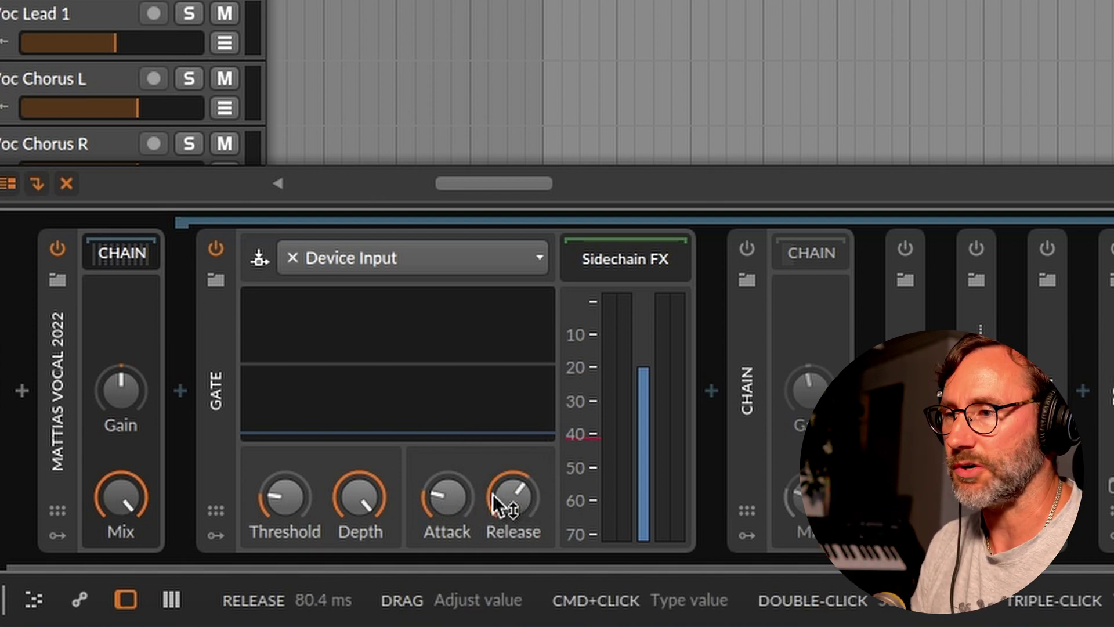
drag(511, 505, 513, 499)
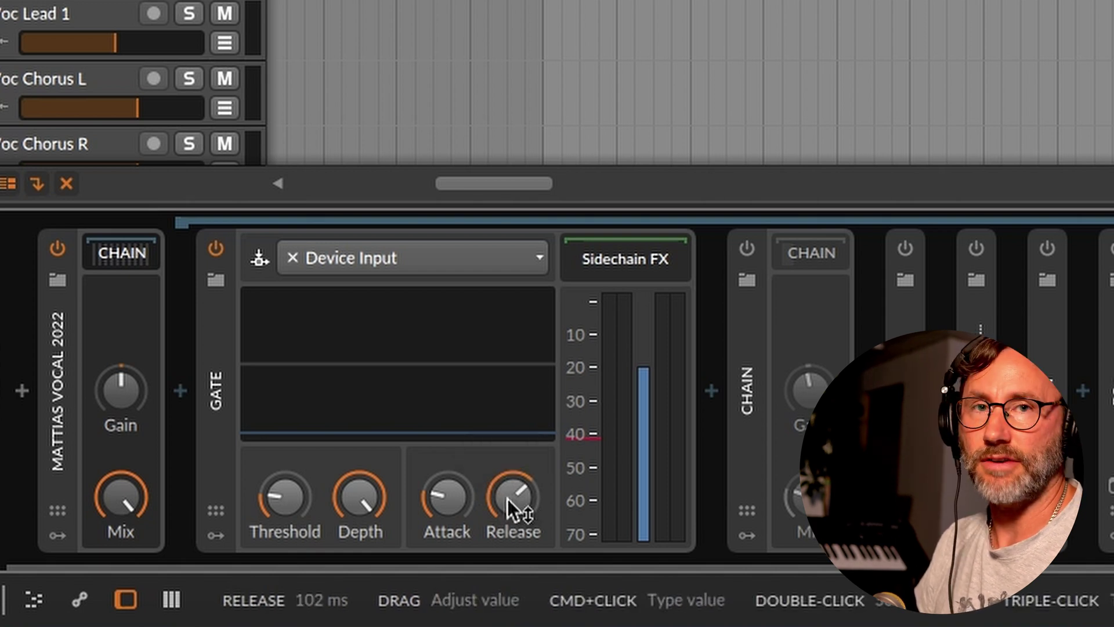
drag(435, 505, 428, 494)
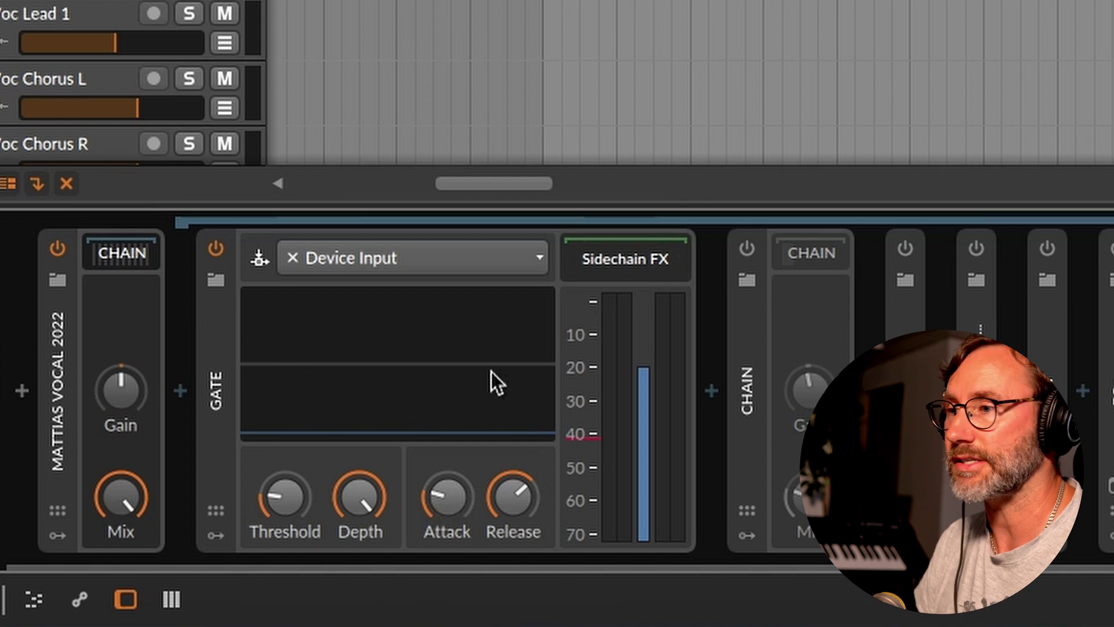
Lower the Gate's threshold to −∞ dB during vocal playback and raise it again.
drag(284, 506, 284, 505)
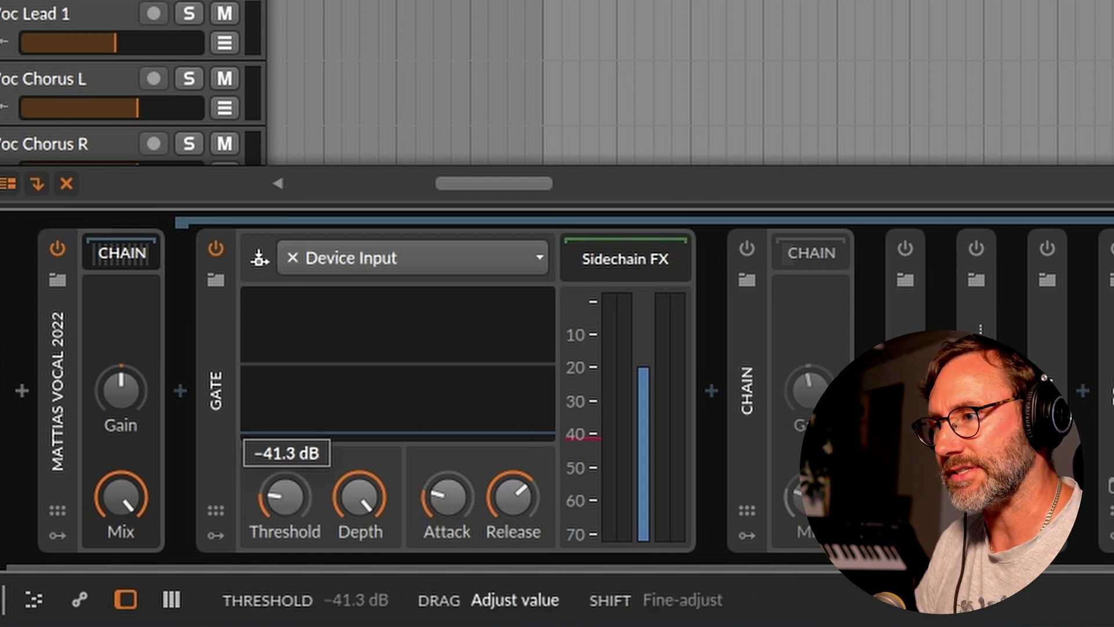
drag(285, 506, 286, 504)
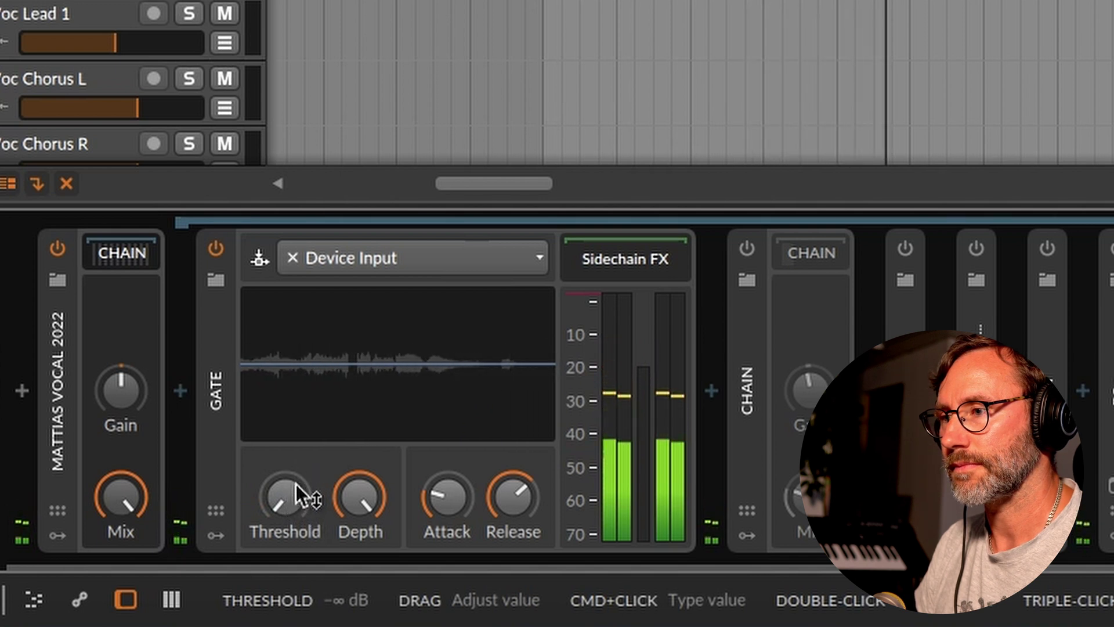
drag(294, 484, 294, 447)
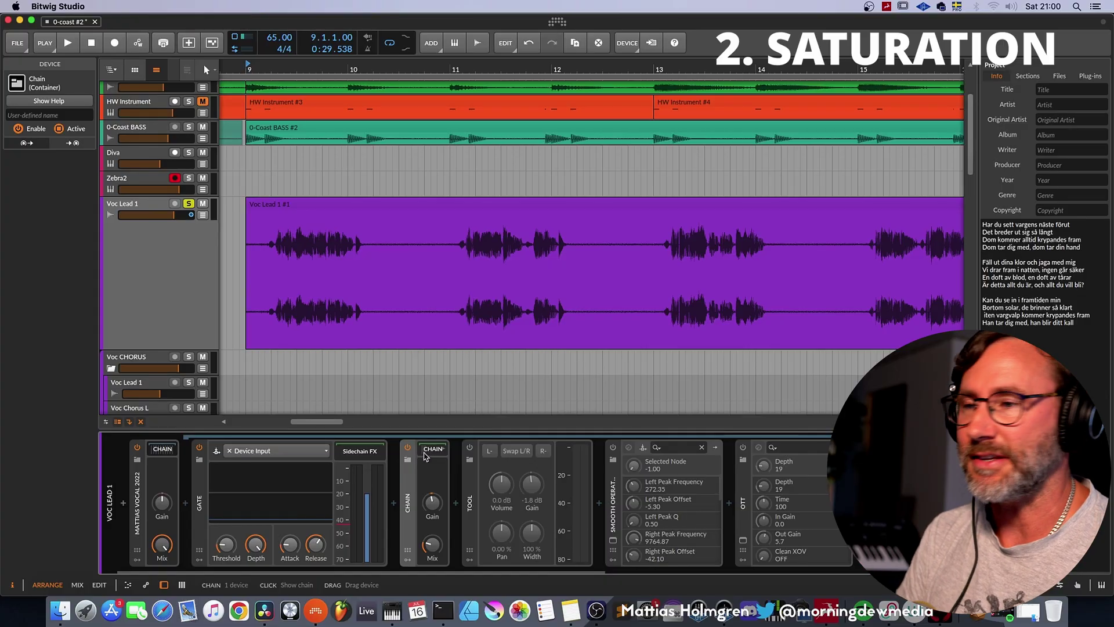
Show the CamelCrusher inside the Chain after the Gate and compare the vocal's playback with that Chain on and off.
click(425, 454)
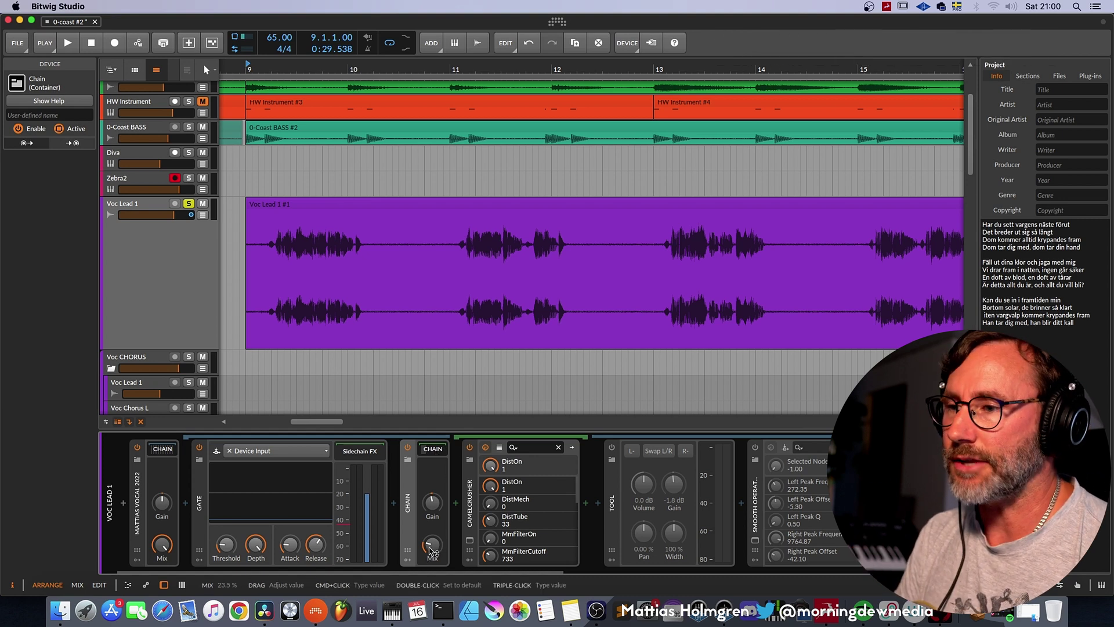
drag(433, 547, 434, 547)
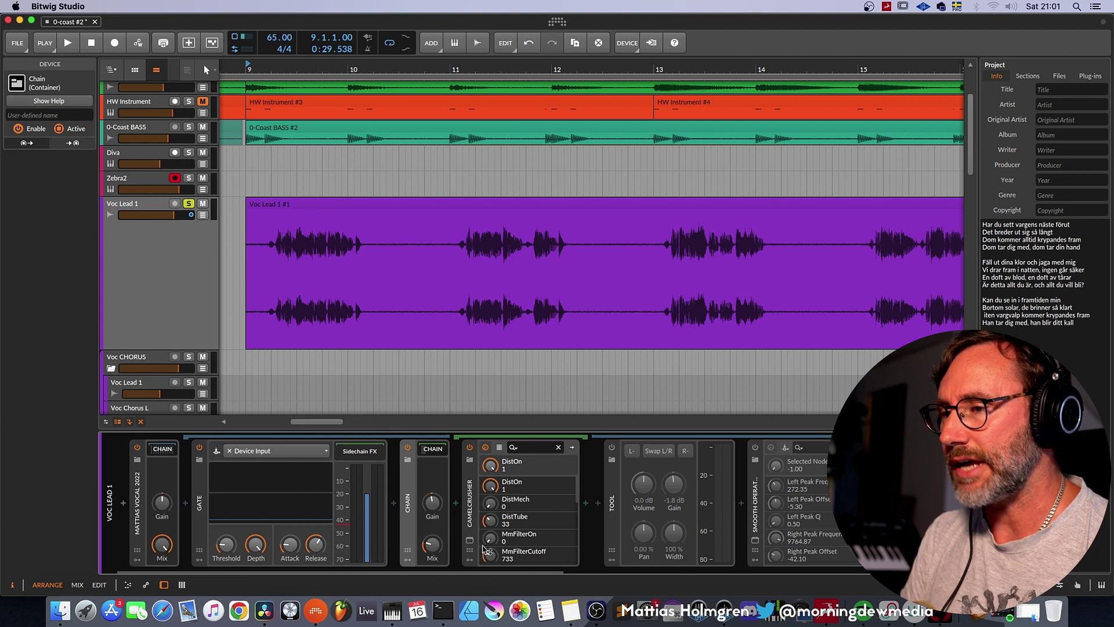
key(space)
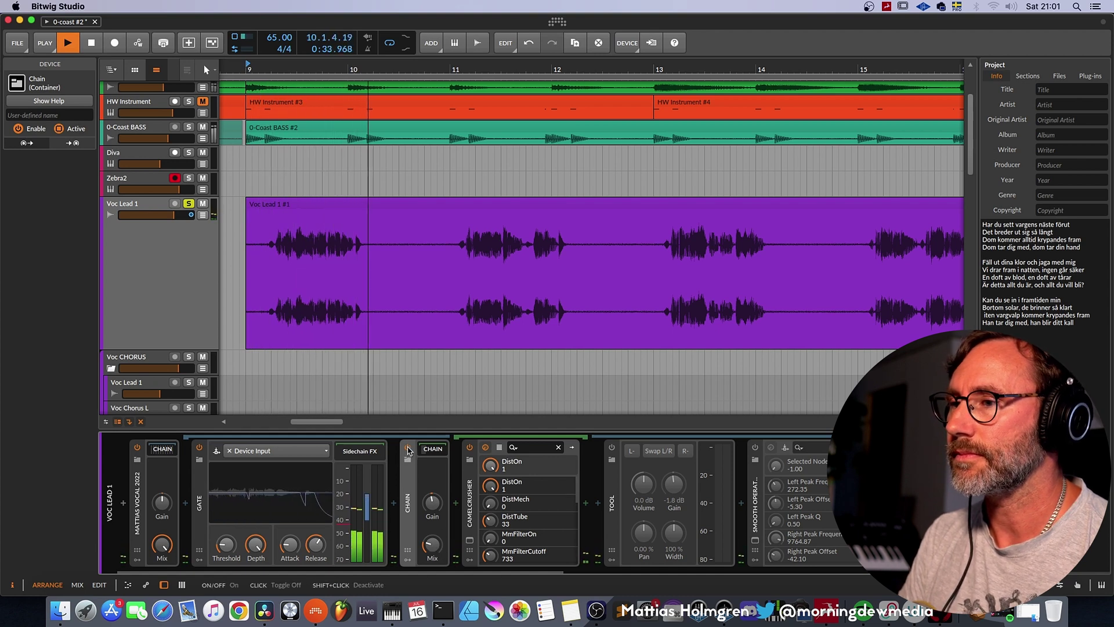
key(space)
click(408, 448)
key(space)
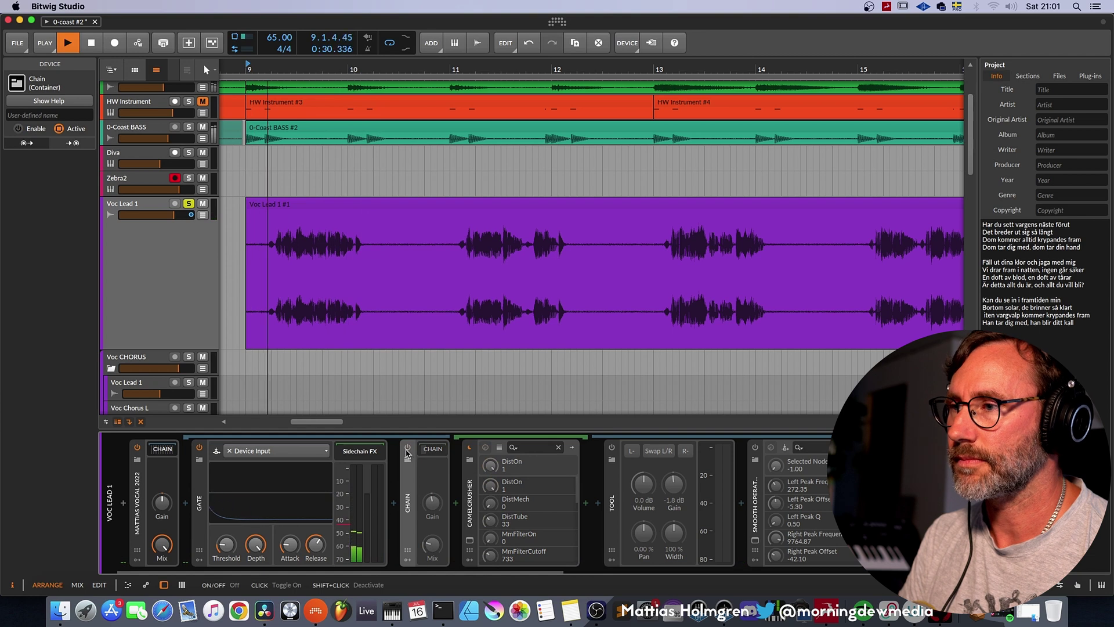
click(408, 449)
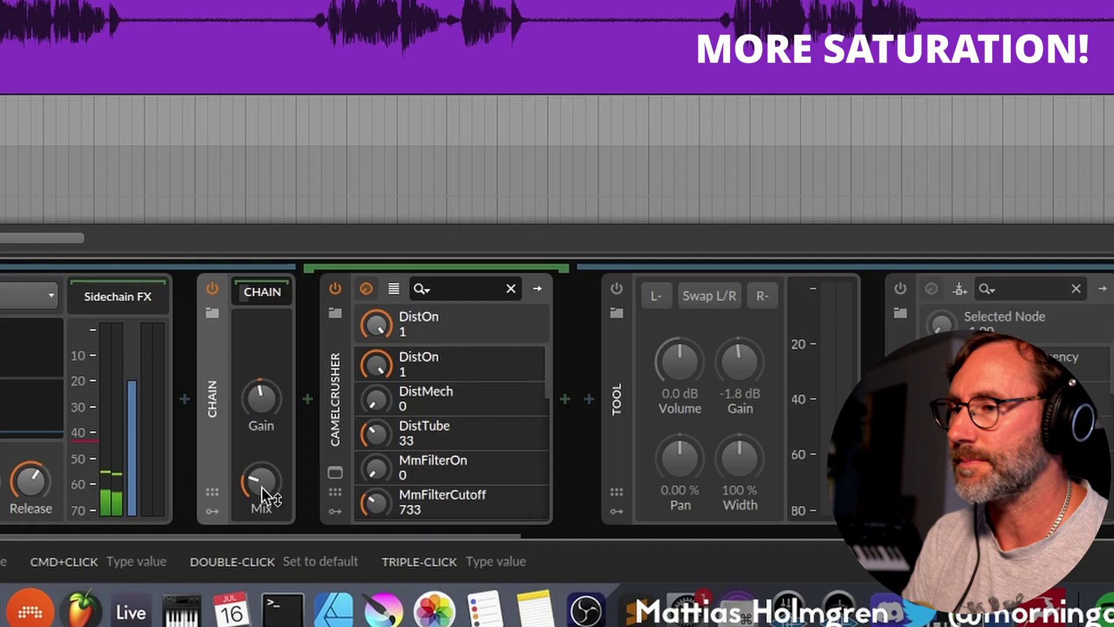
Sweep the CamelCrusher Chain's Mix to maximum and down to zero during playback, and bring it back up to a low amount.
drag(261, 481, 261, 447)
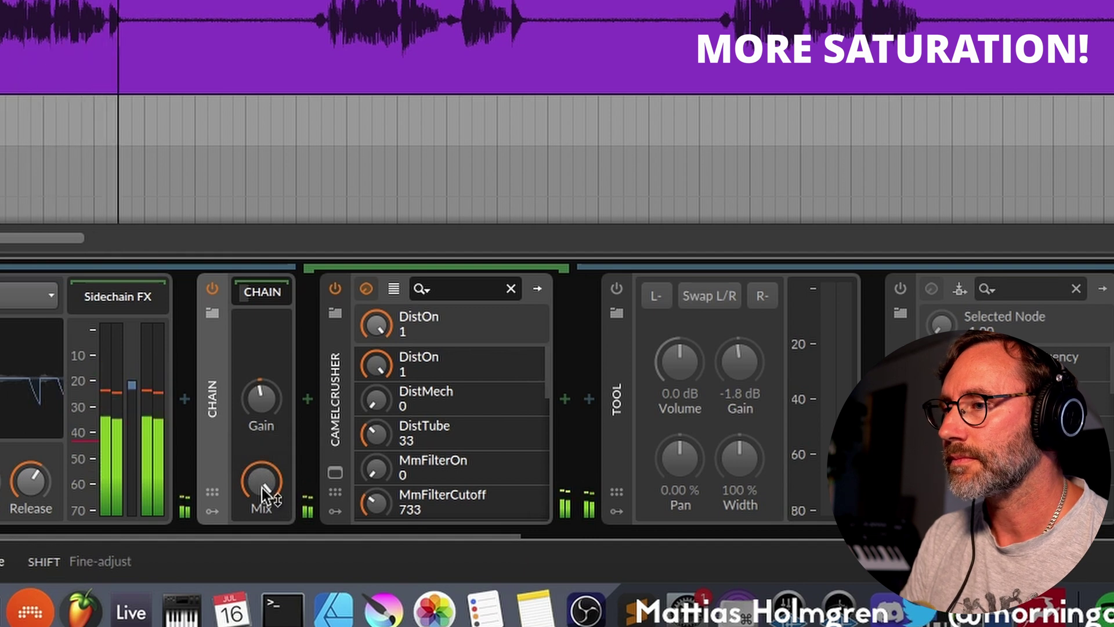
drag(263, 481, 262, 522)
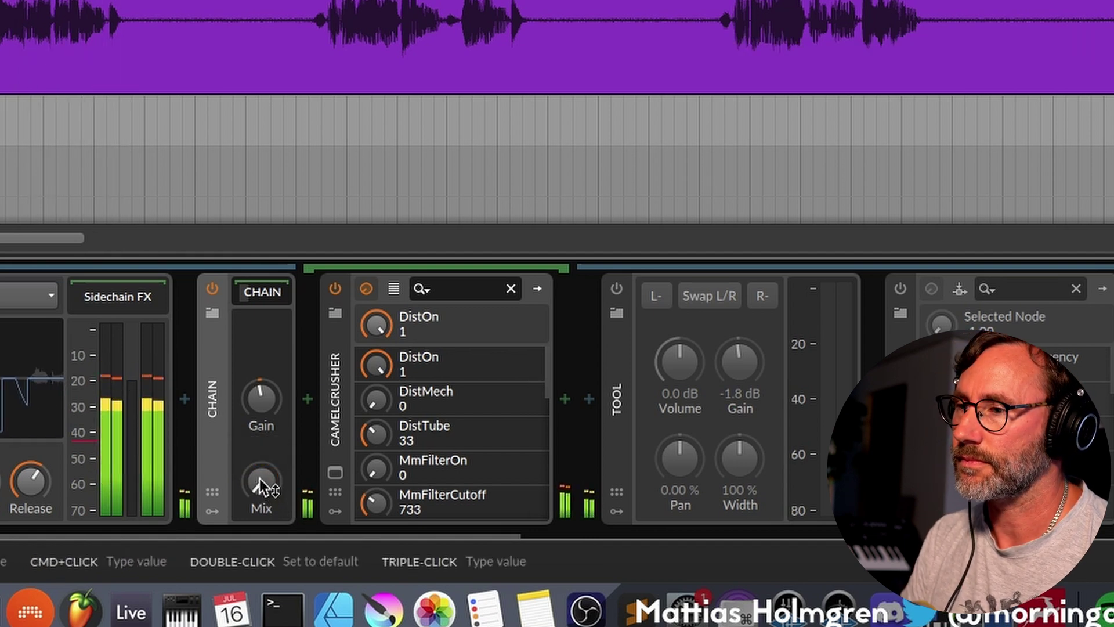
mouse_move(260, 478)
mouse_down()
mouse_move(259, 431)
mouse_move(261, 470)
mouse_up()
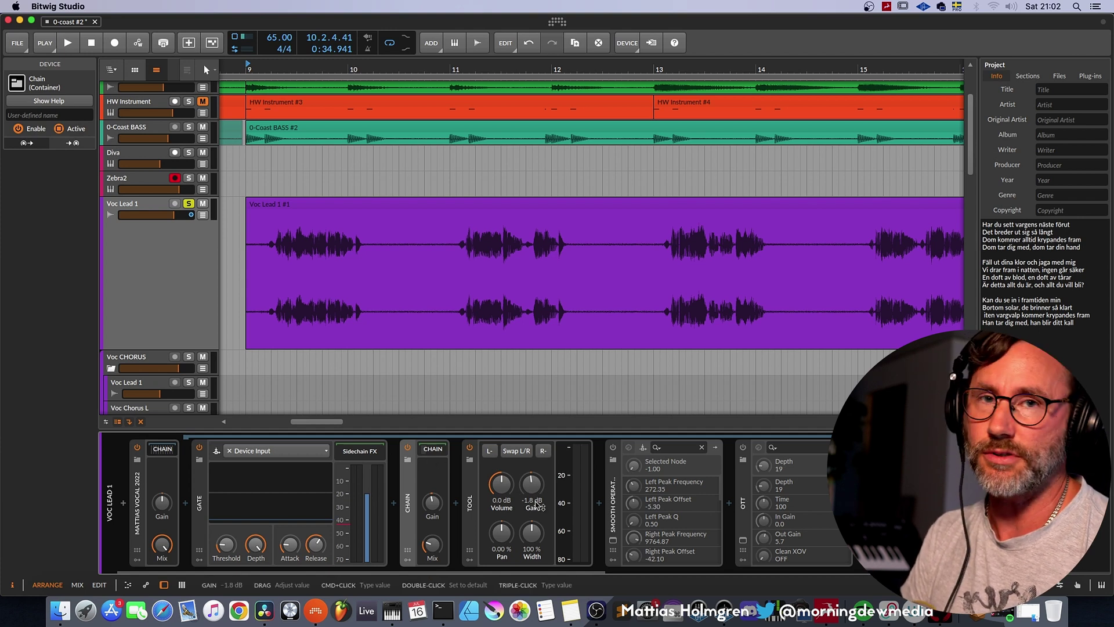
Enable Smooth Operator on Voc Lead 1 and open its plug-in window, placing it over the arrangement above the device chain.
click(612, 481)
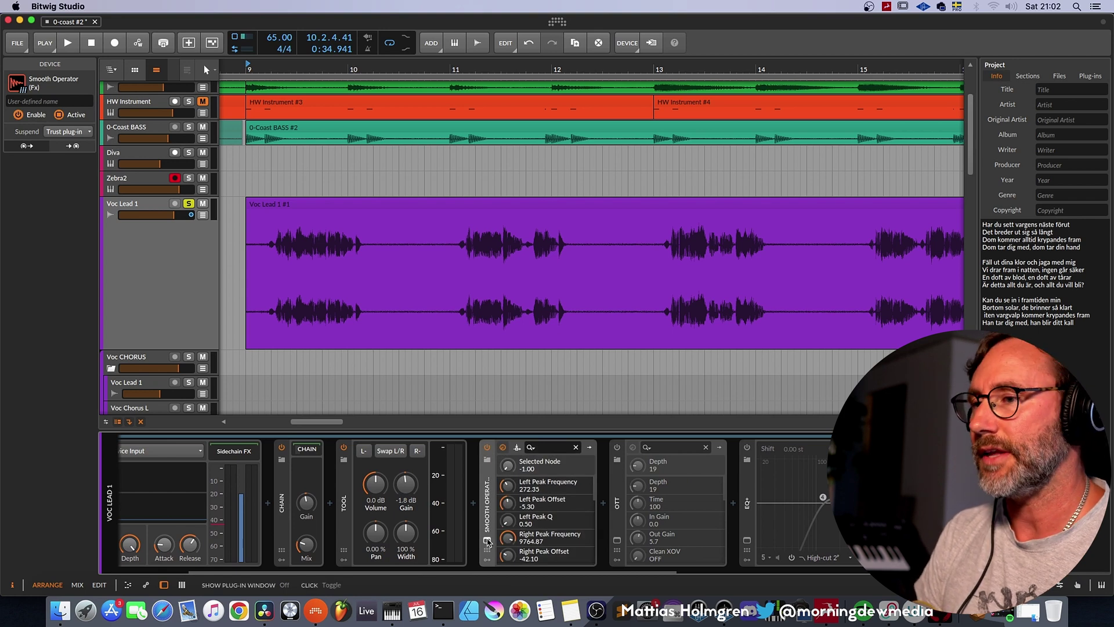
click(487, 540)
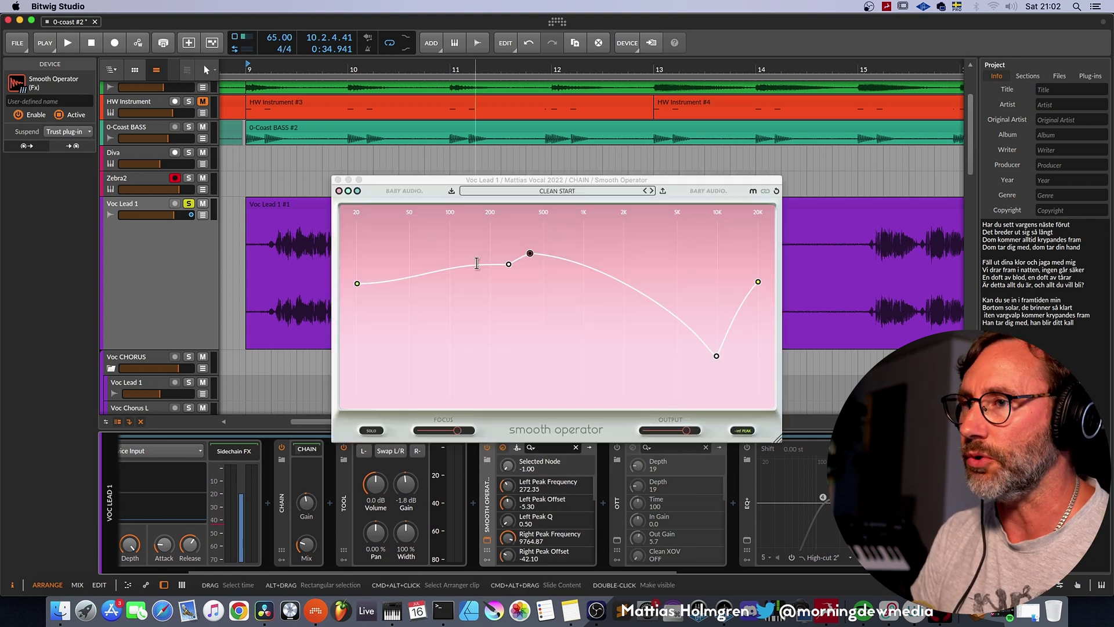
drag(460, 181, 450, 141)
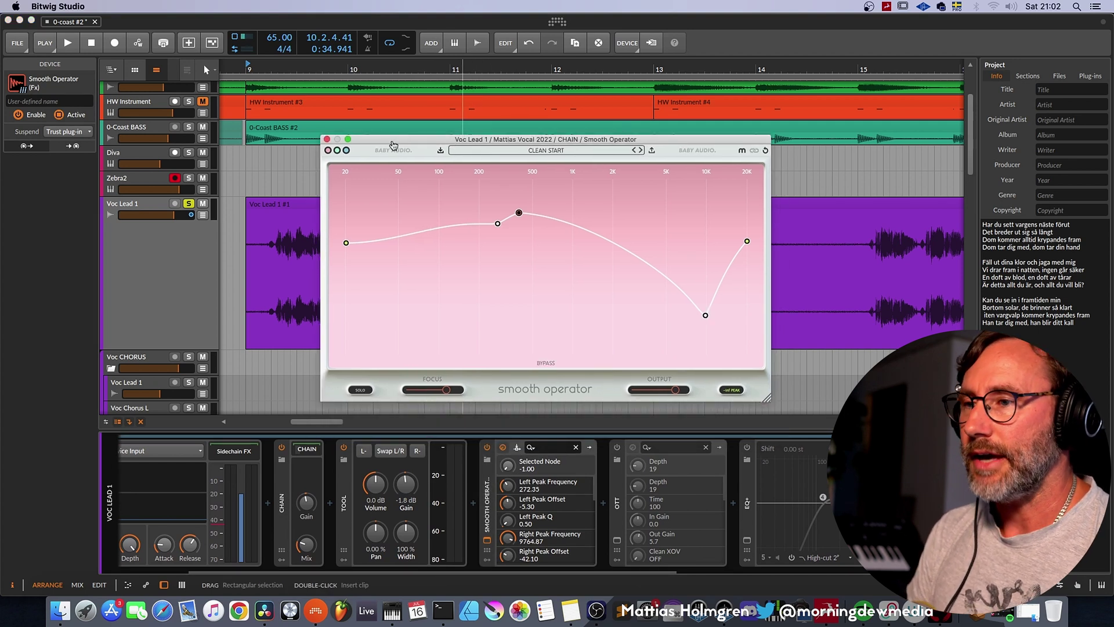
drag(402, 141, 535, 281)
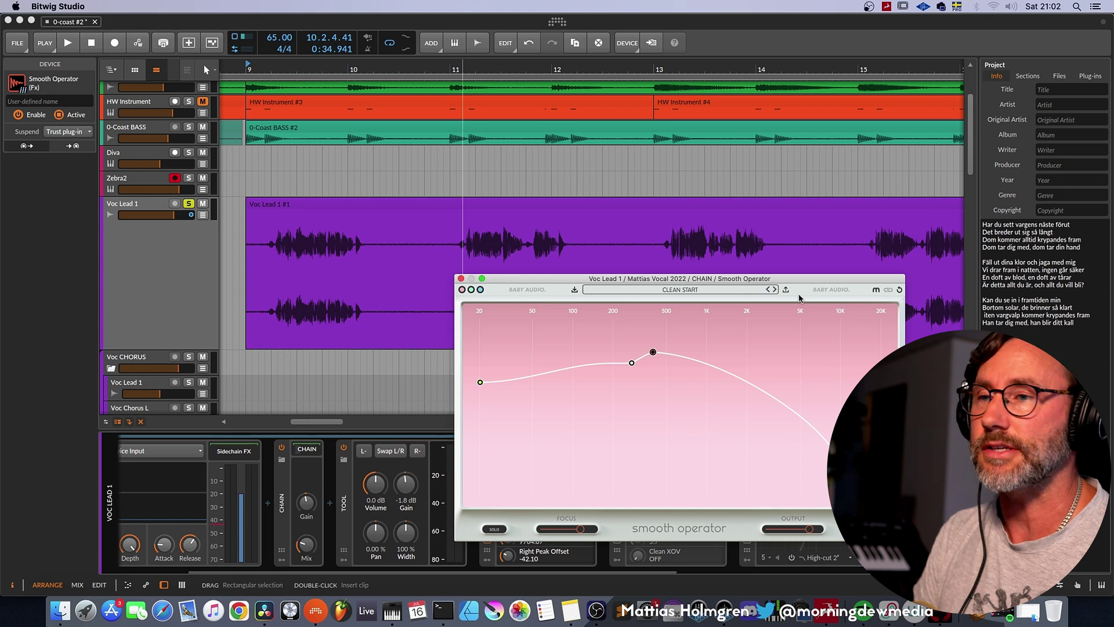
drag(793, 278, 755, 204)
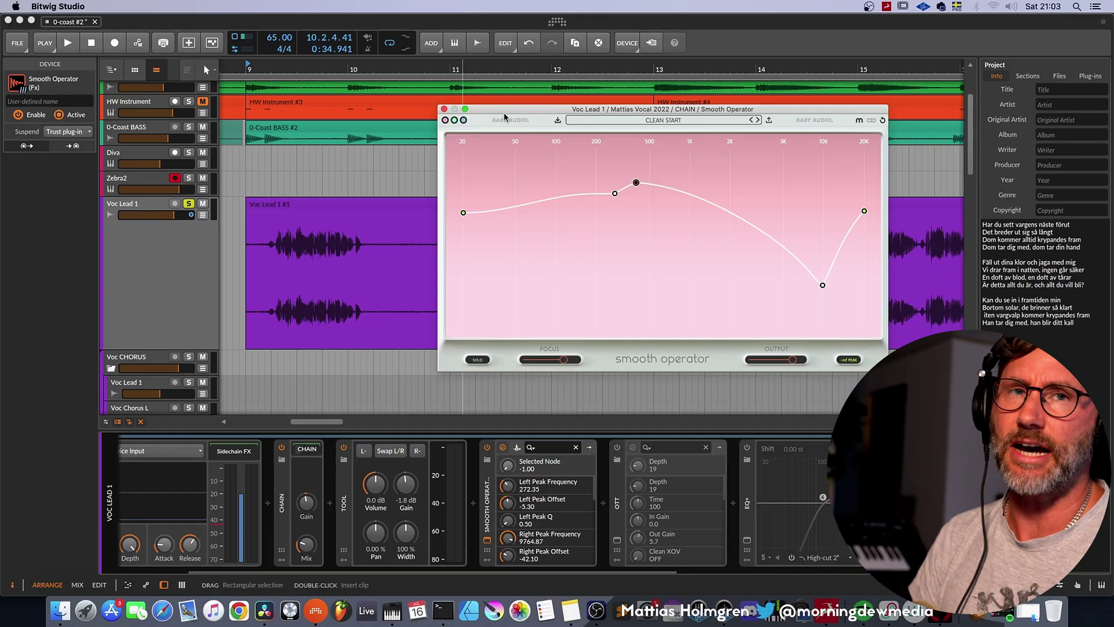
drag(532, 121, 450, 138)
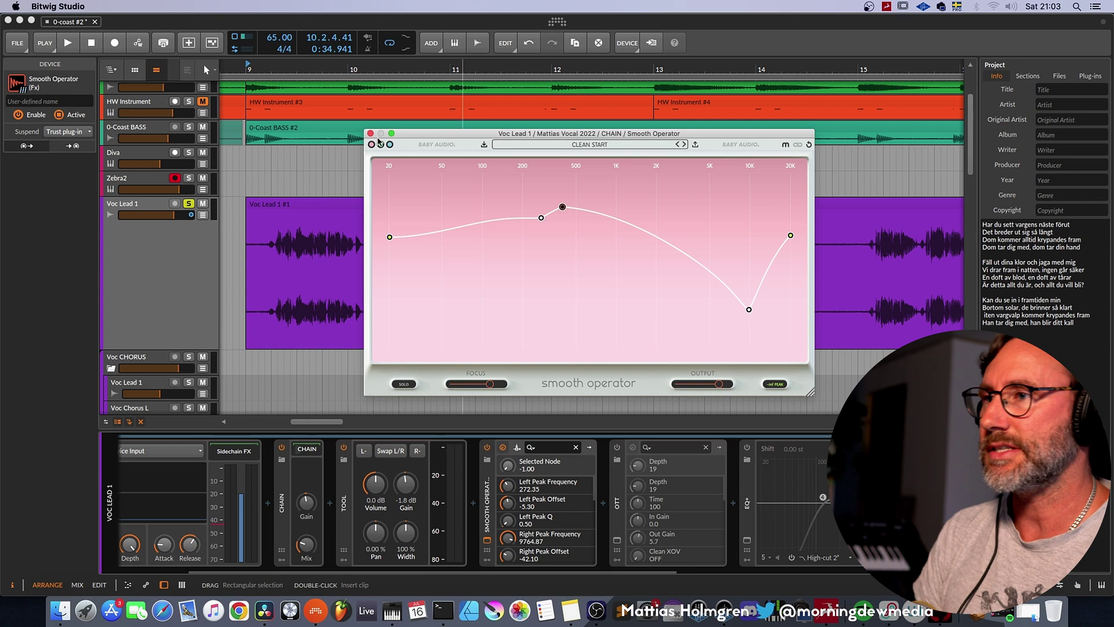
mouse_move(451, 129)
mouse_down()
mouse_move(417, 243)
mouse_move(444, 137)
mouse_up()
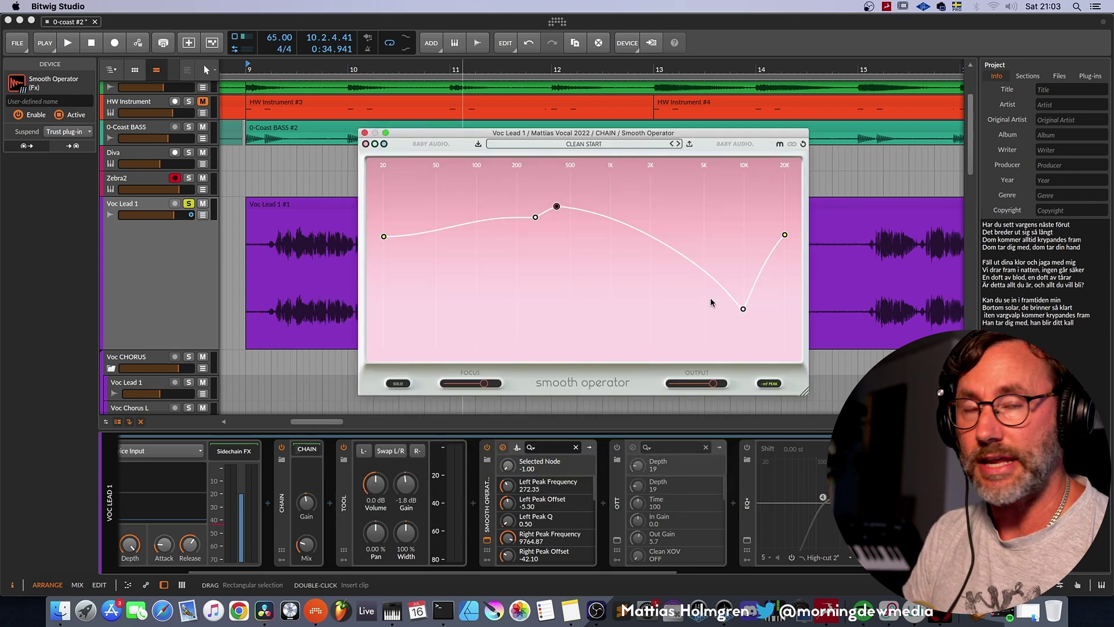
Play the vocal through Smooth Operator and move its node near 10K to a frequency of 9867.60 and an offset of -43.00.
key(space)
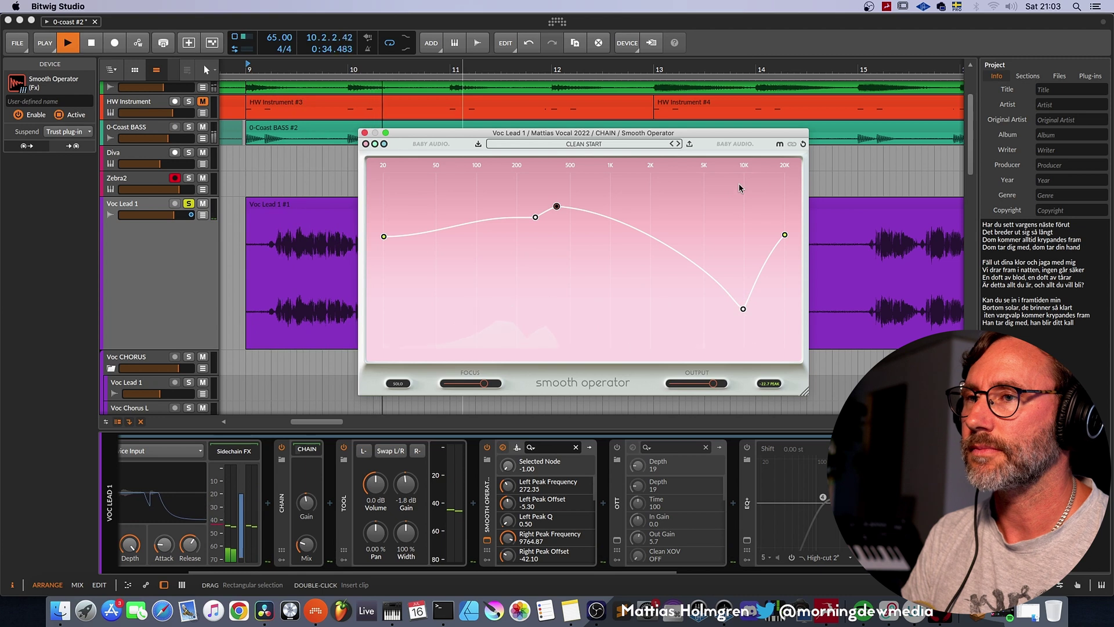
key(space)
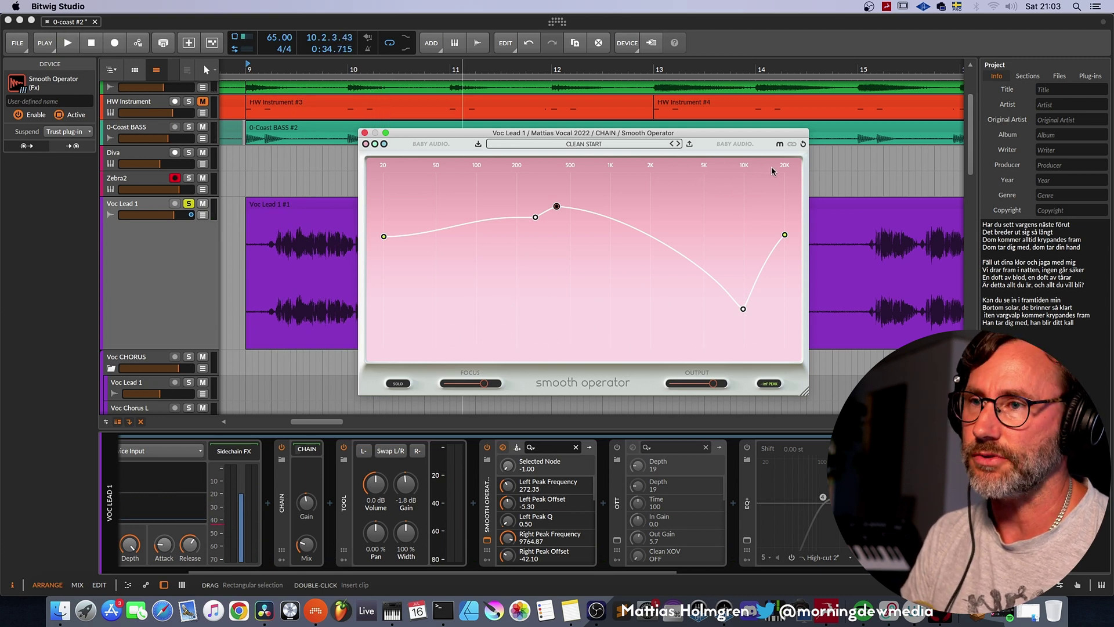
drag(742, 308, 744, 314)
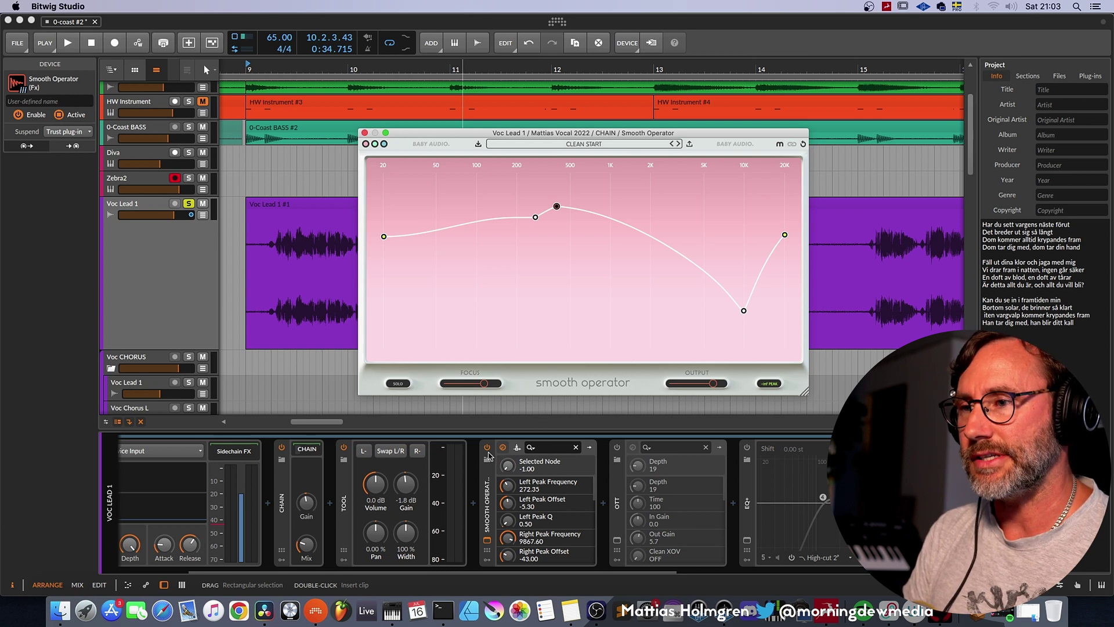
Compare the vocal's playback with Smooth Operator disabled and re-enabled, and close its plug-in window.
click(487, 447)
key(space)
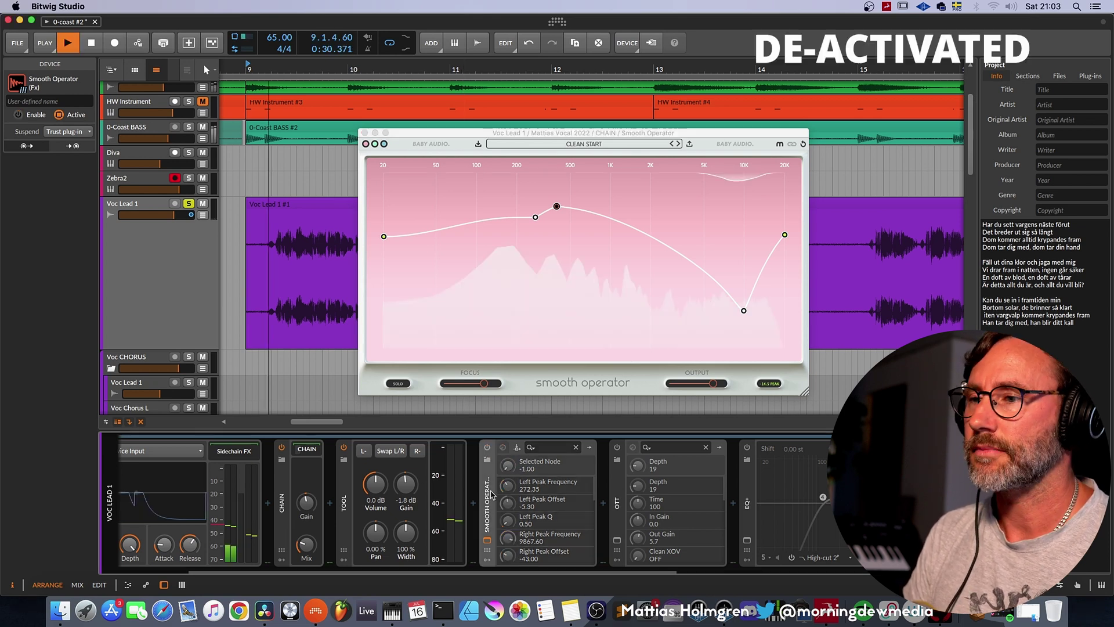
click(487, 448)
key(space)
key(space)
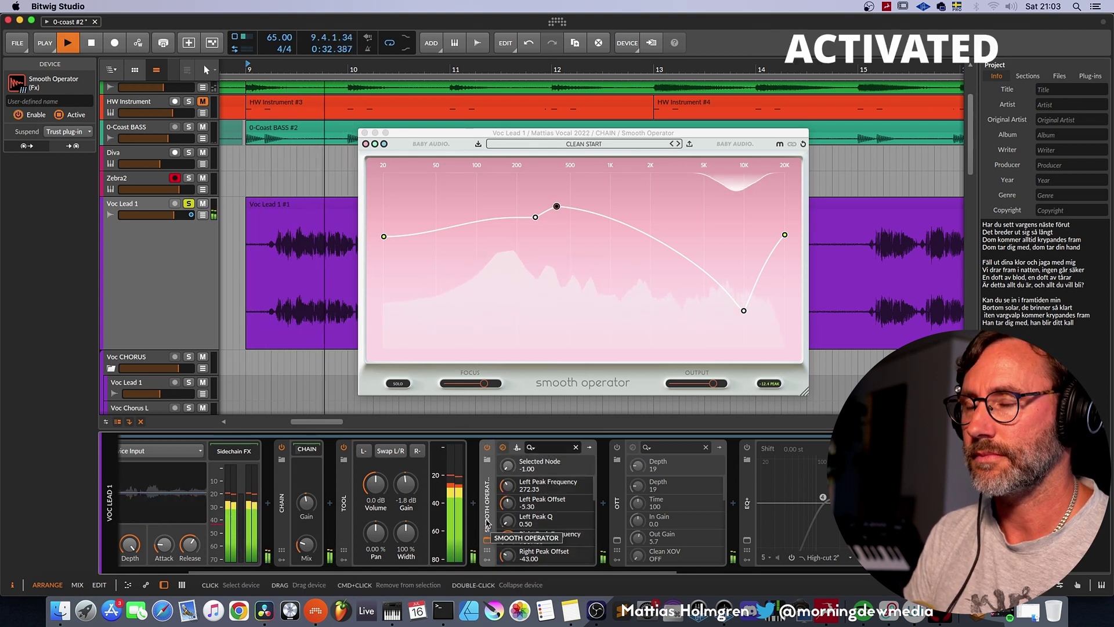
key(space)
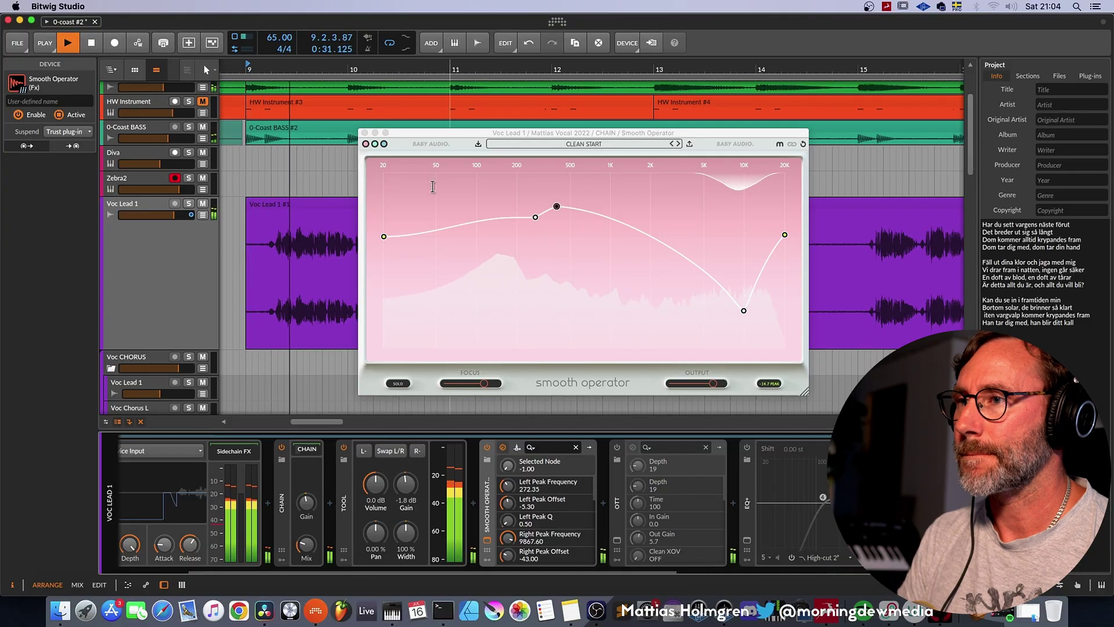
click(364, 133)
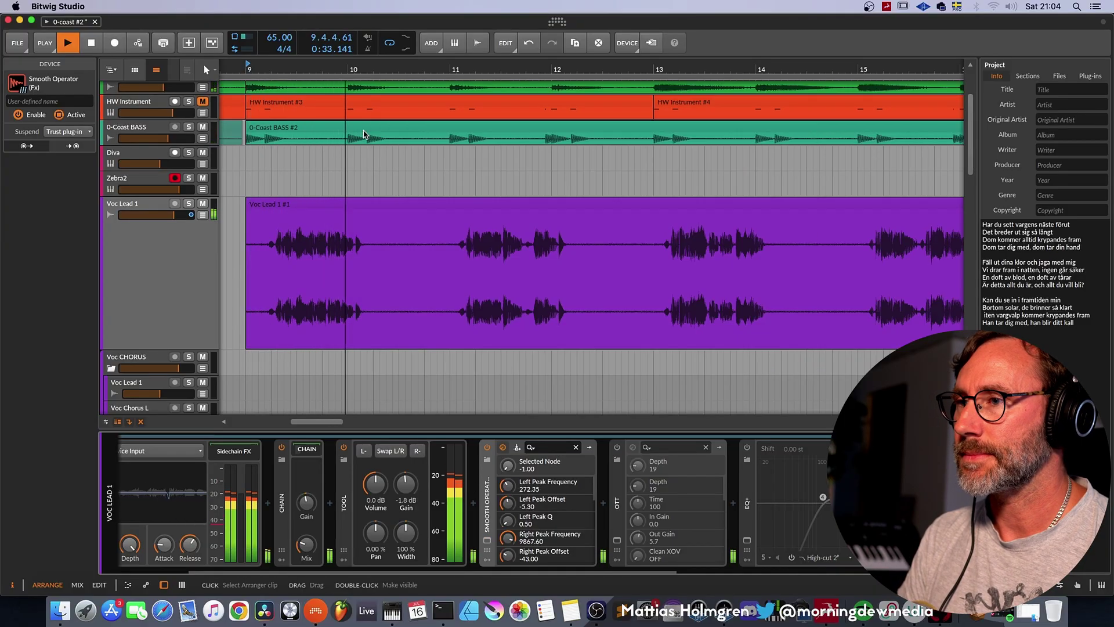
Play the vocal on through bar 12 with the current effects chain and stop playback.
click(373, 292)
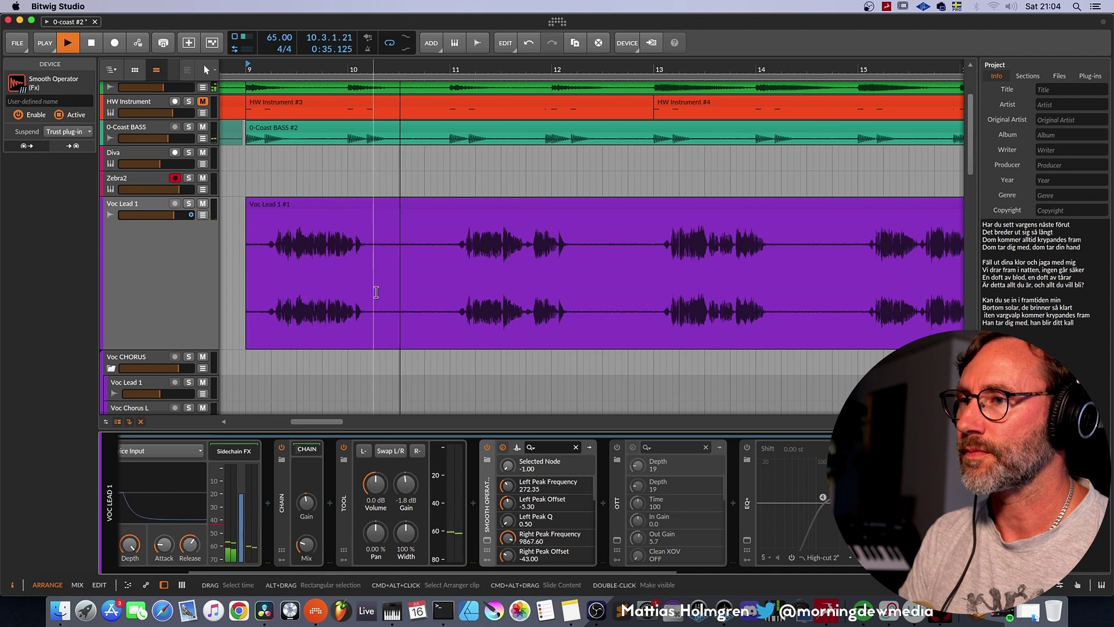
drag(563, 69, 549, 69)
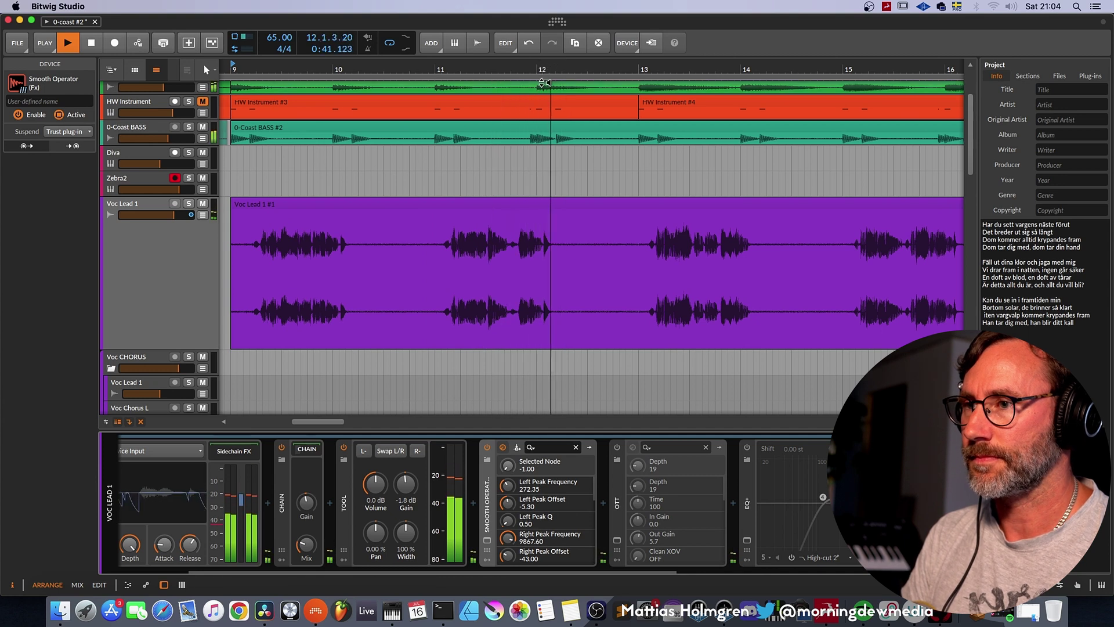
key(space)
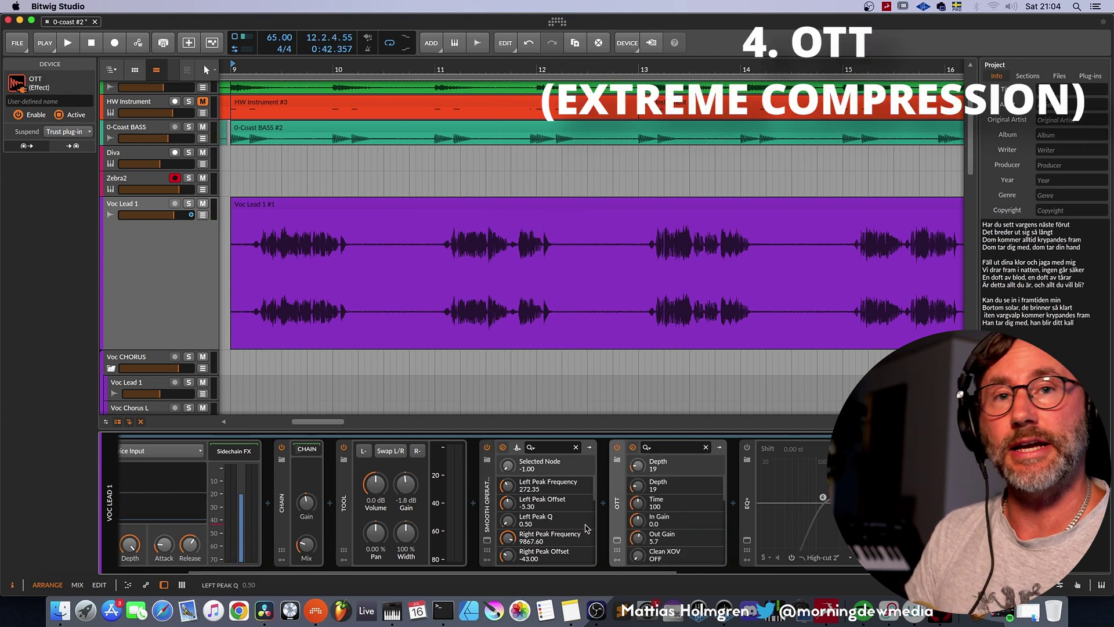
Open the OTT plug-in window over the arrangement, set its Depth to 18 %, and close the window.
click(616, 540)
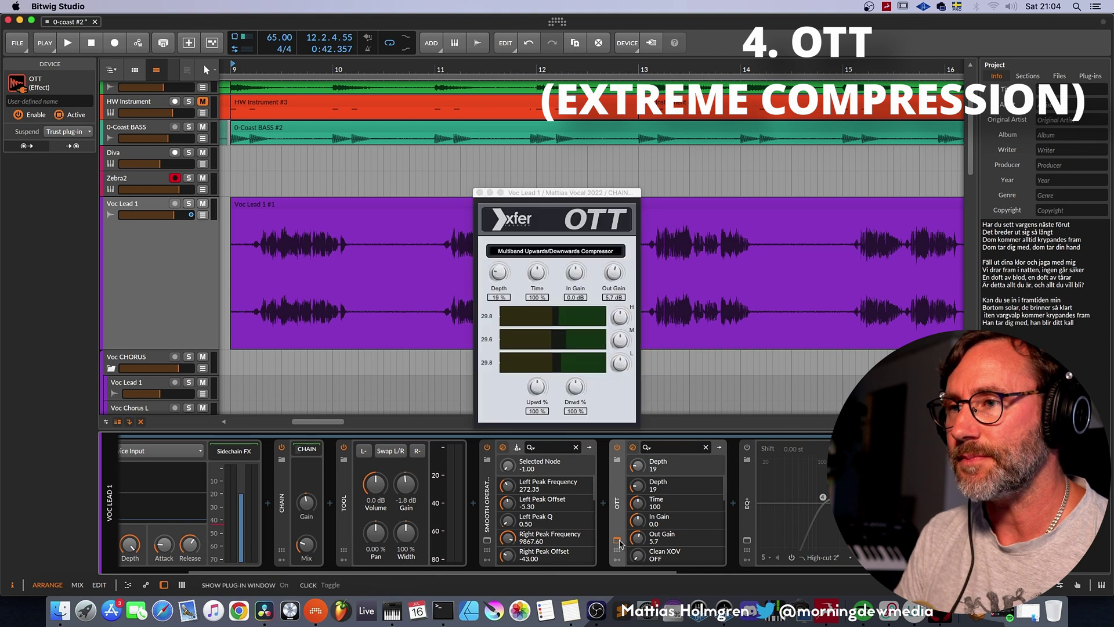
drag(552, 194, 537, 165)
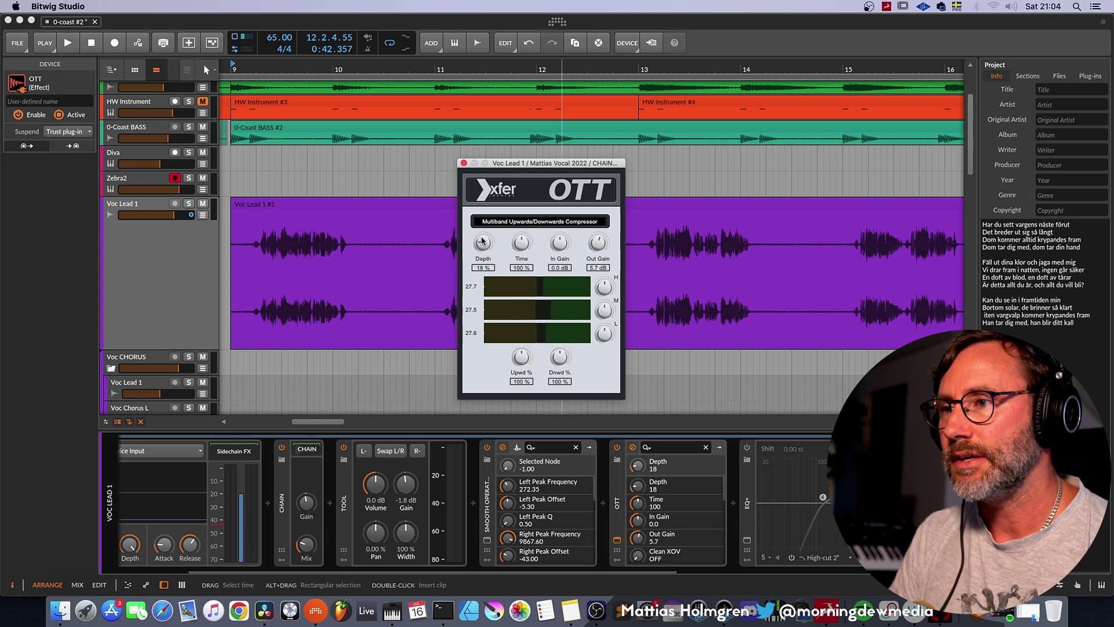
click(462, 162)
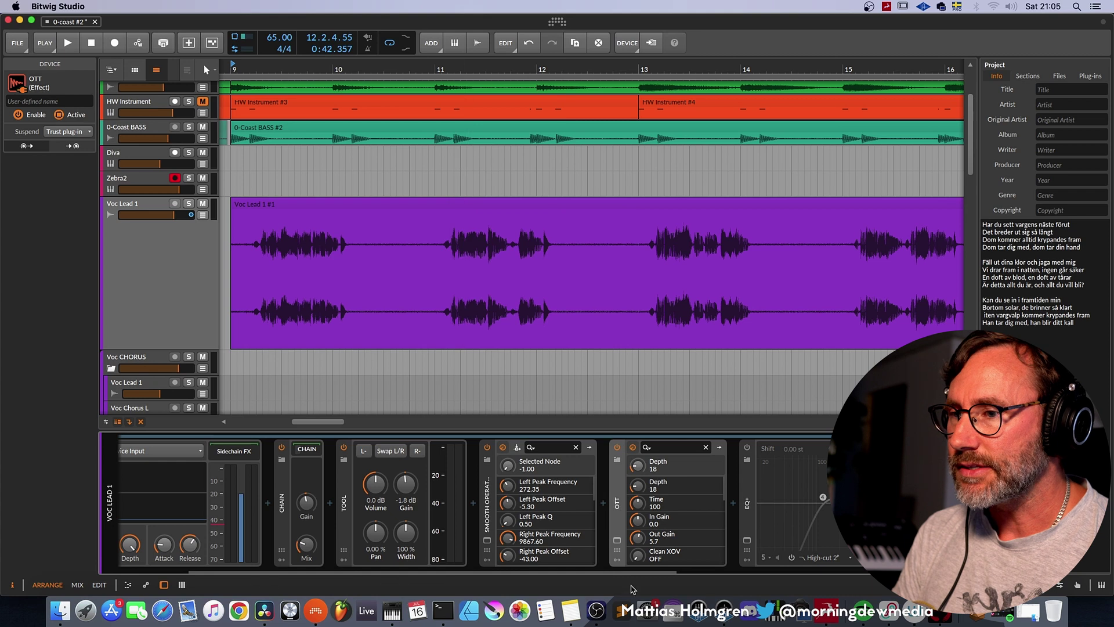
Enable EQ+ and go through its bell bands 3 and 1 and low-cut band 4, setting band 3 to 1.57 kHz.
scroll(744, 572, right, 5)
click(493, 446)
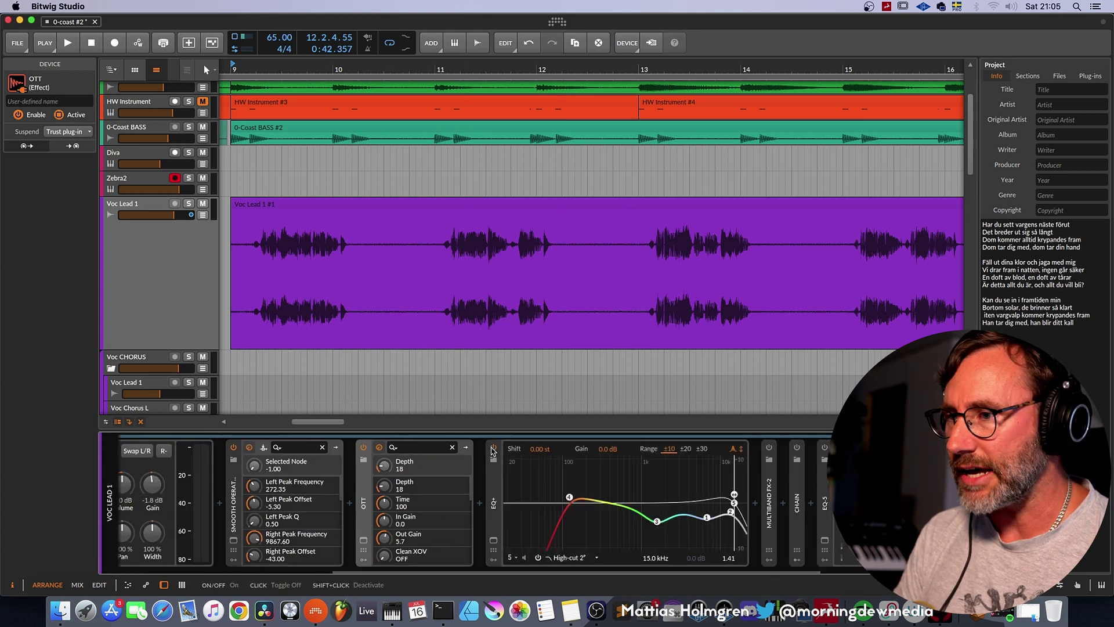
scroll(581, 574, right, 4)
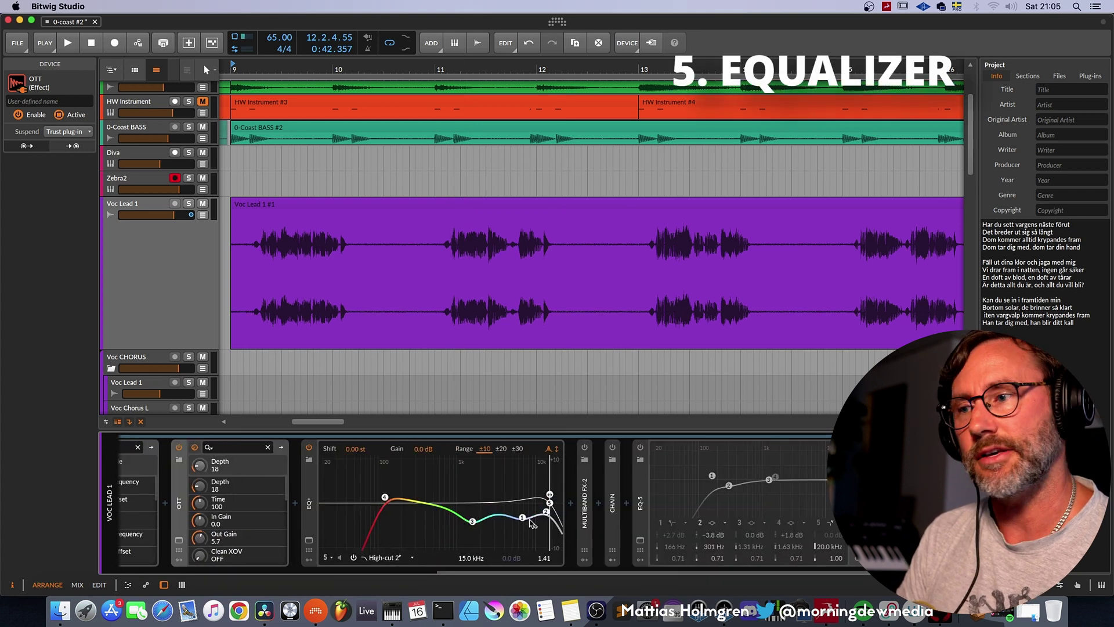
click(473, 523)
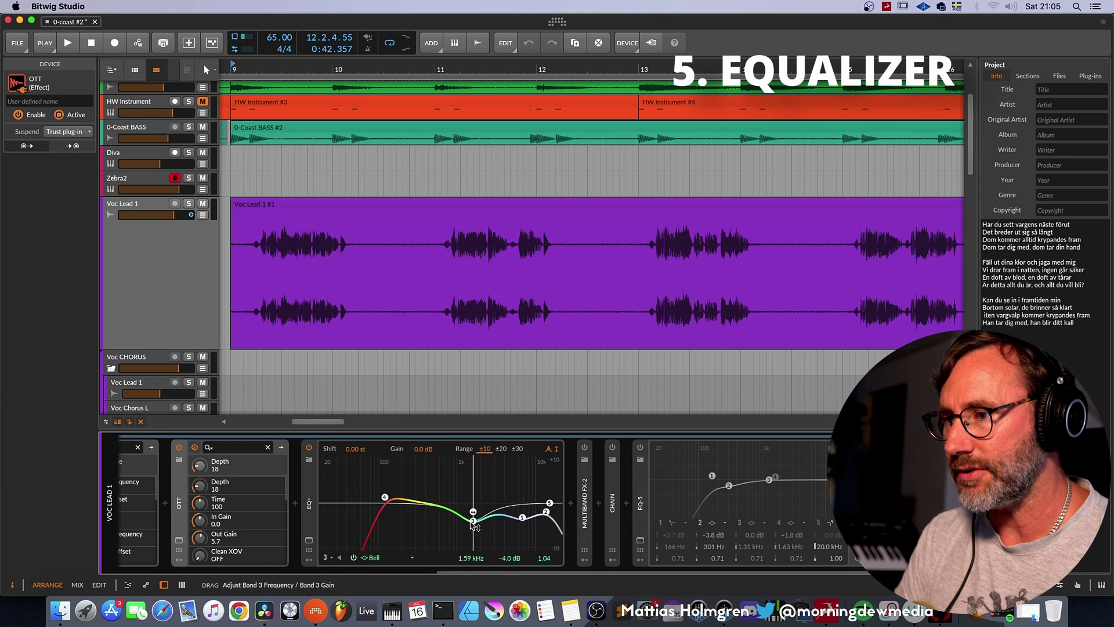
click(523, 517)
drag(524, 521, 527, 525)
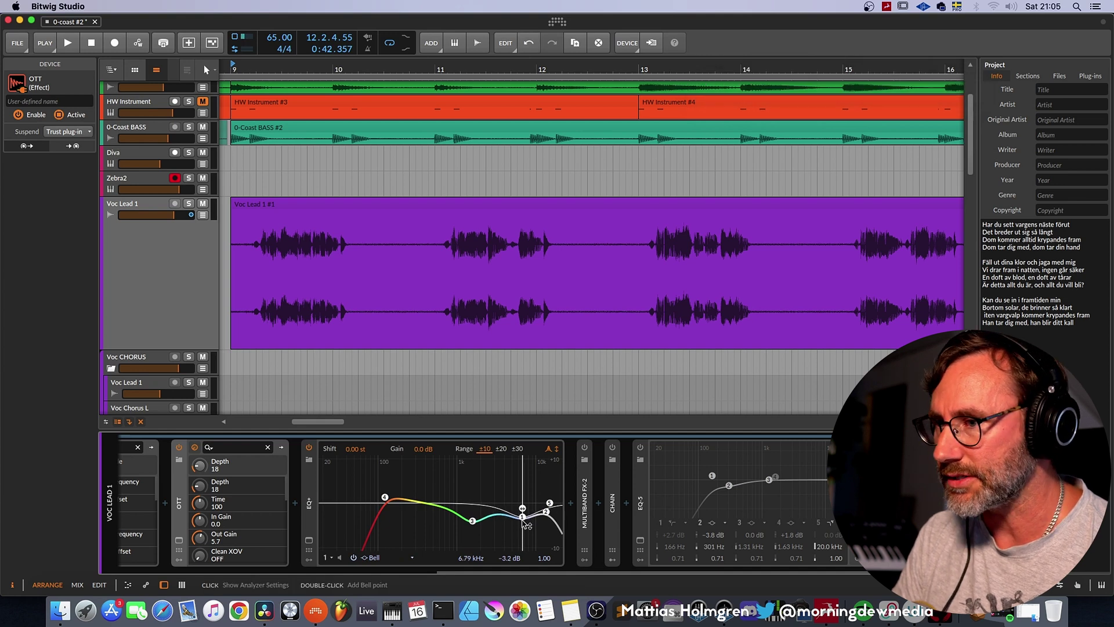
click(472, 521)
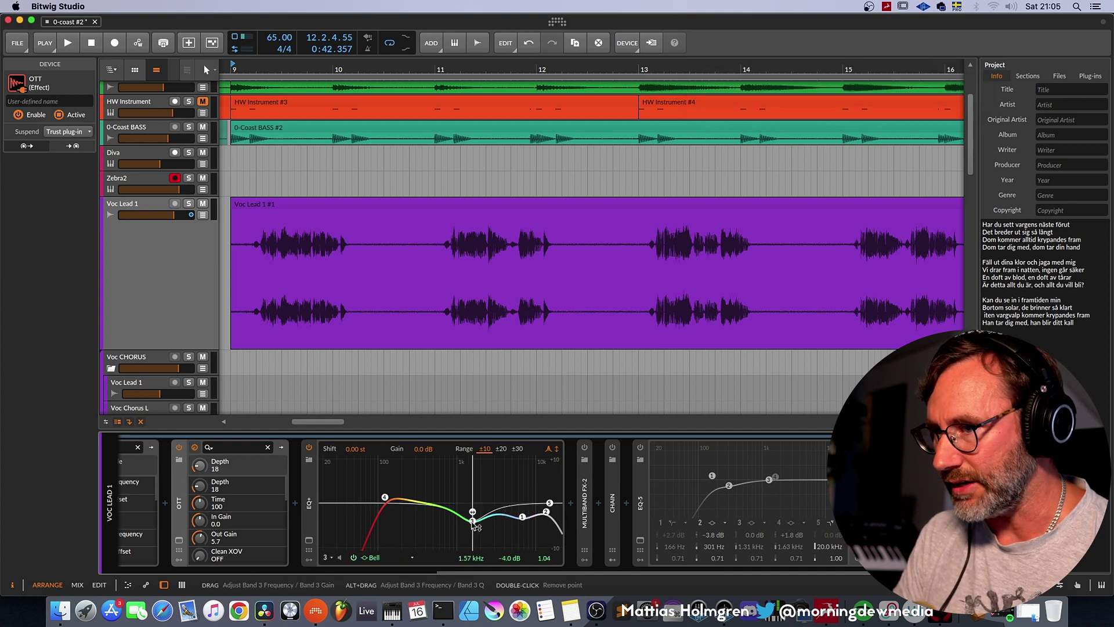
click(385, 498)
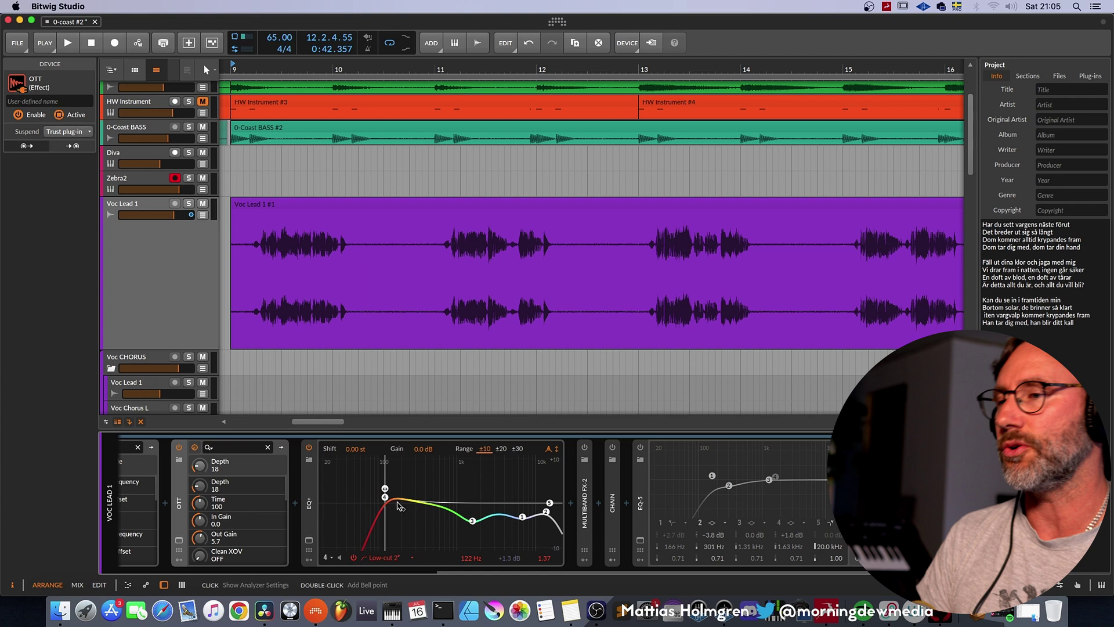
Review the Voc Lead 1 device chain from EQ+ back to the Gate and forward again to EQ+.
scroll(520, 499, left, 3)
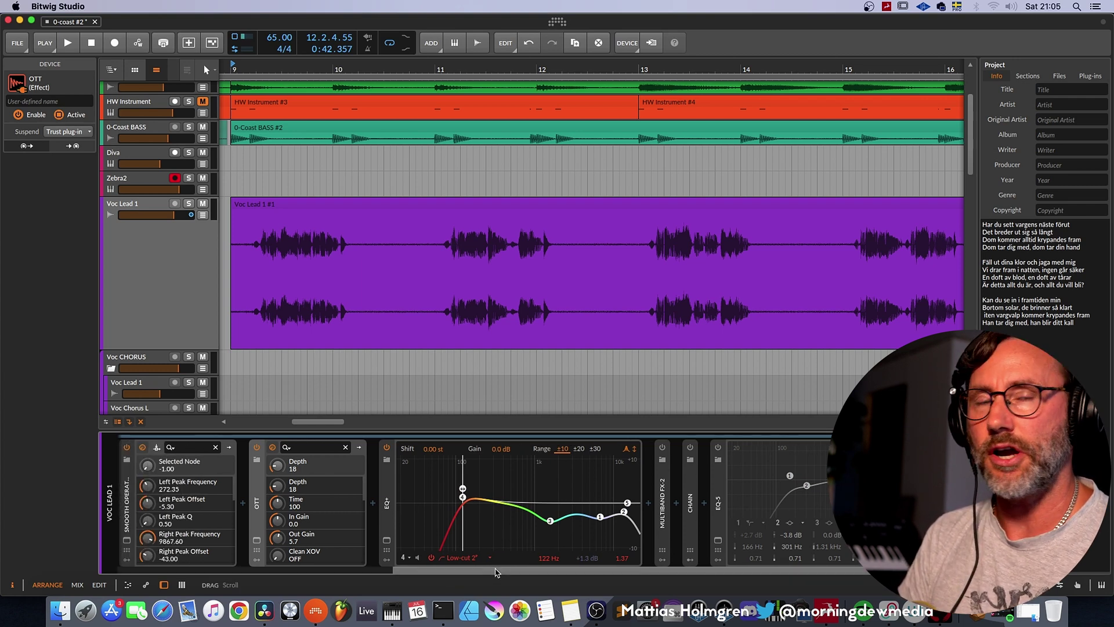
scroll(496, 576, left, 8)
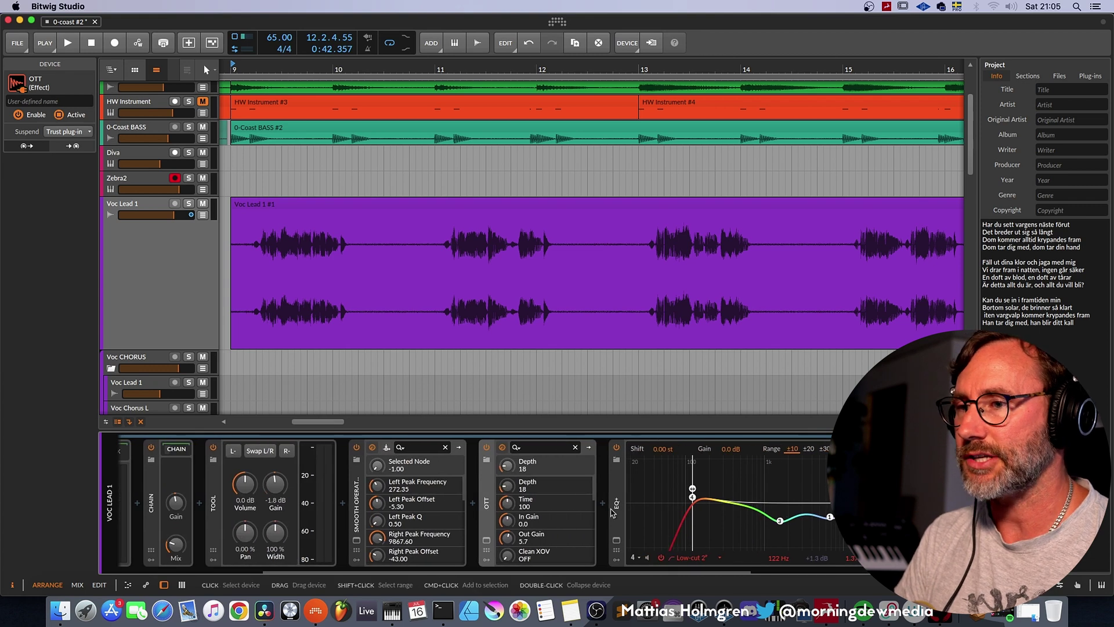
scroll(597, 573, left, 5)
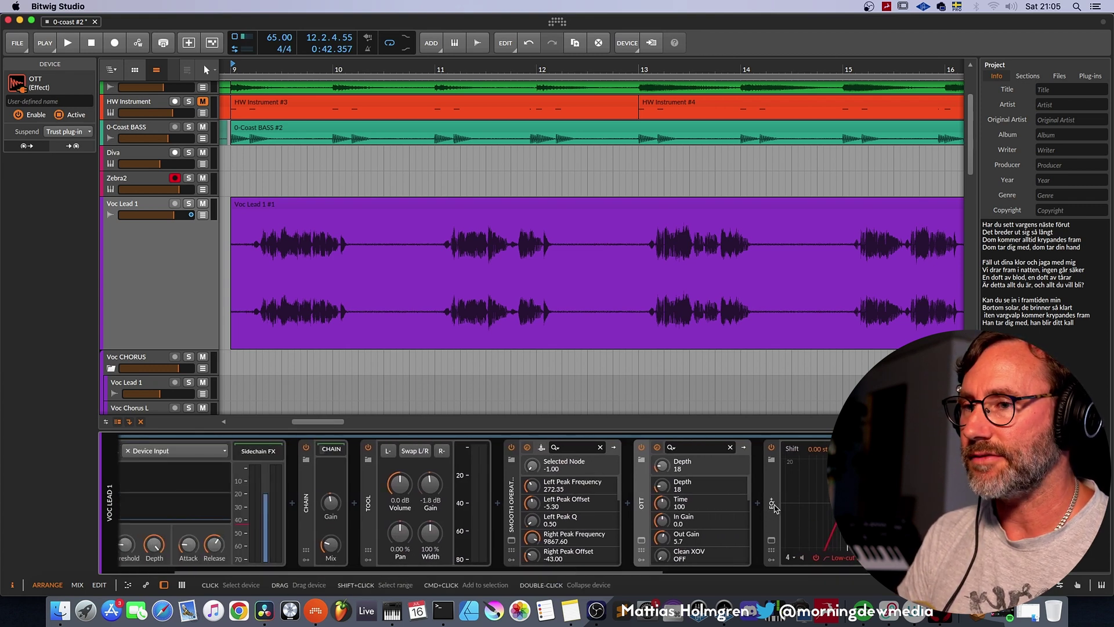
scroll(406, 573, left, 4)
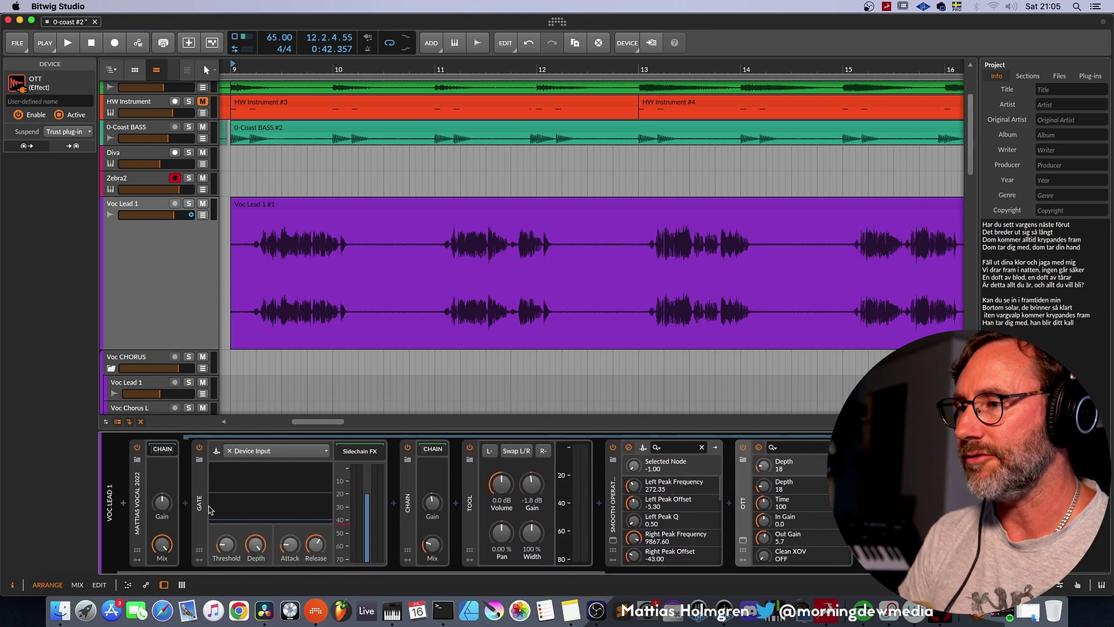
scroll(486, 560, right, 9)
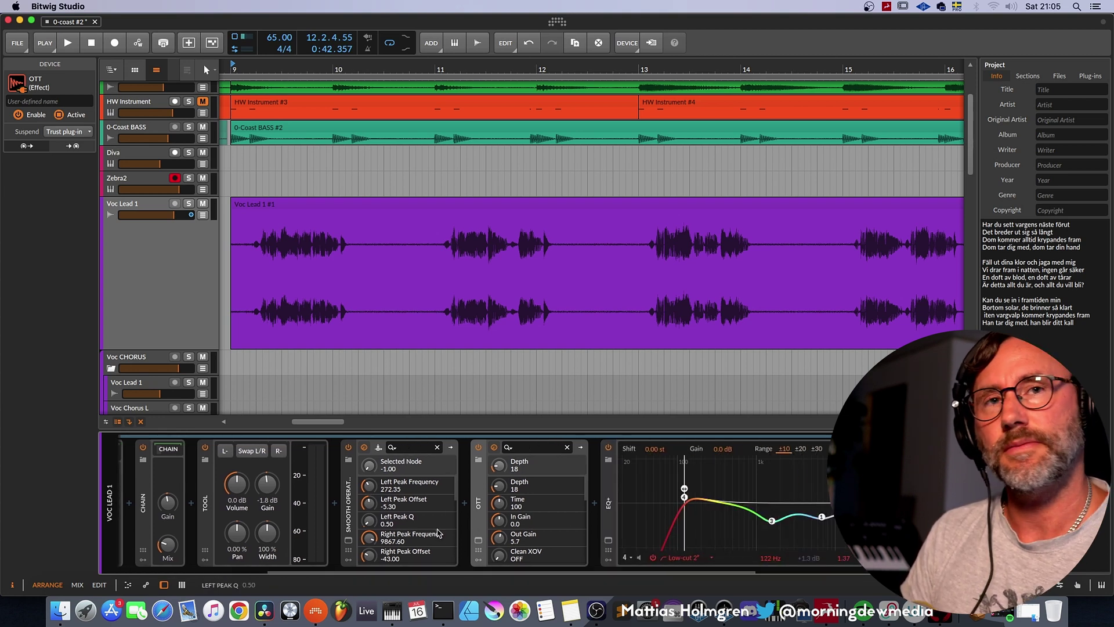
scroll(523, 557, right, 7)
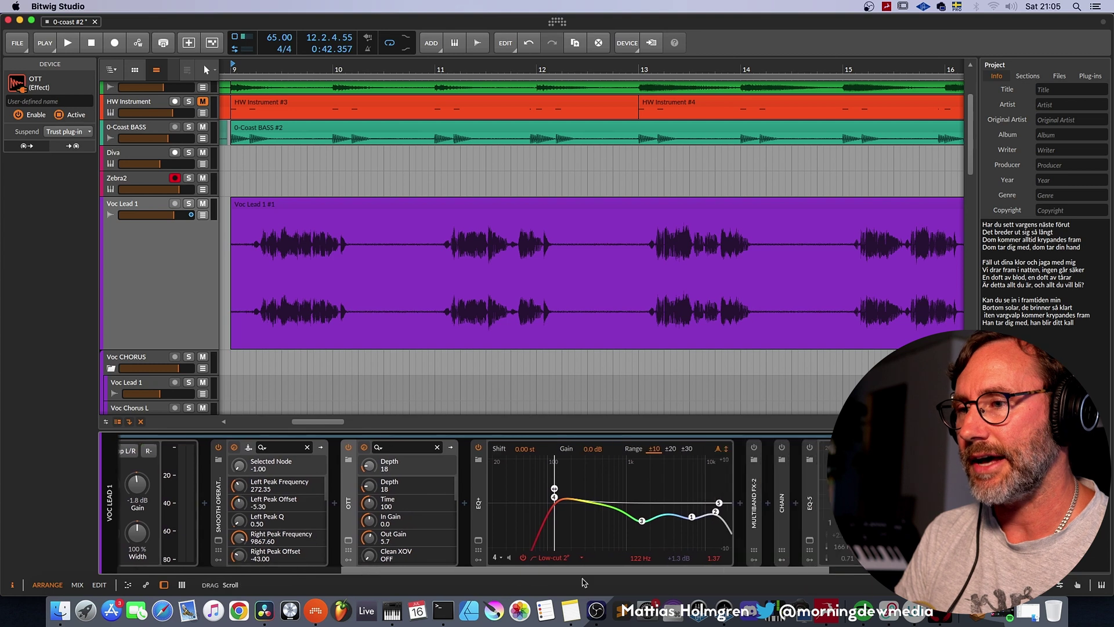
Enable Multiband FX-2, show the devices in its High band, and open MSaturator's window over the arrangement.
scroll(602, 592, left, 1)
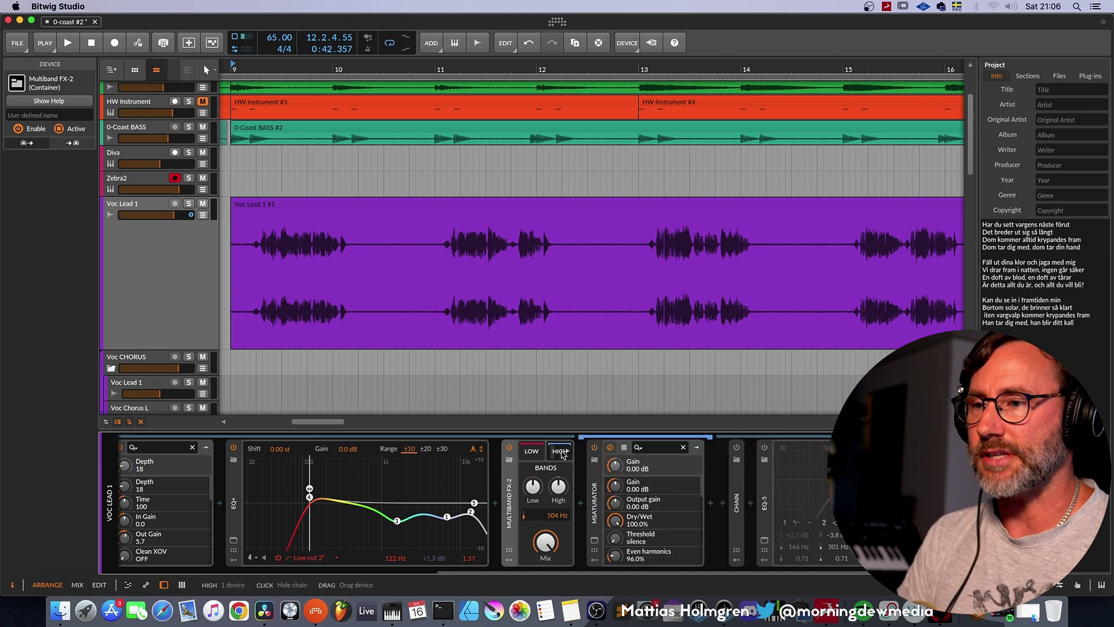
double_click(619, 514)
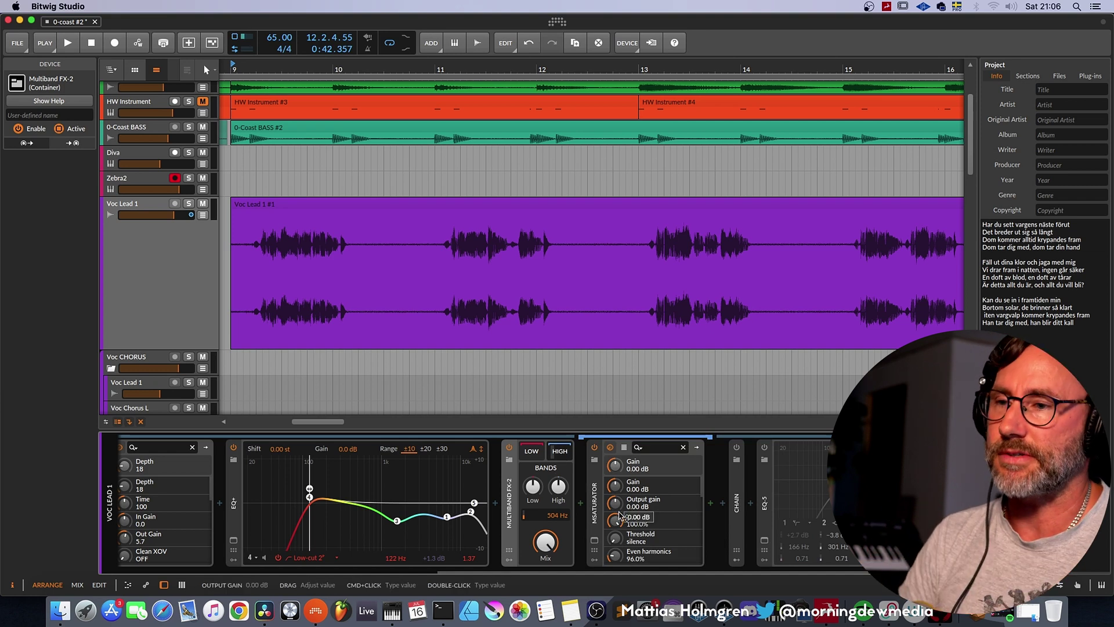
click(594, 539)
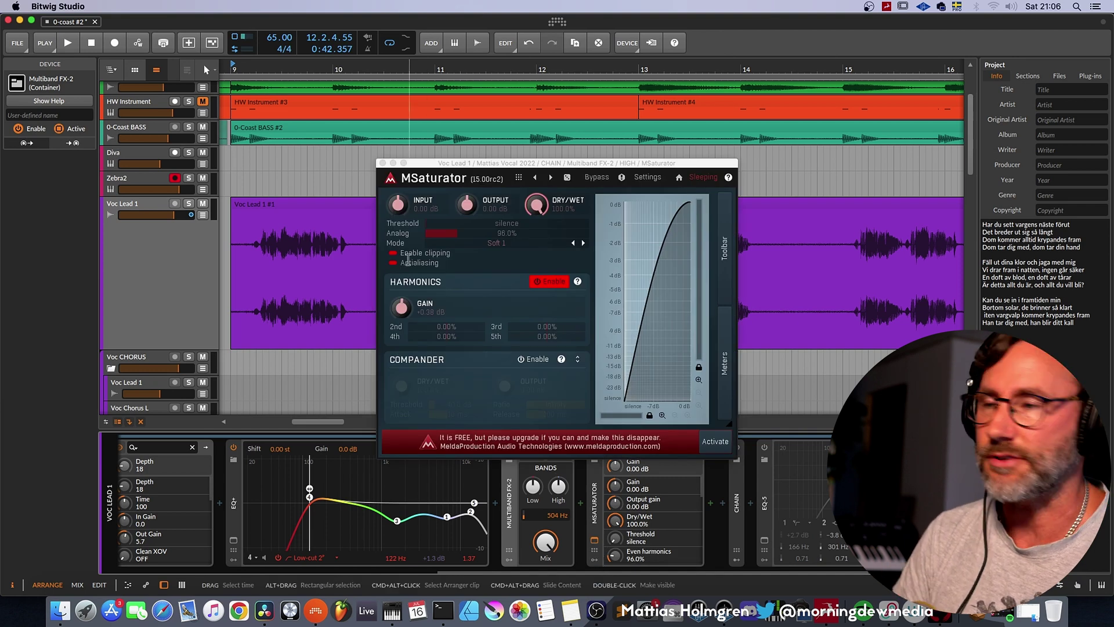
drag(463, 166, 447, 127)
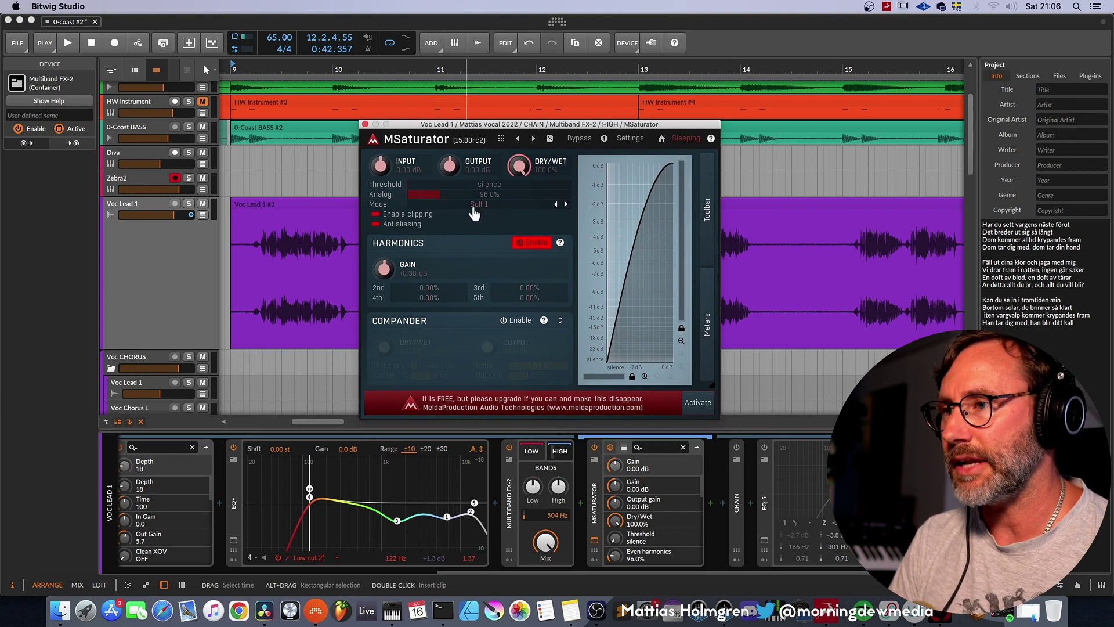
Look through MSaturator's saturation modes without changing Soft 1, close its window, and collapse Multiband FX-2.
click(505, 213)
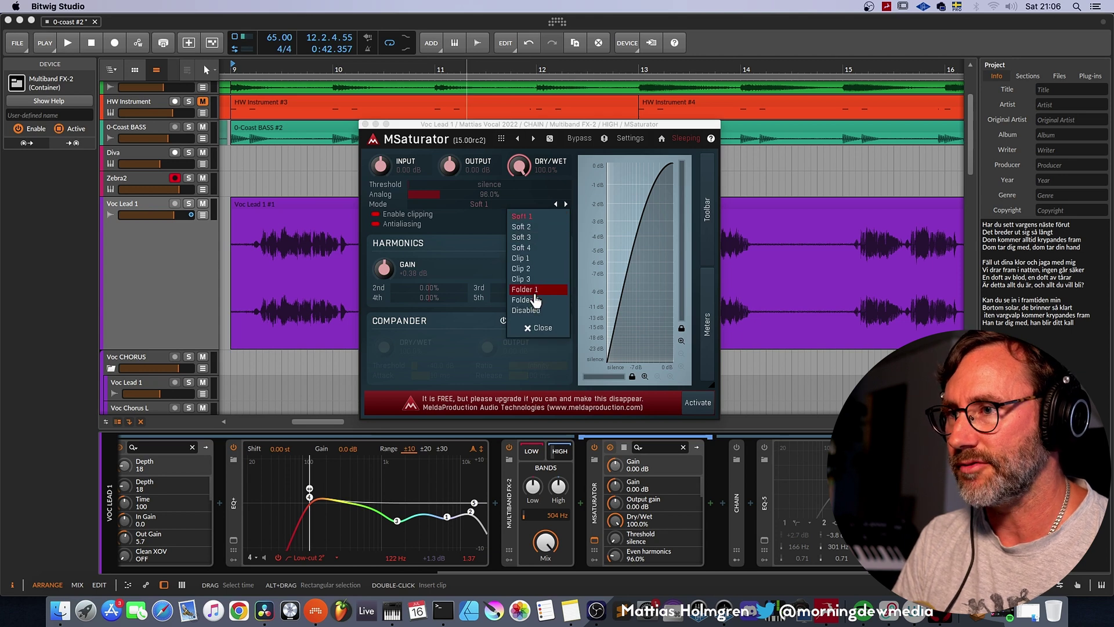
click(539, 327)
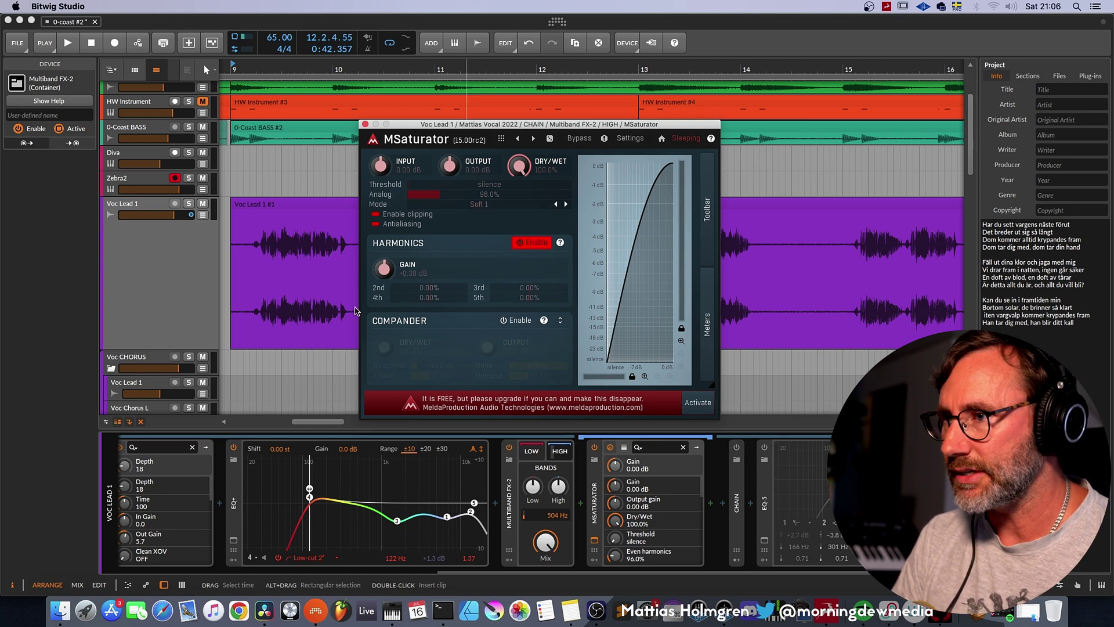
click(364, 125)
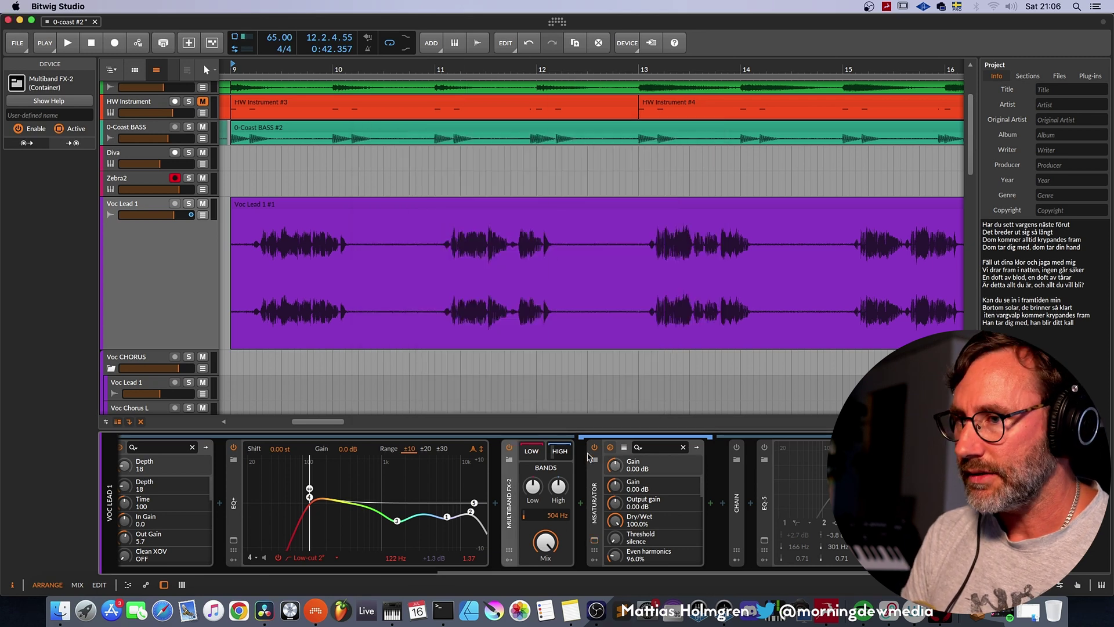
click(509, 502)
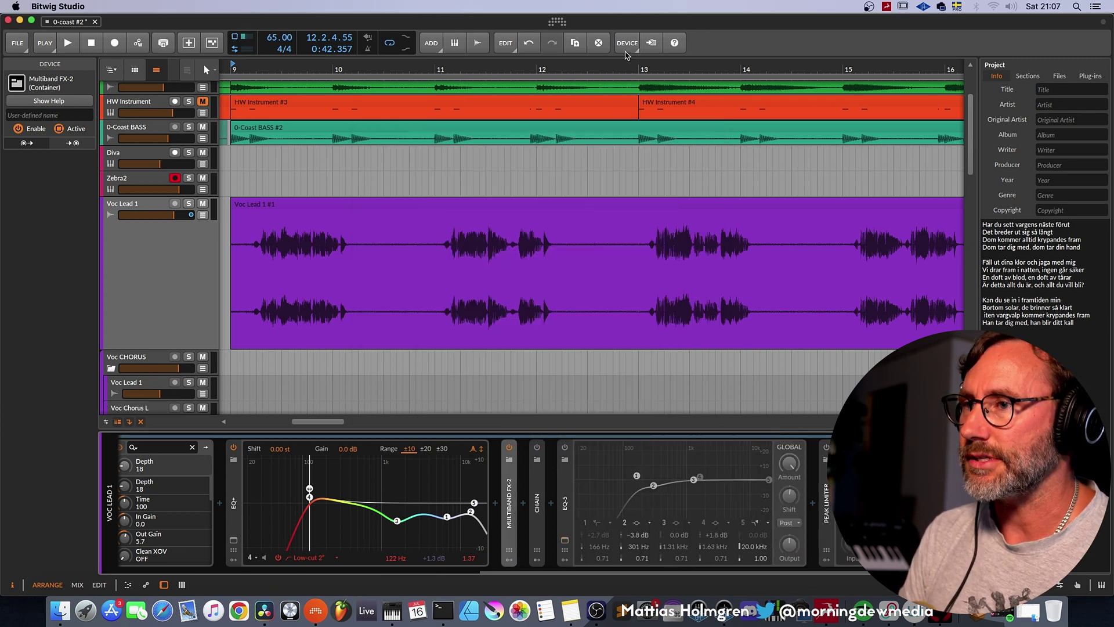
Play the vocal from bar 13 through Multiband FX-2, select the Chain device after it, and stop playback.
click(641, 69)
key(space)
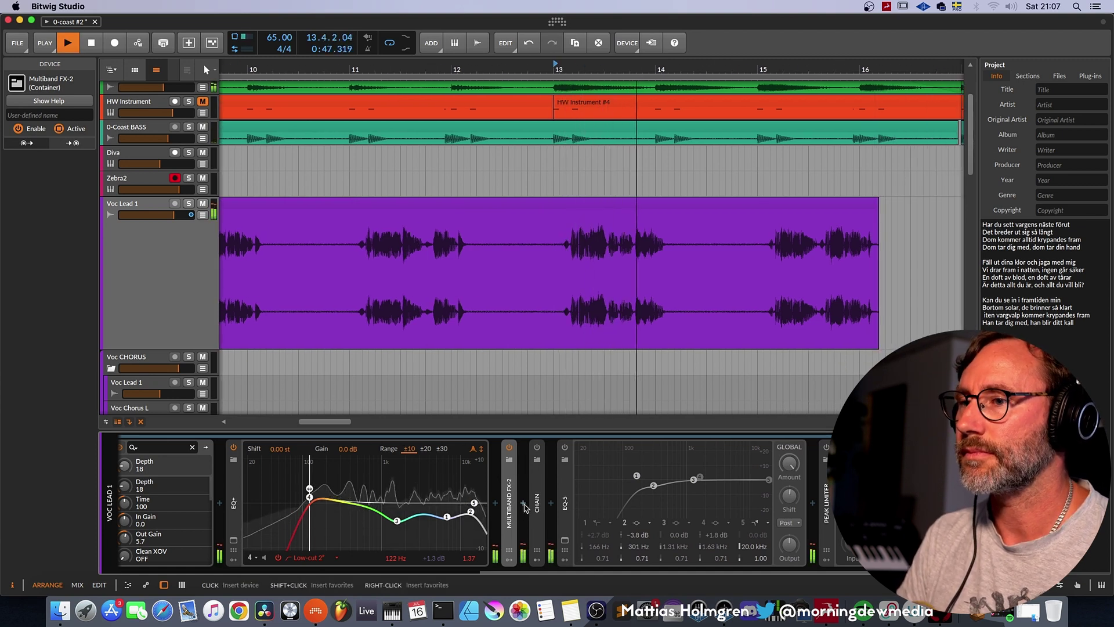
click(537, 503)
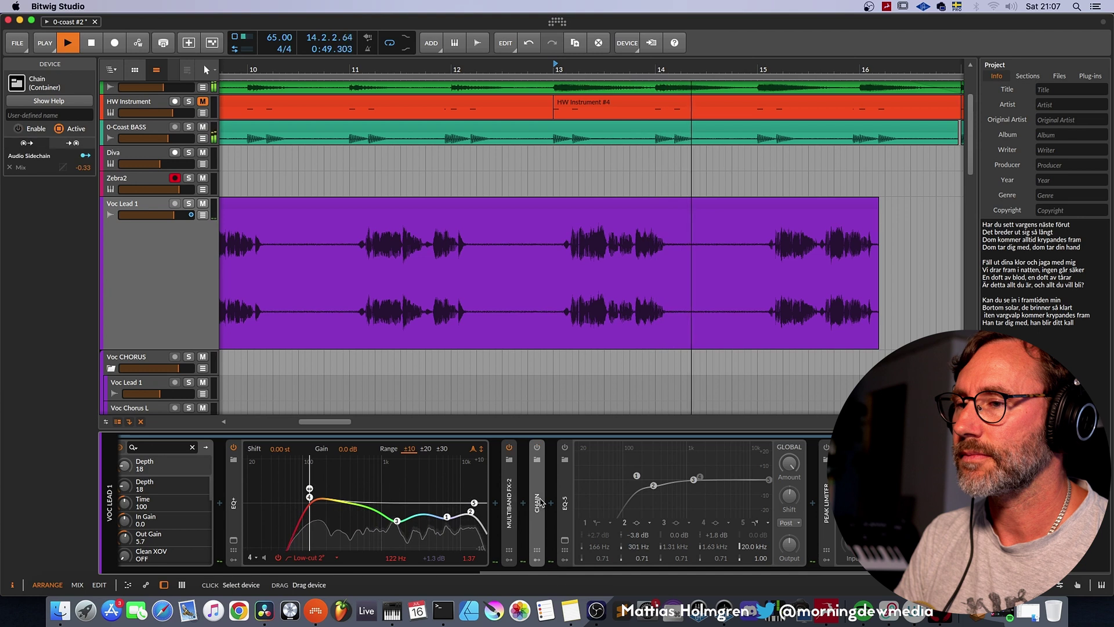
key(space)
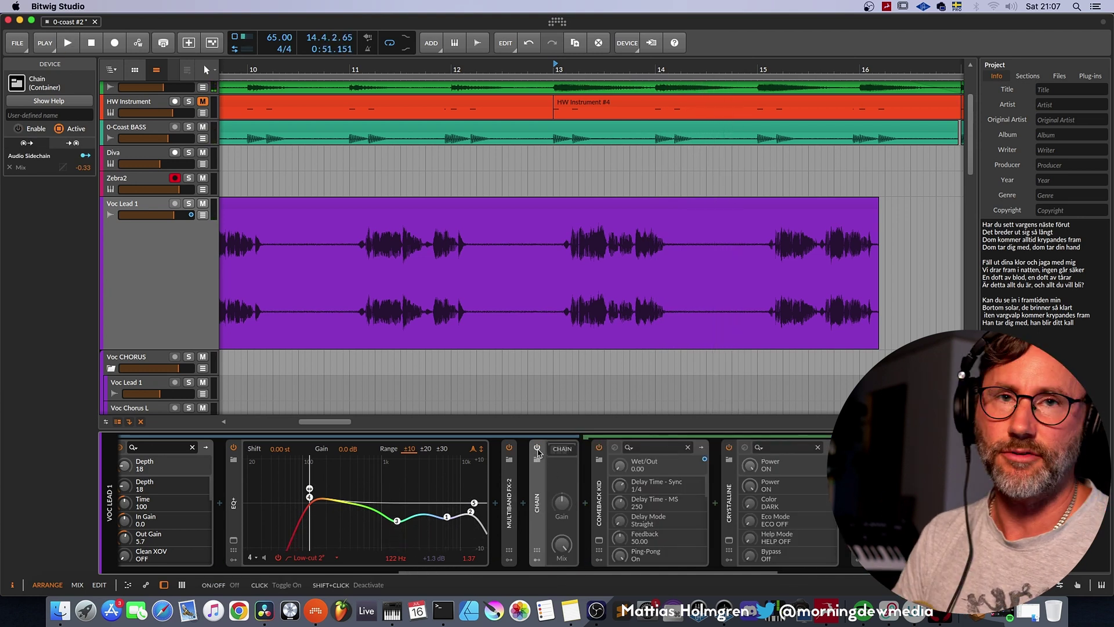
Enable the Chain after Multiband FX-2, and open and close its Comeback Kid delay plug-in window.
click(538, 449)
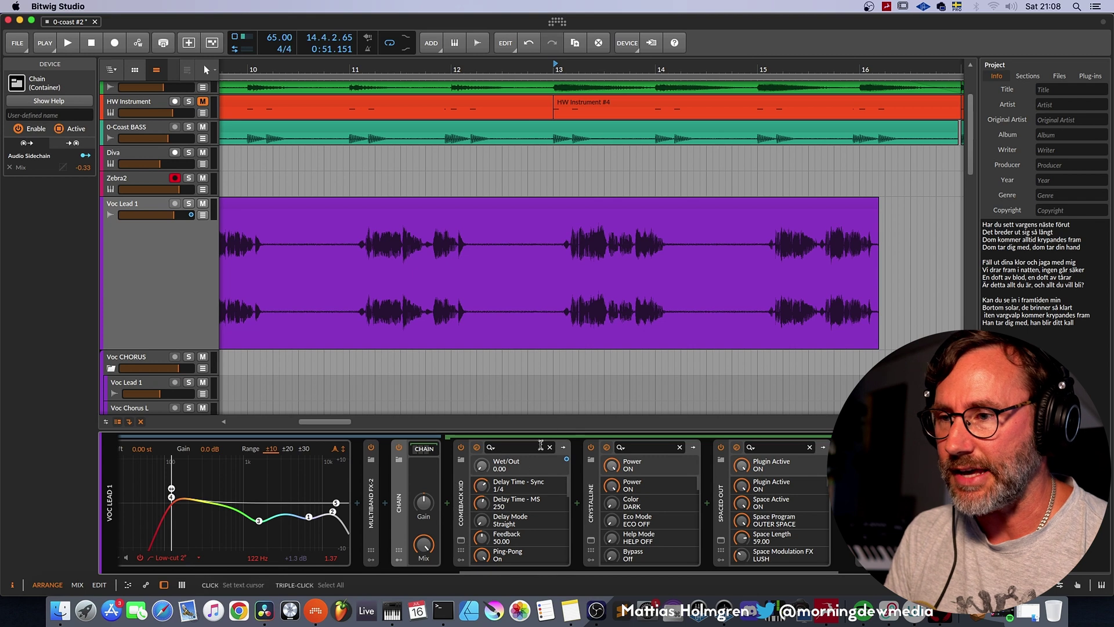
click(462, 540)
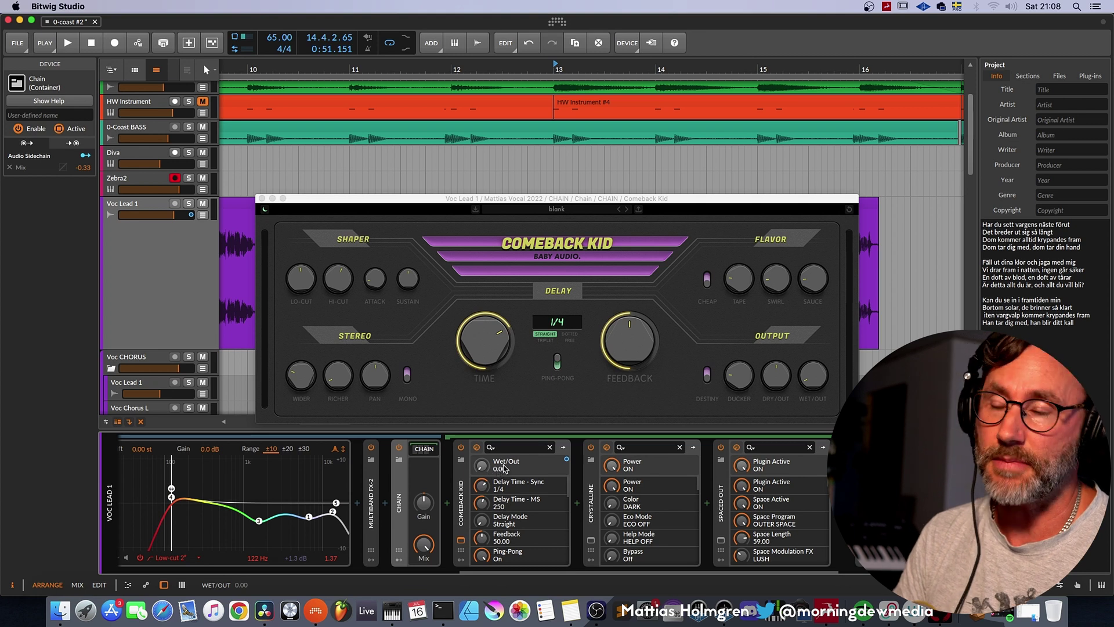
click(261, 199)
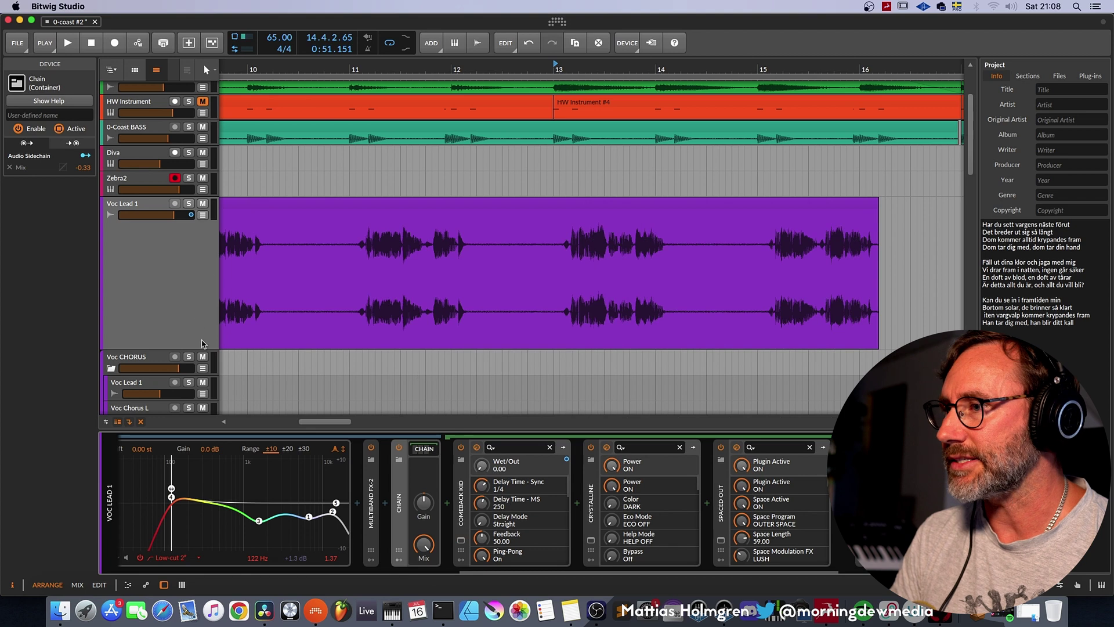
Show Voc Lead 1's automation lane for Comeback Kid's Wet/Out and bring its curve at bars 50 to 55 into close view.
click(203, 215)
drag(409, 71, 409, 92)
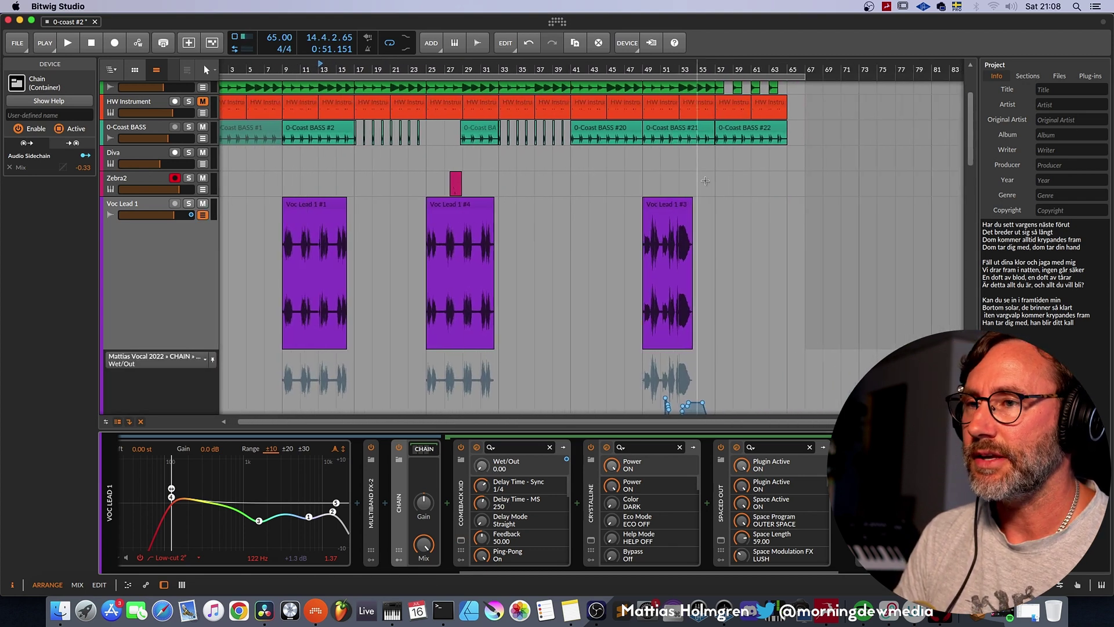
scroll(701, 215, down, 2)
scroll(701, 215, down, 2)
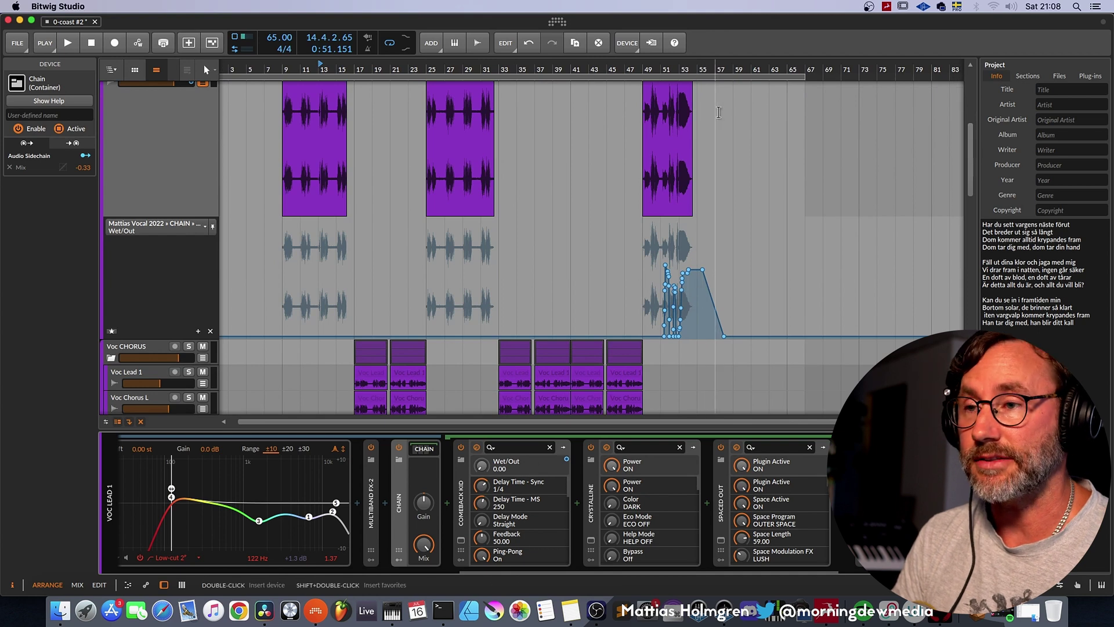
drag(674, 71, 644, 61)
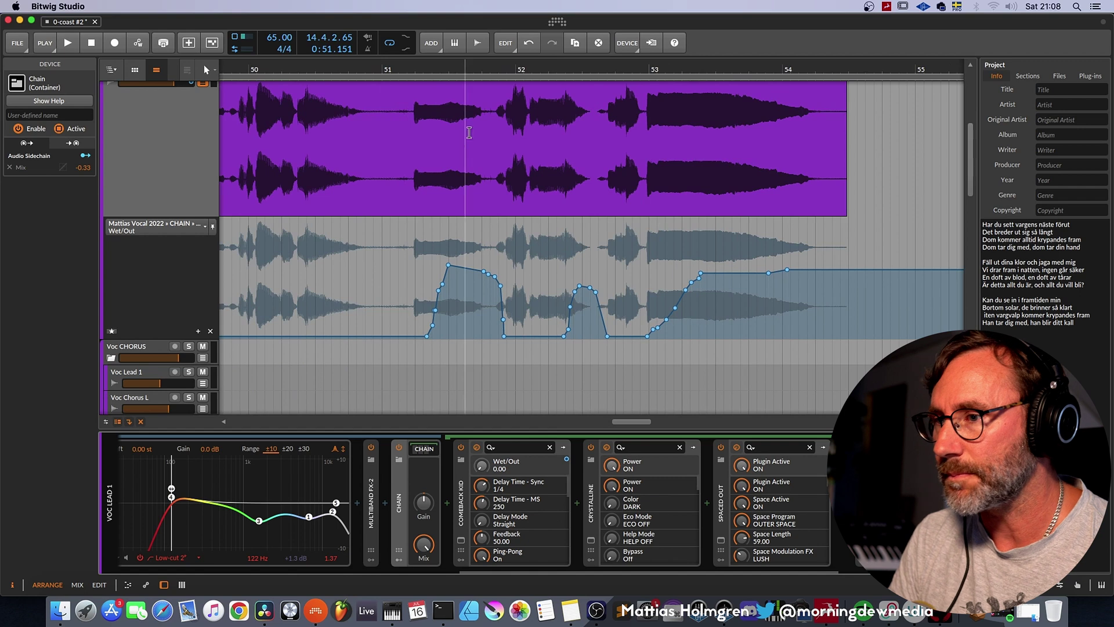
Open Comeback Kid's delay window, move it higher over the arrangement, and look over its Flavor controls.
click(461, 542)
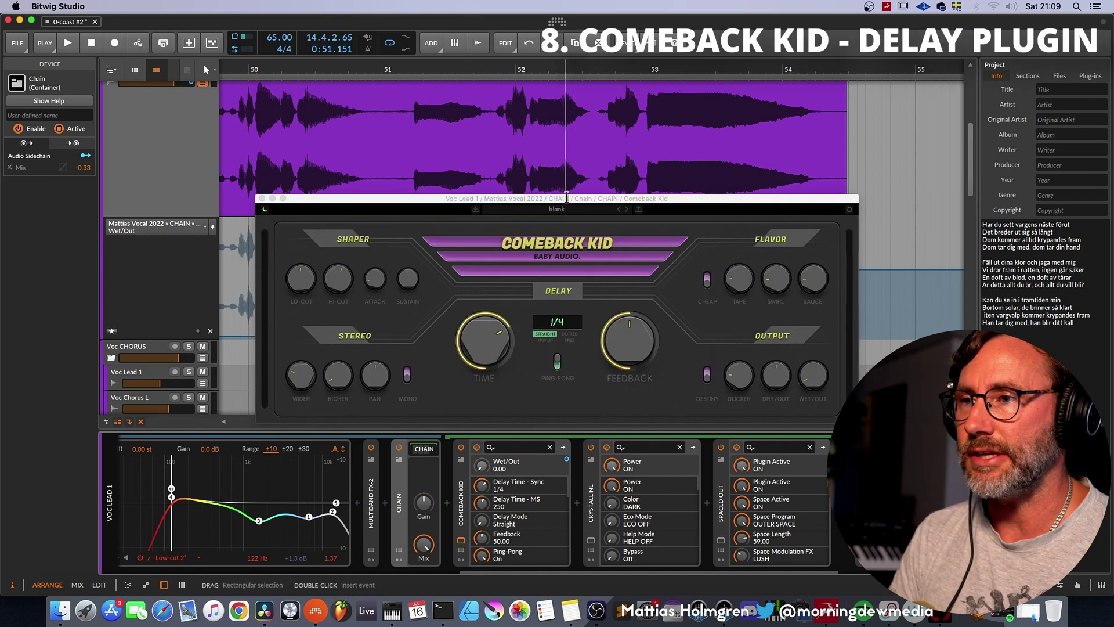
drag(567, 196, 546, 168)
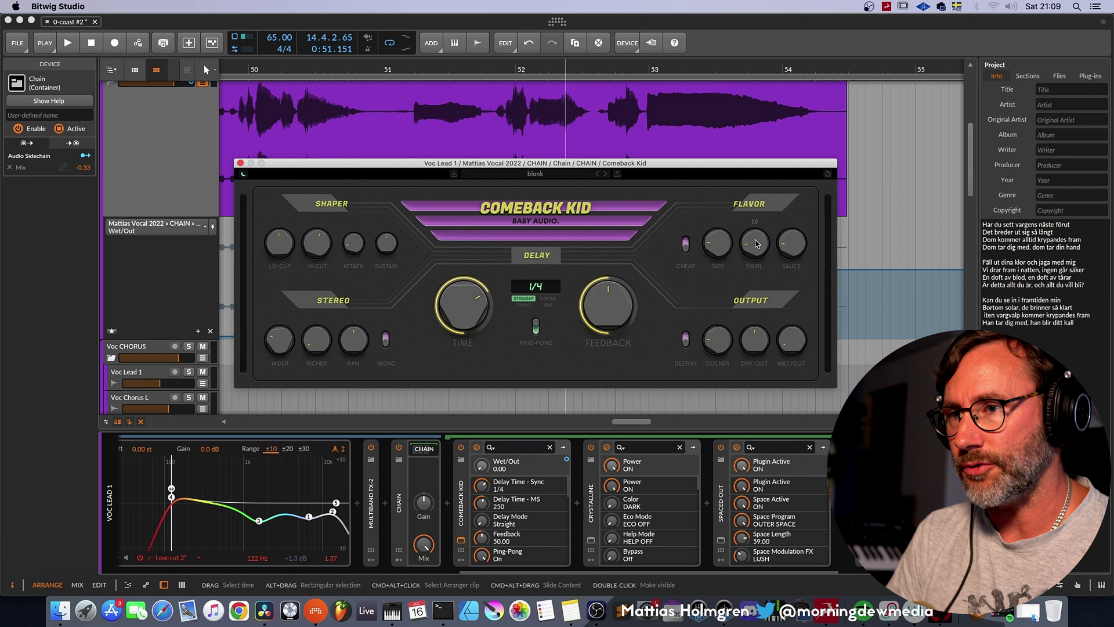
click(686, 244)
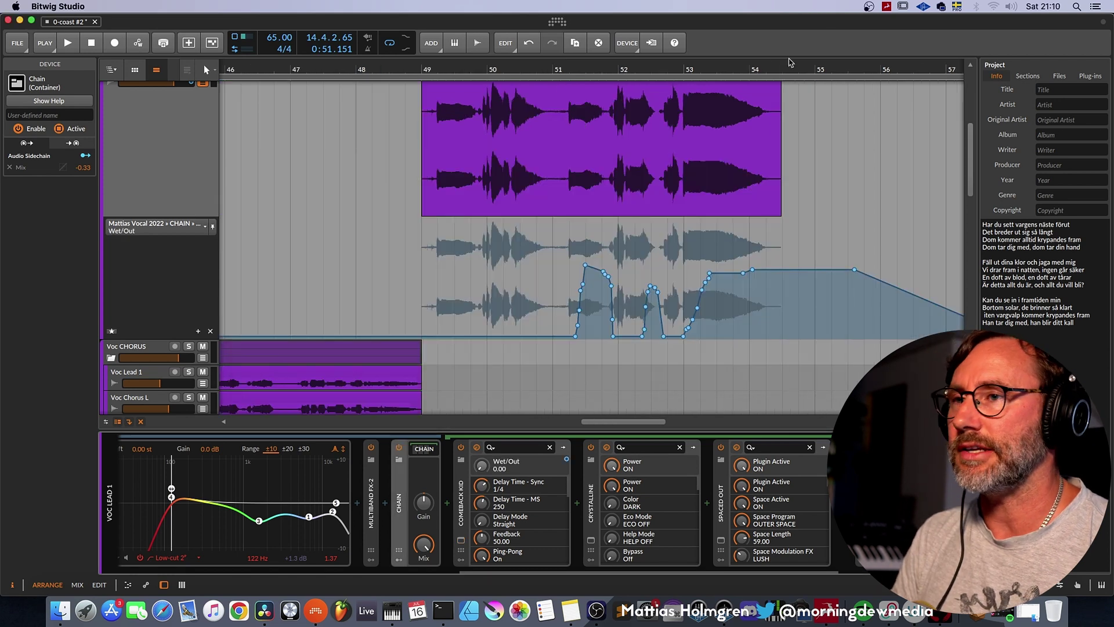
Set the playback start to bar 49, disable Crystalline and Spaced Out, and show Comeback Kid's Wet/Out automation lane.
click(336, 68)
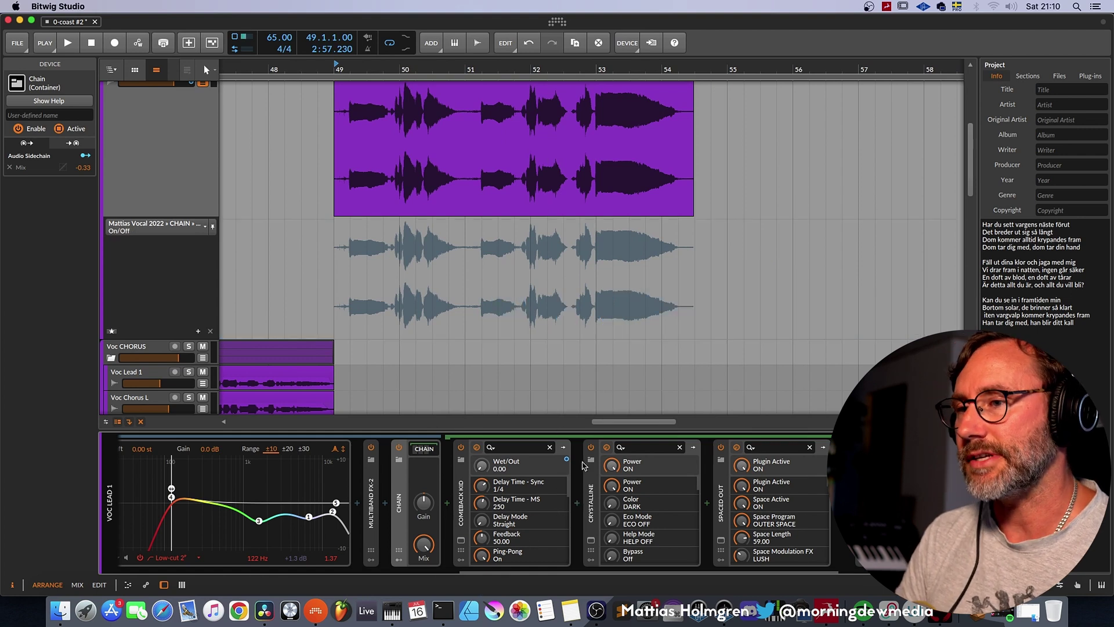
click(590, 447)
click(720, 447)
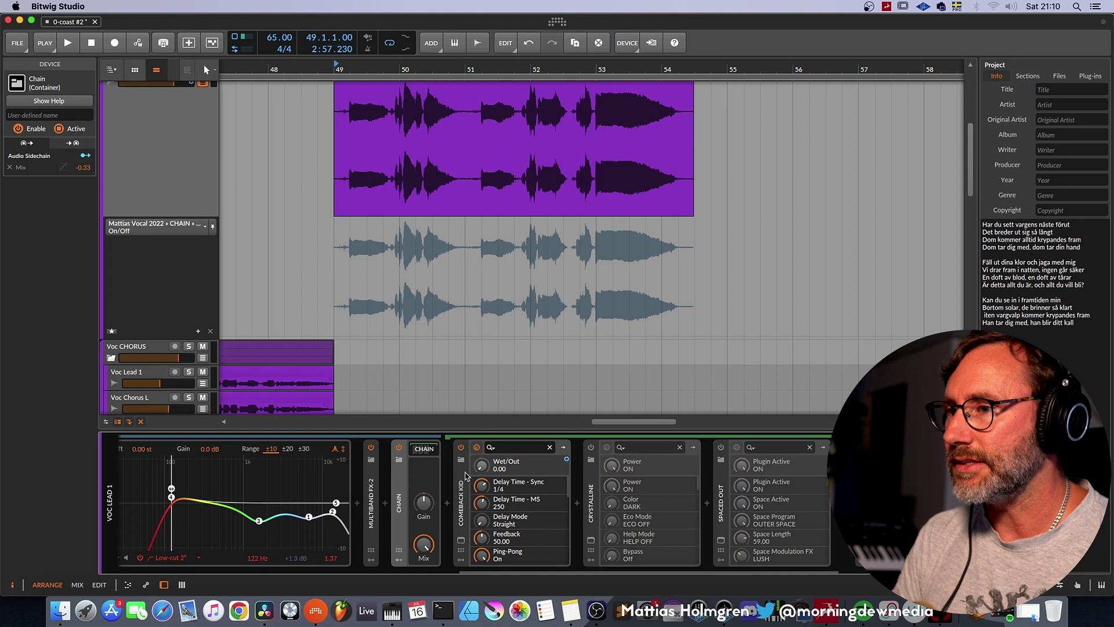
click(481, 464)
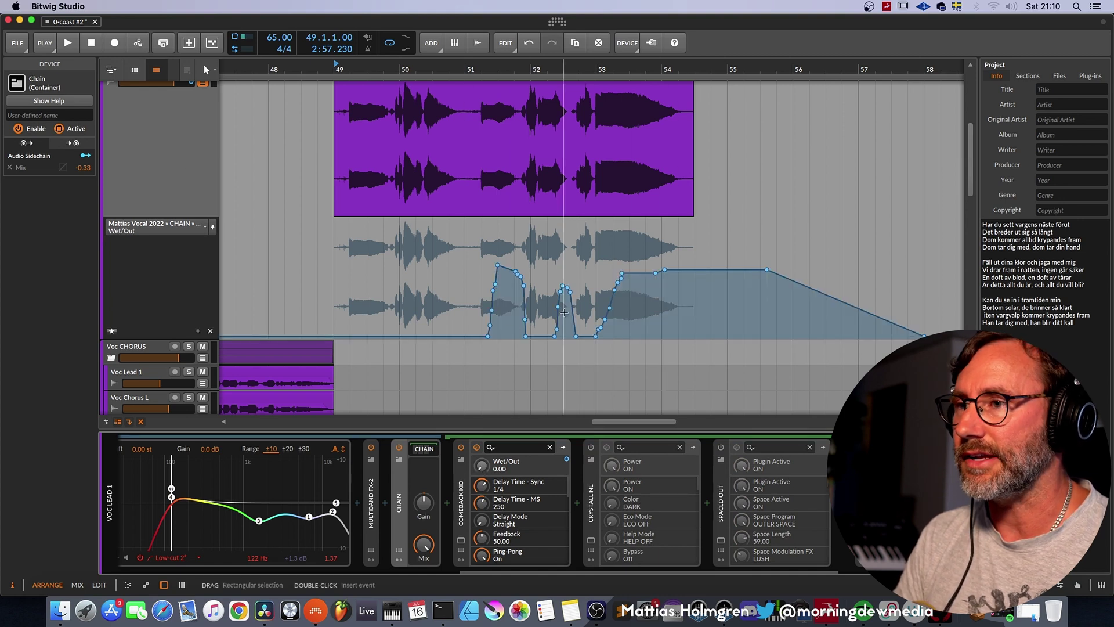
Play the vocal from bar 49 with the Wet/Out automation, open and close Comeback Kid's window during playback, and stop.
key(space)
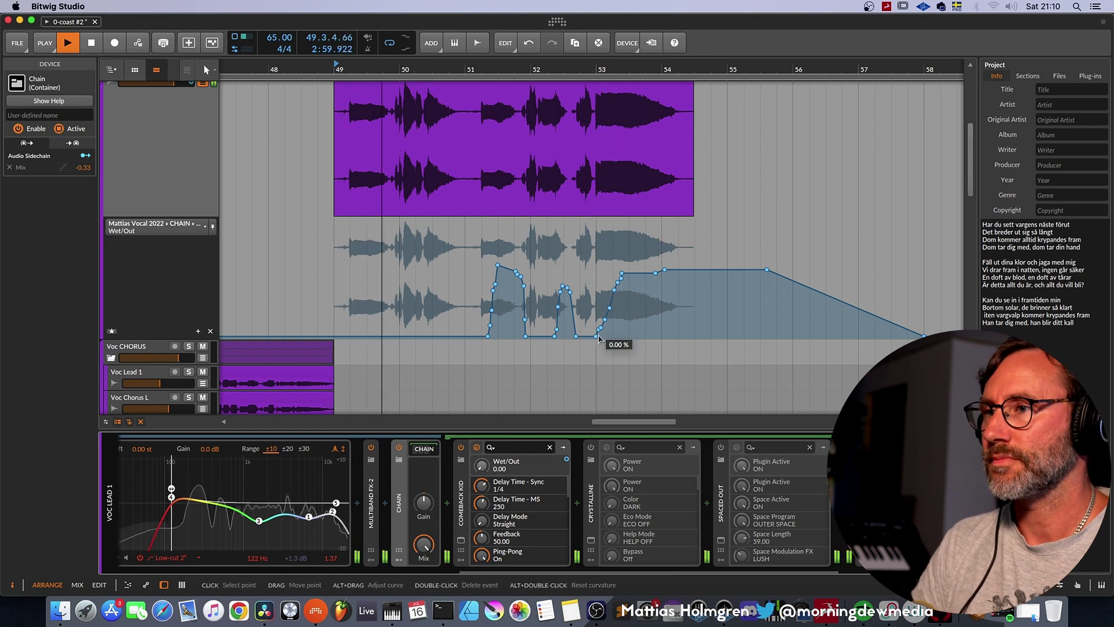
scroll(600, 341, up, 2)
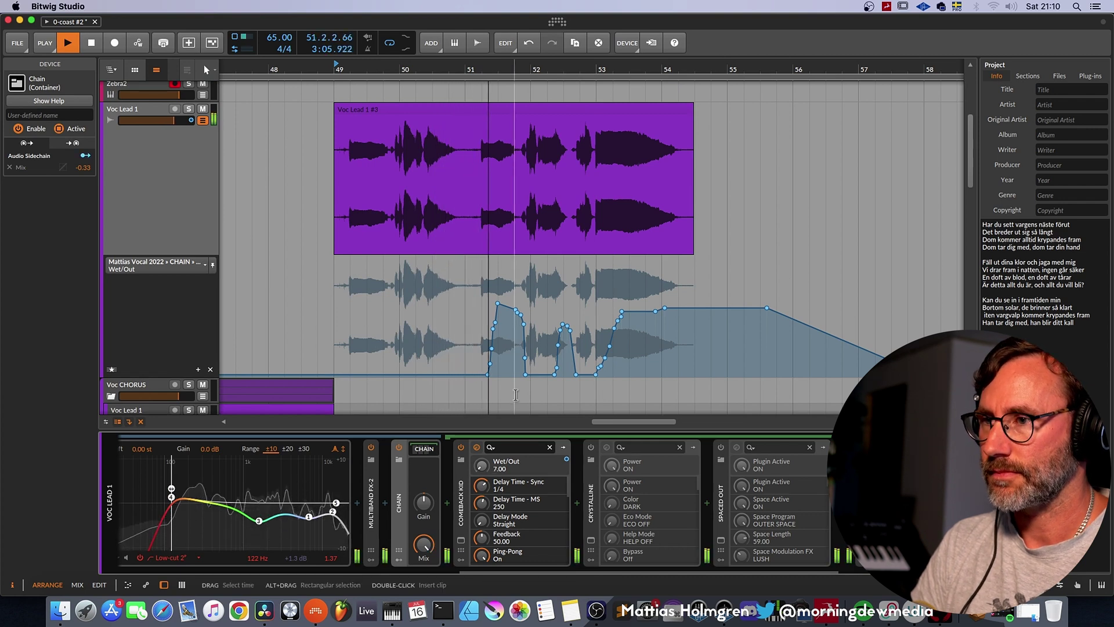
click(461, 541)
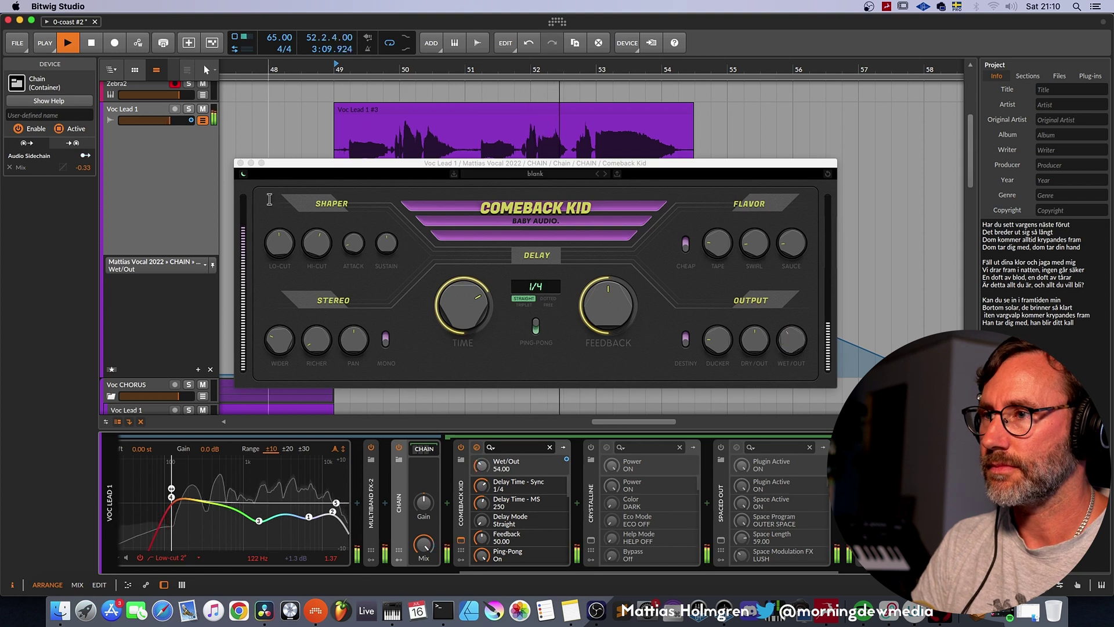
click(241, 163)
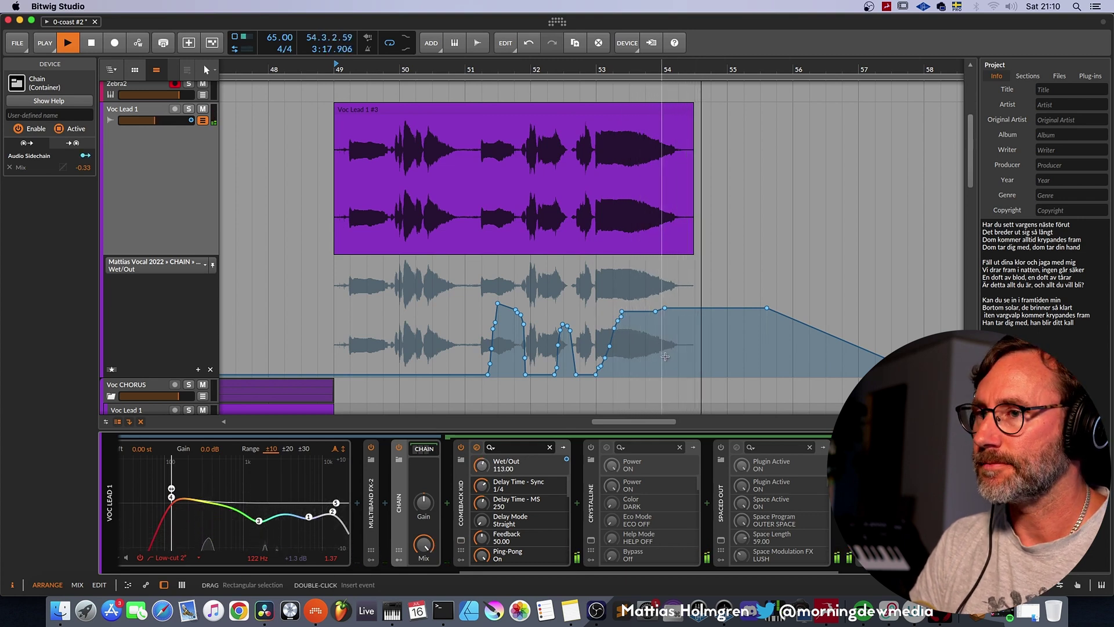
key(space)
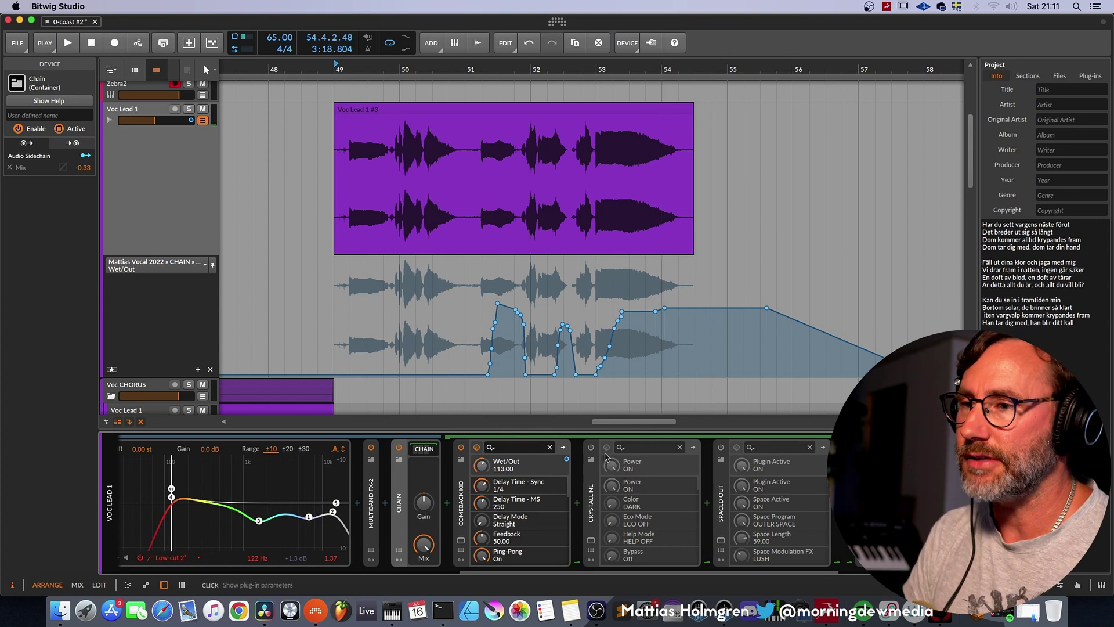
Set the playback start to 51.2, enable the Crystalline reverb, and open its plug-in window.
click(514, 93)
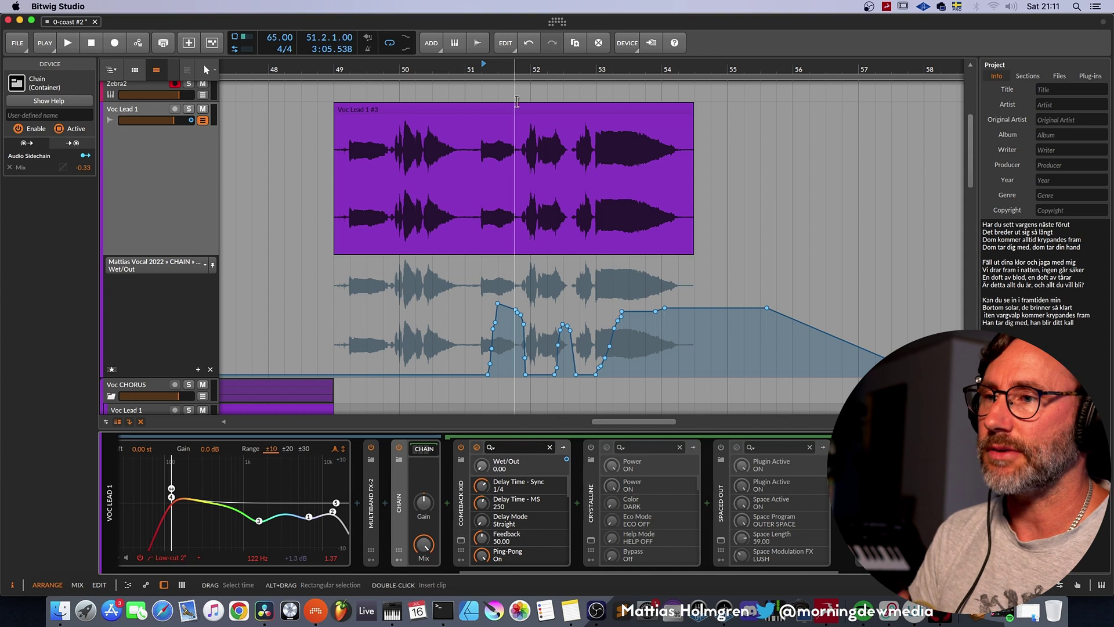
click(599, 548)
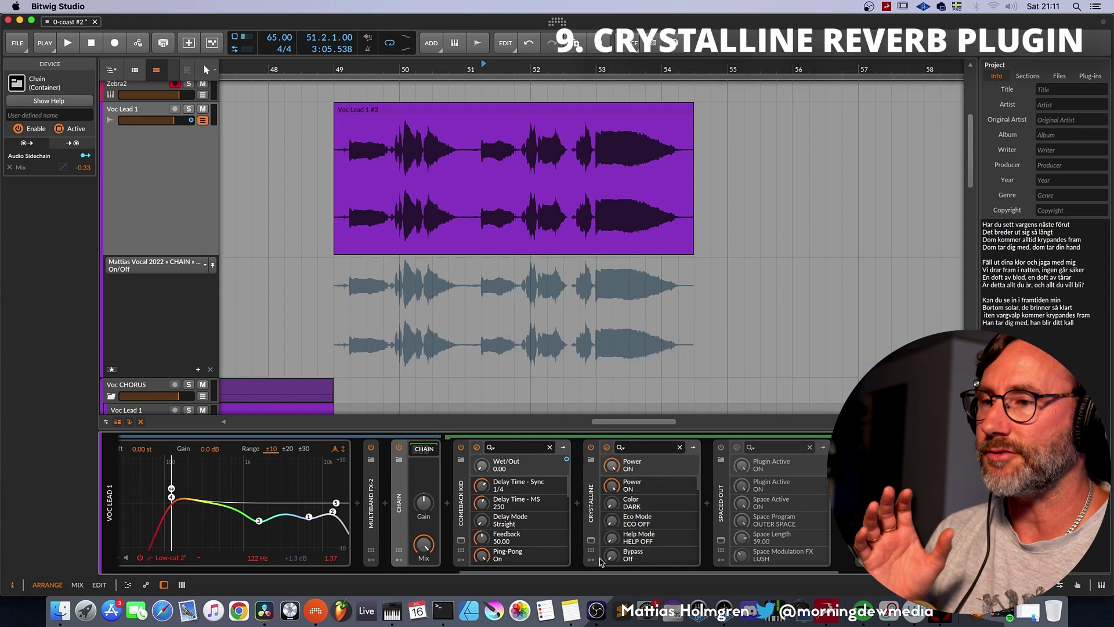
click(590, 539)
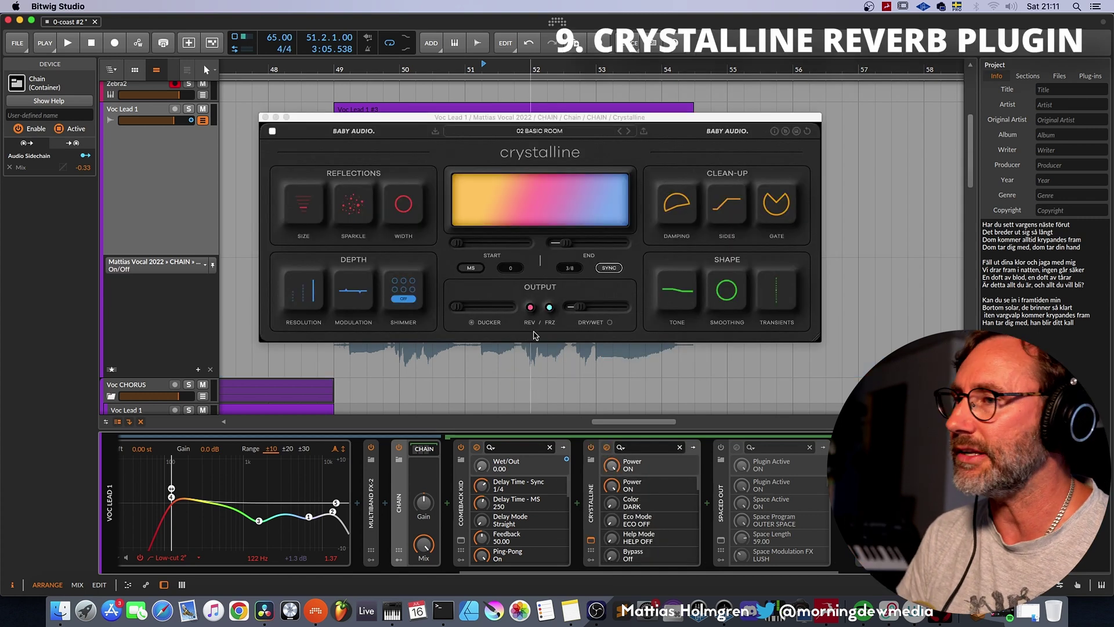
Look over Crystalline's Reflections and Depth sections, and try its Tone and Smoothing controls in the Shape section.
mouse_move(359, 207)
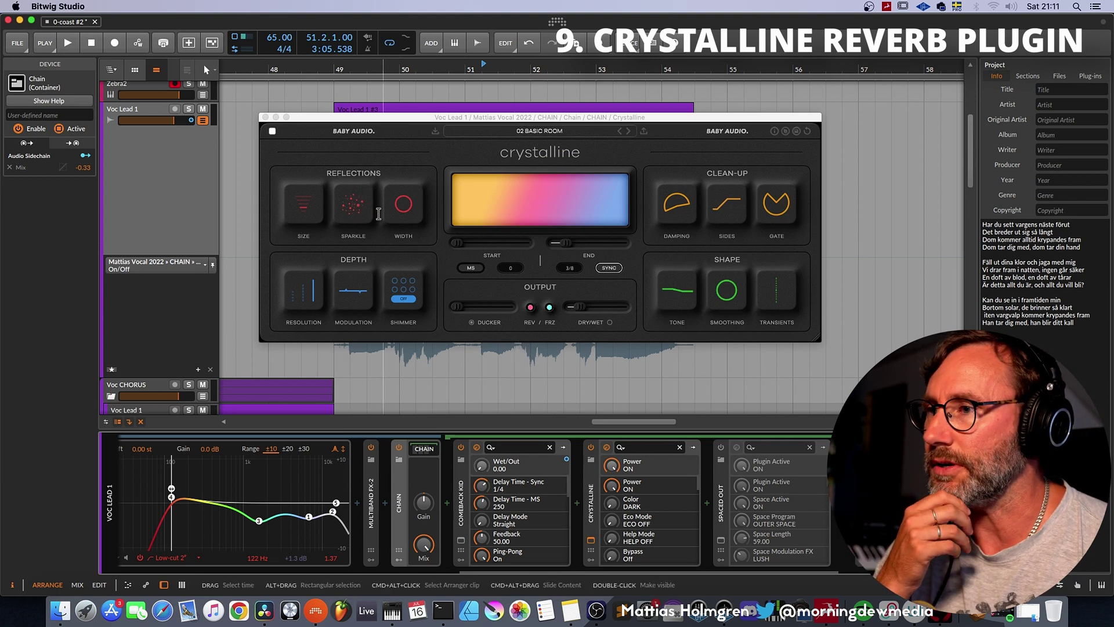
mouse_move(413, 296)
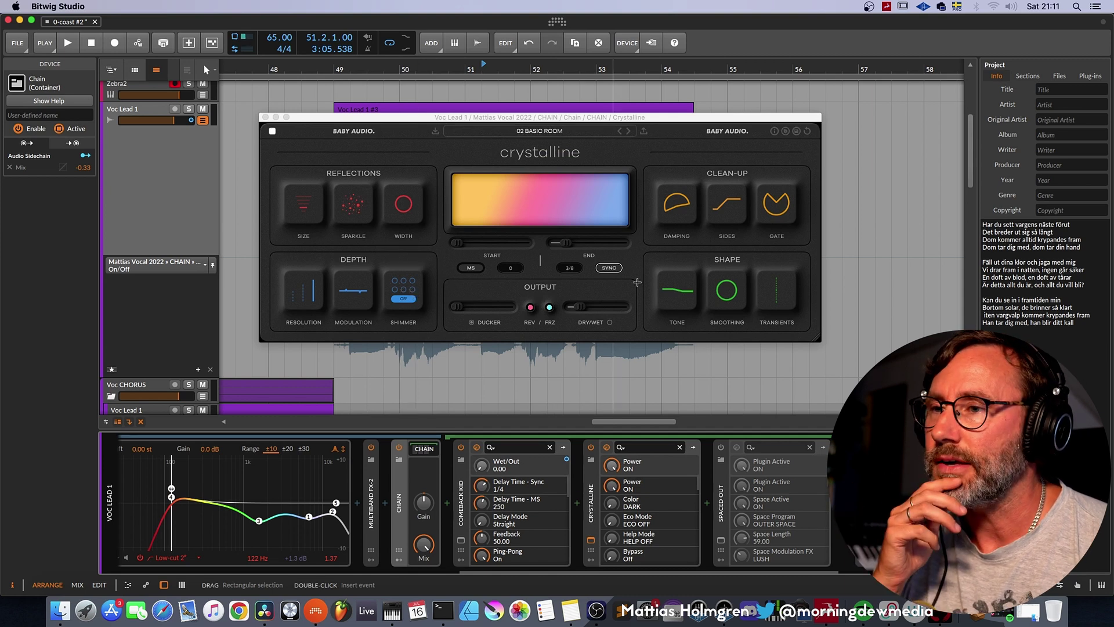
click(689, 286)
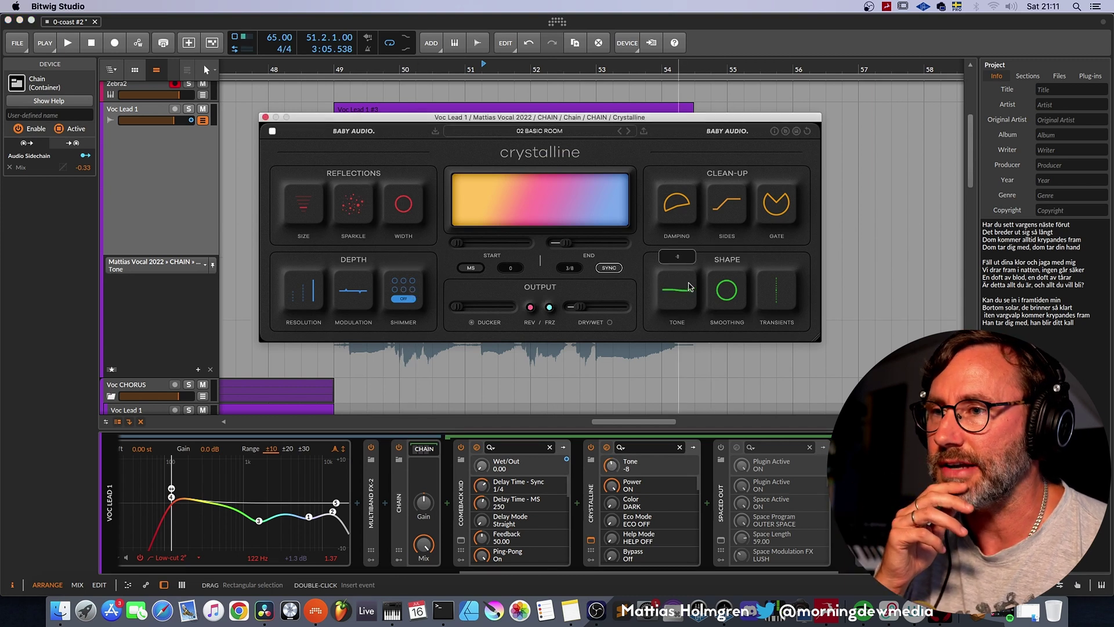
mouse_move(731, 300)
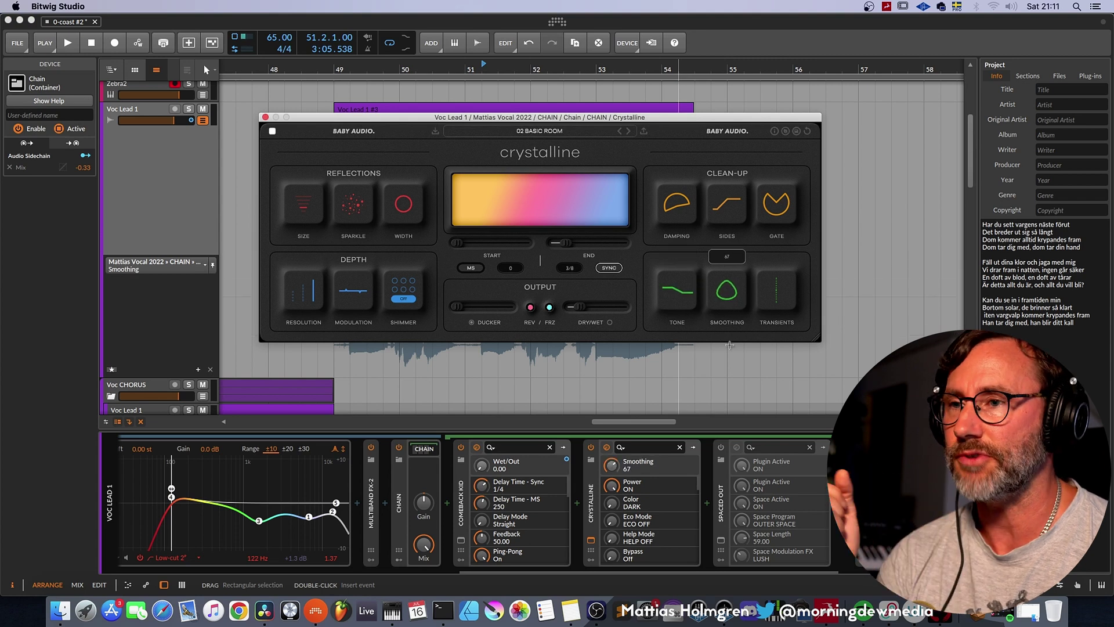
Switch Crystalline's color theme to light and back to dark, and close its window.
click(272, 131)
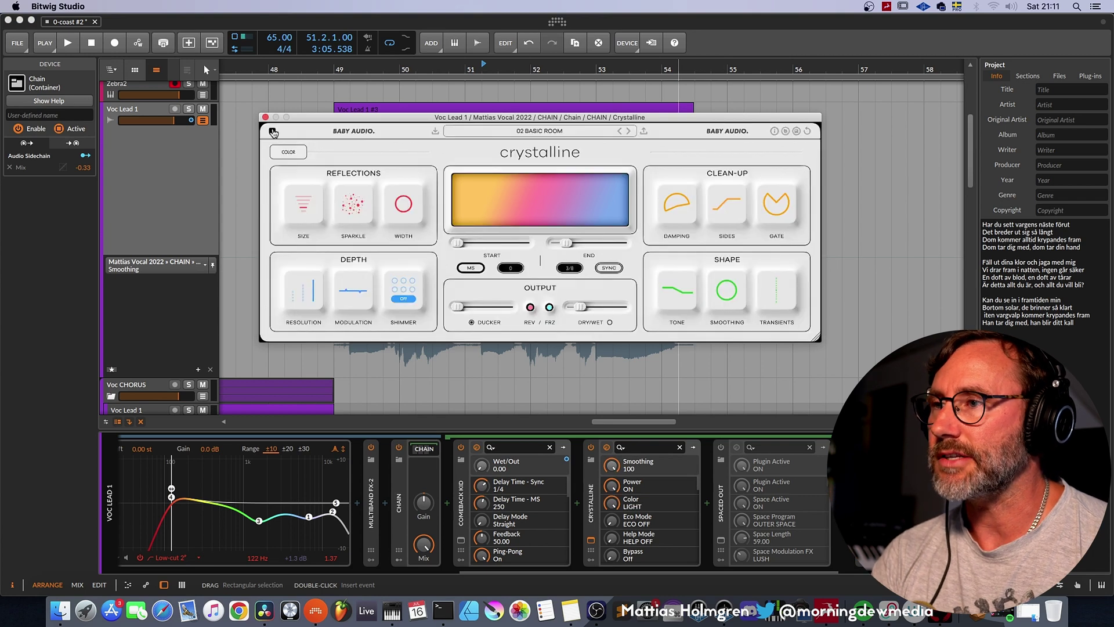
click(273, 132)
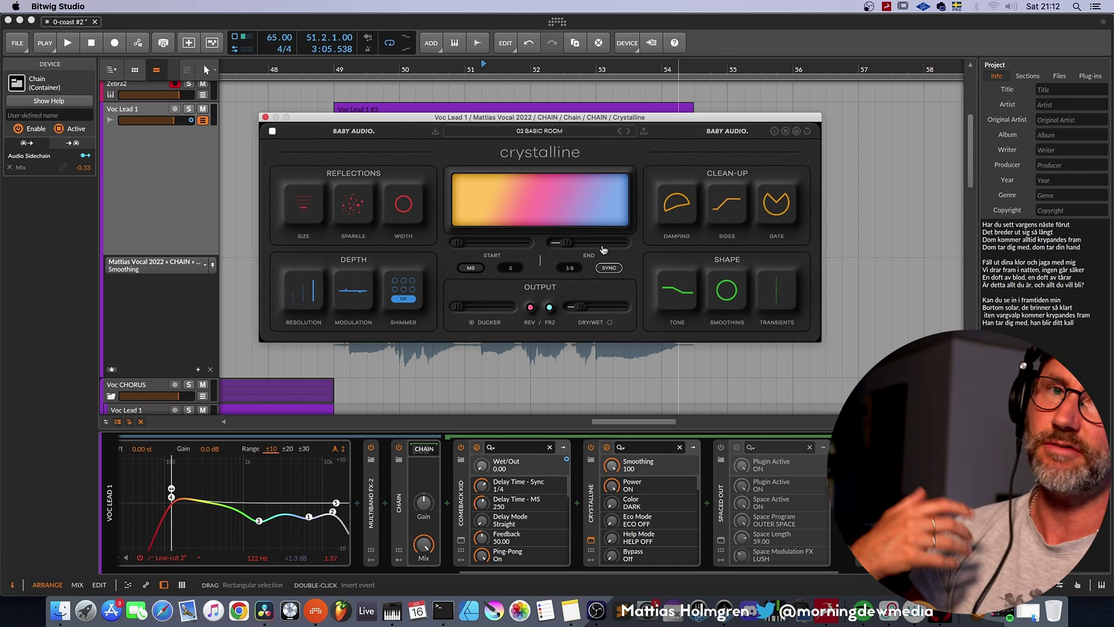
click(264, 118)
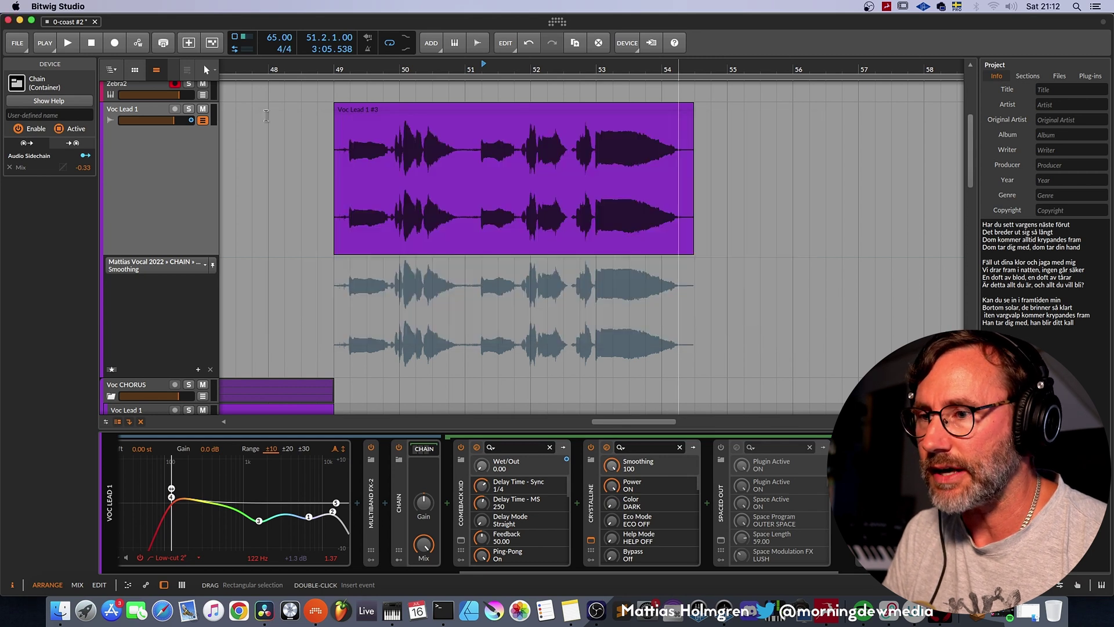
Play the vocal from bar 9 while bypassing and re-enabling Crystalline, stop playback, and examine the reverb's Dry/Wet setting.
drag(325, 72, 133, 186)
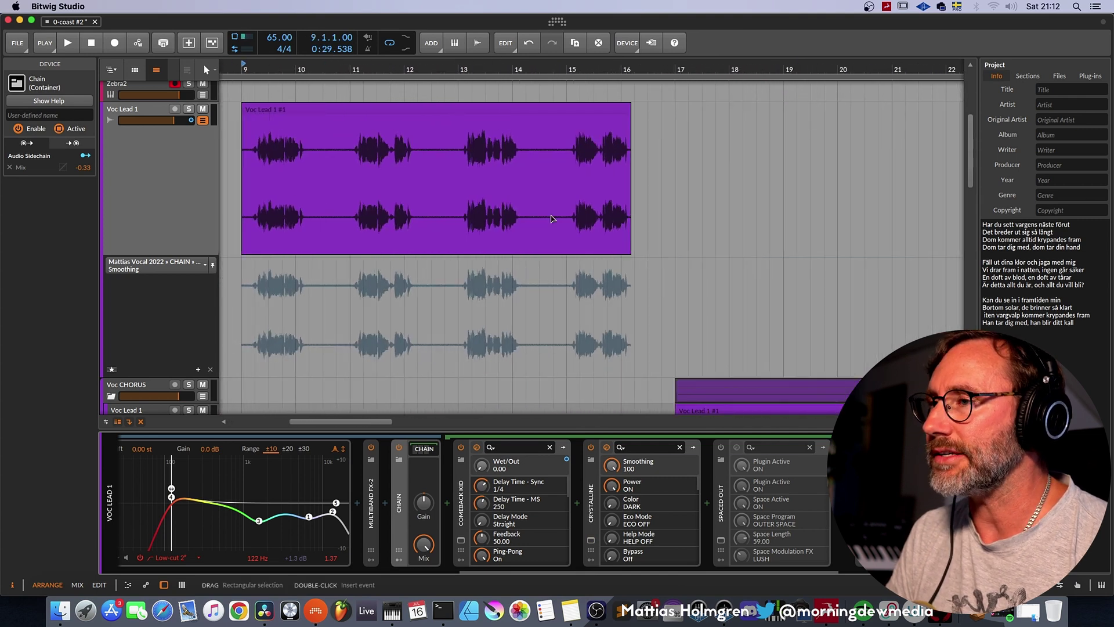
key(space)
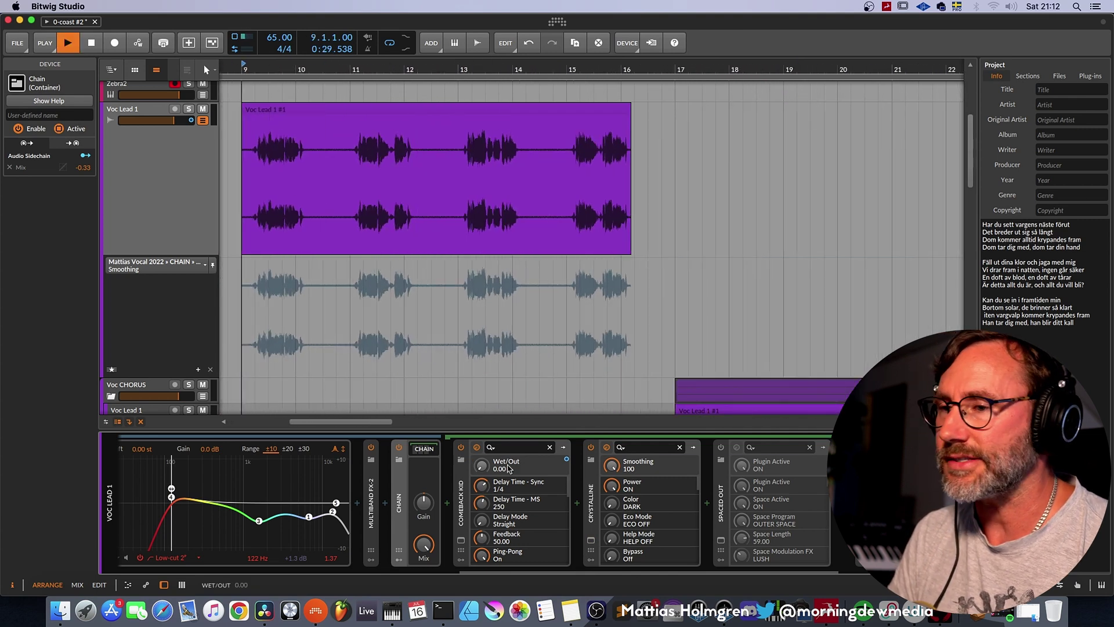
click(590, 449)
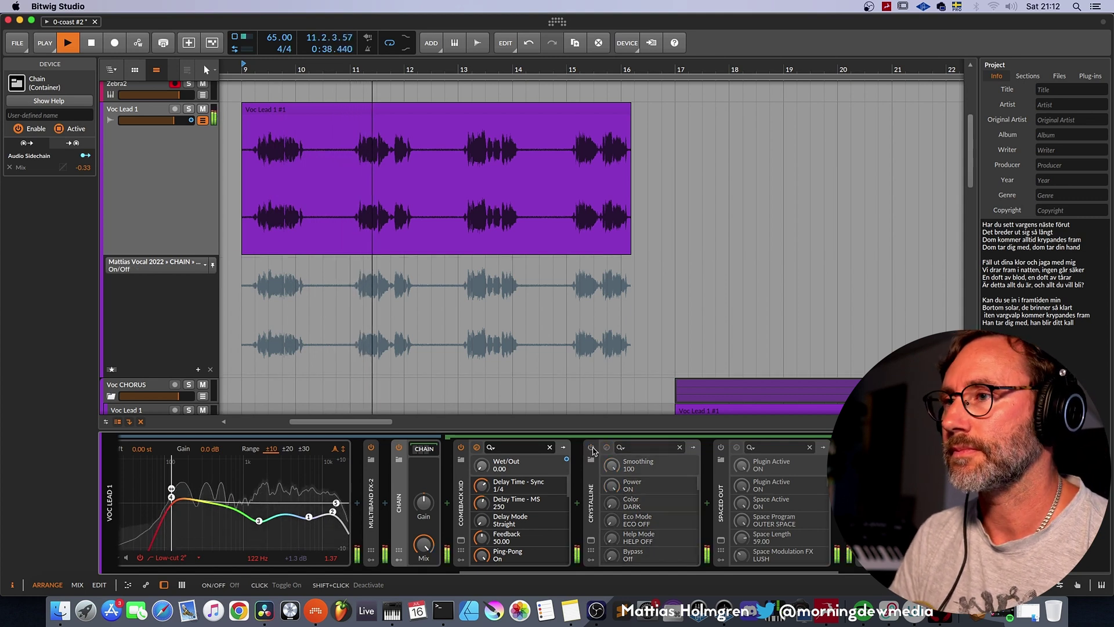
click(591, 449)
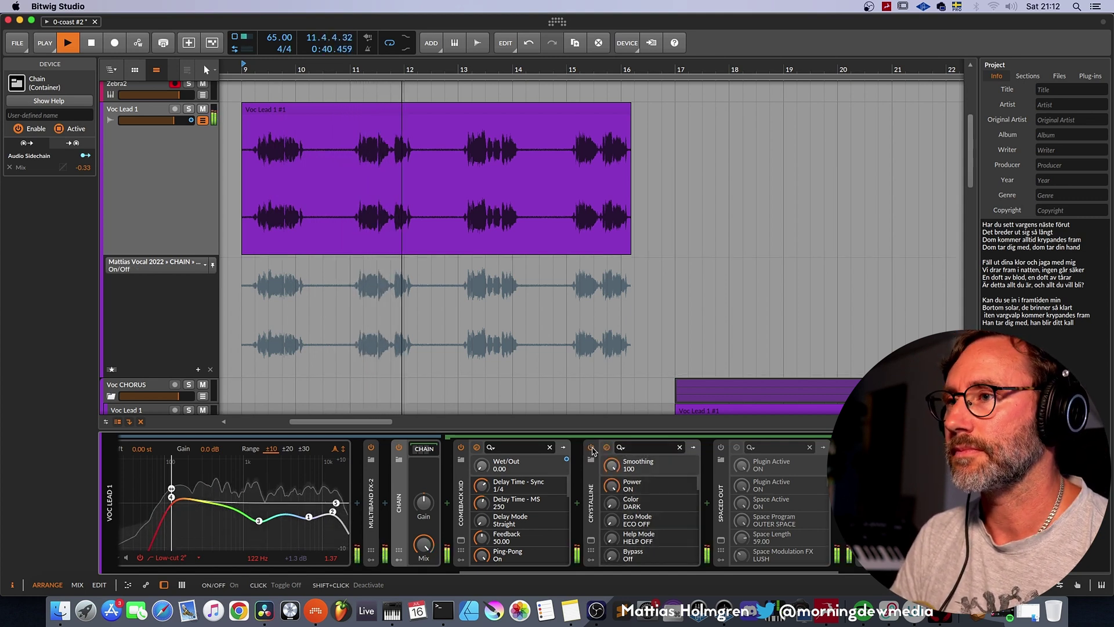
key(space)
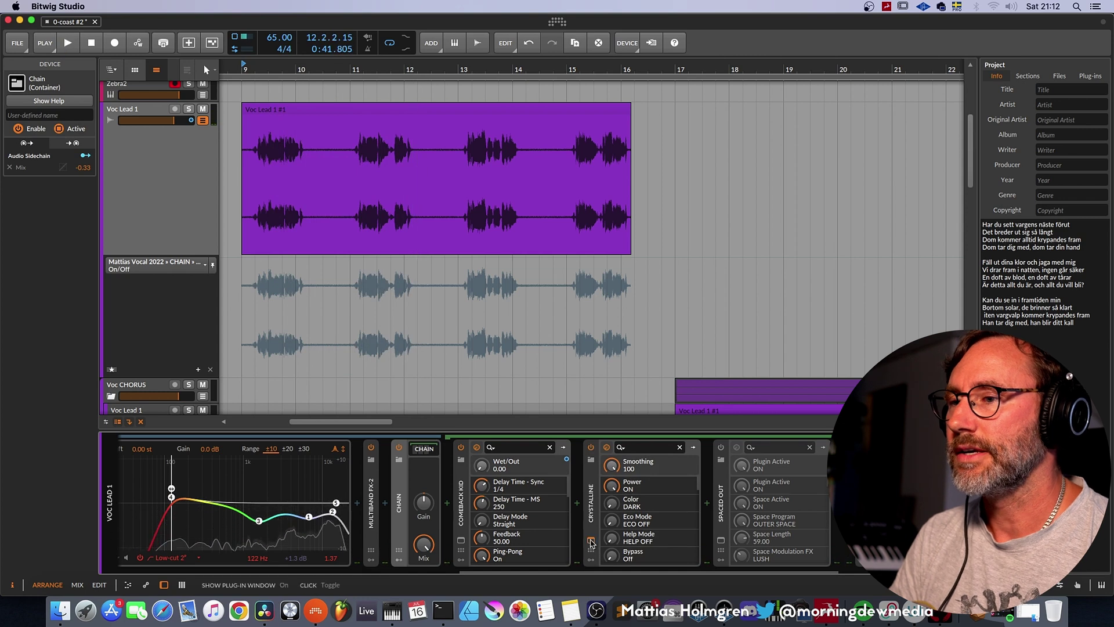
click(590, 540)
mouse_move(579, 307)
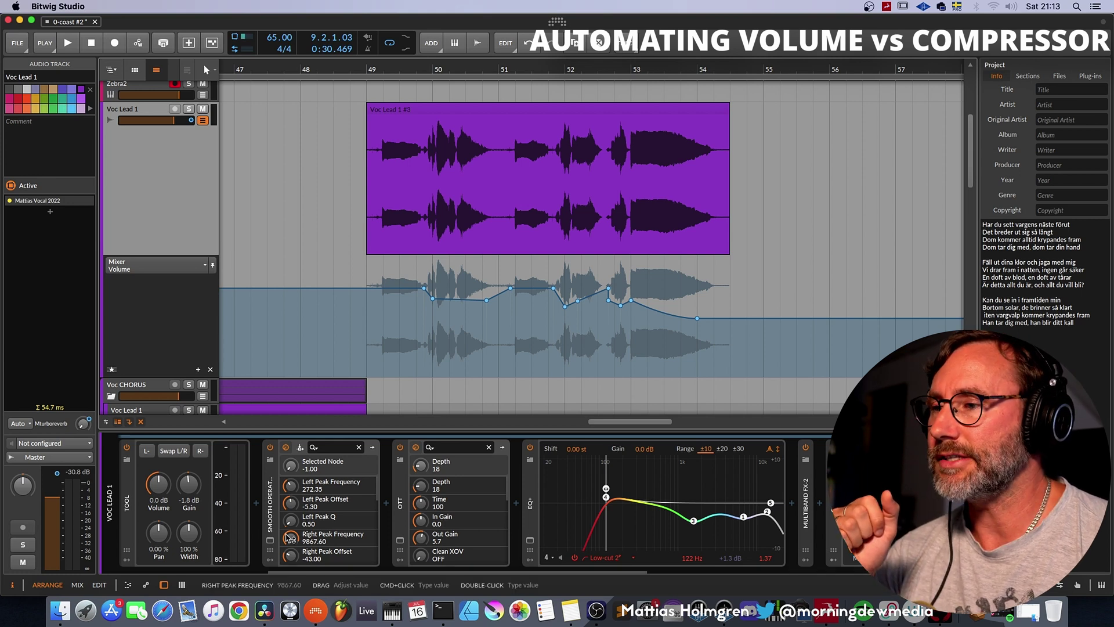
Open and close the OTT compressor window, and examine Voc Lead 1's mixer volume automation between bars 49 and 54.
click(399, 542)
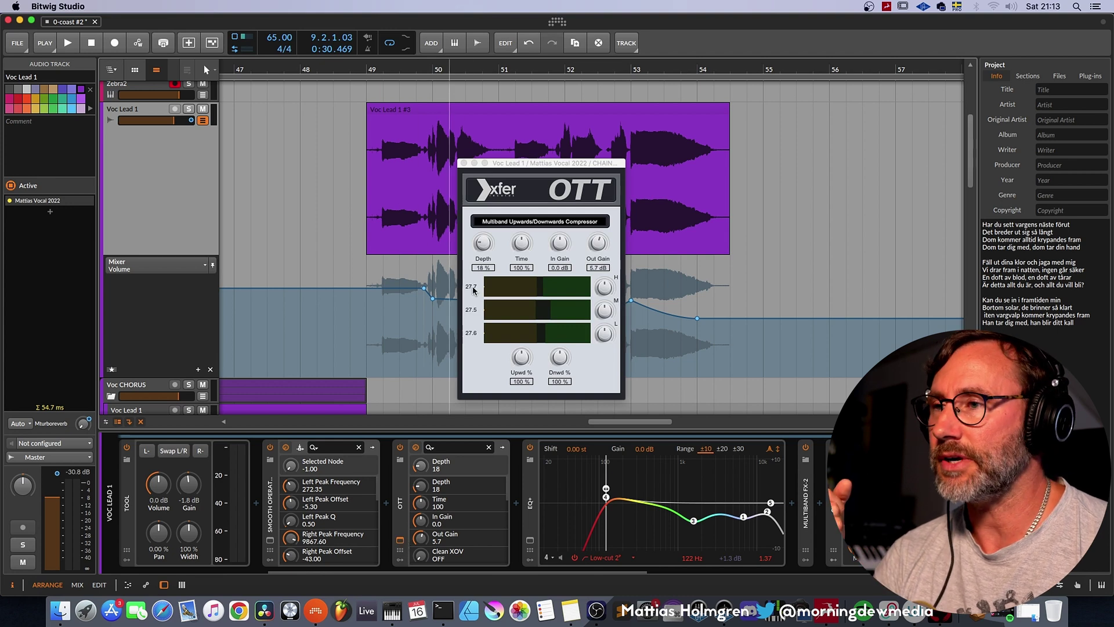
click(465, 163)
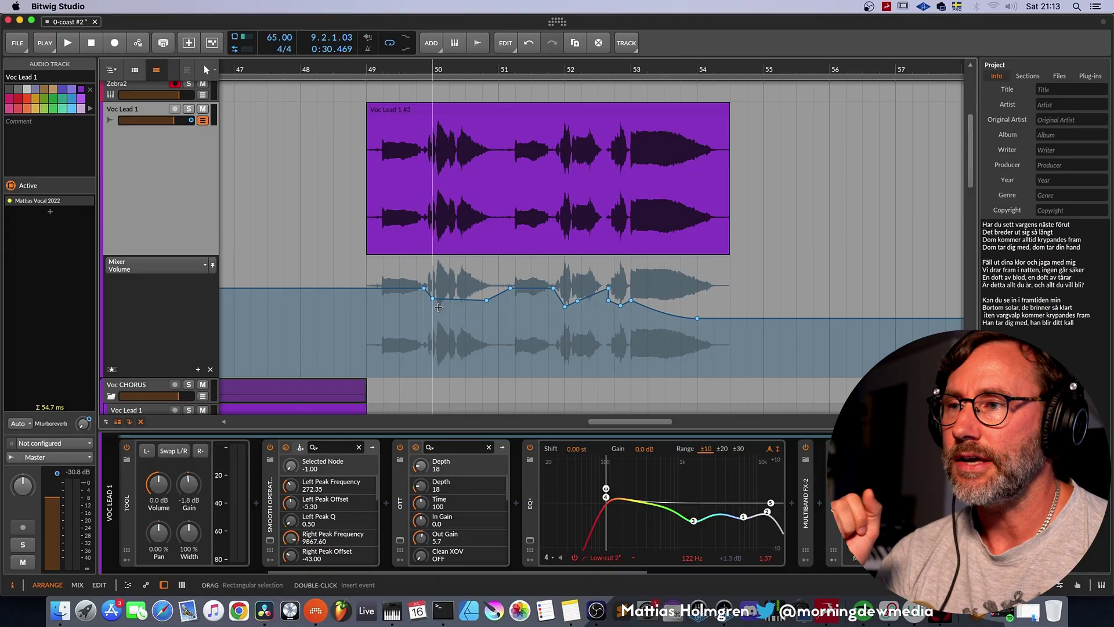
click(534, 304)
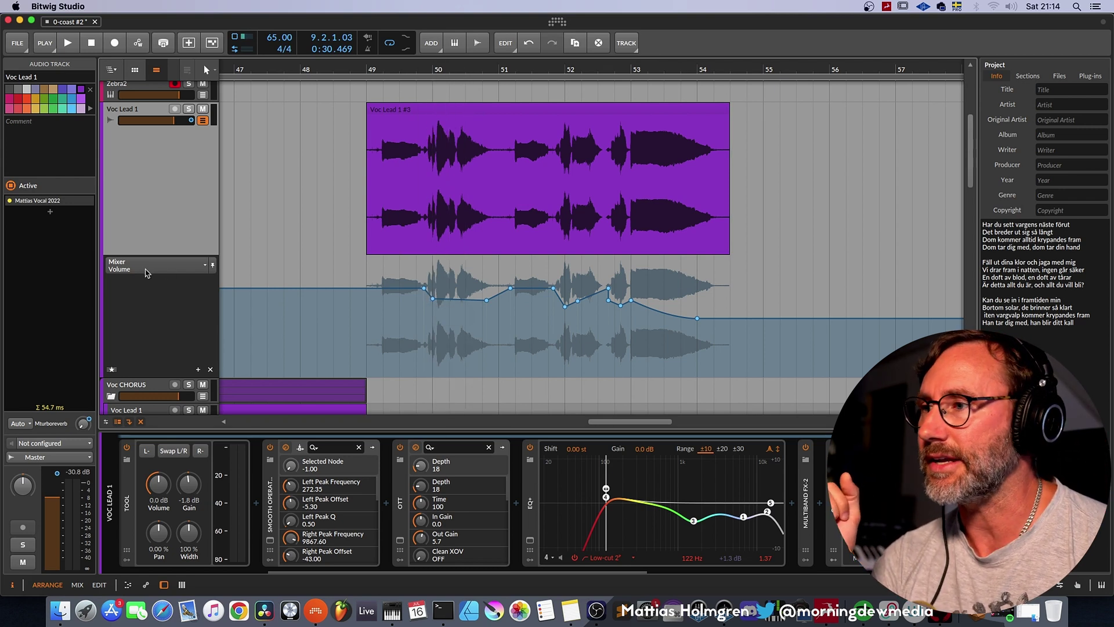
click(127, 274)
click(136, 313)
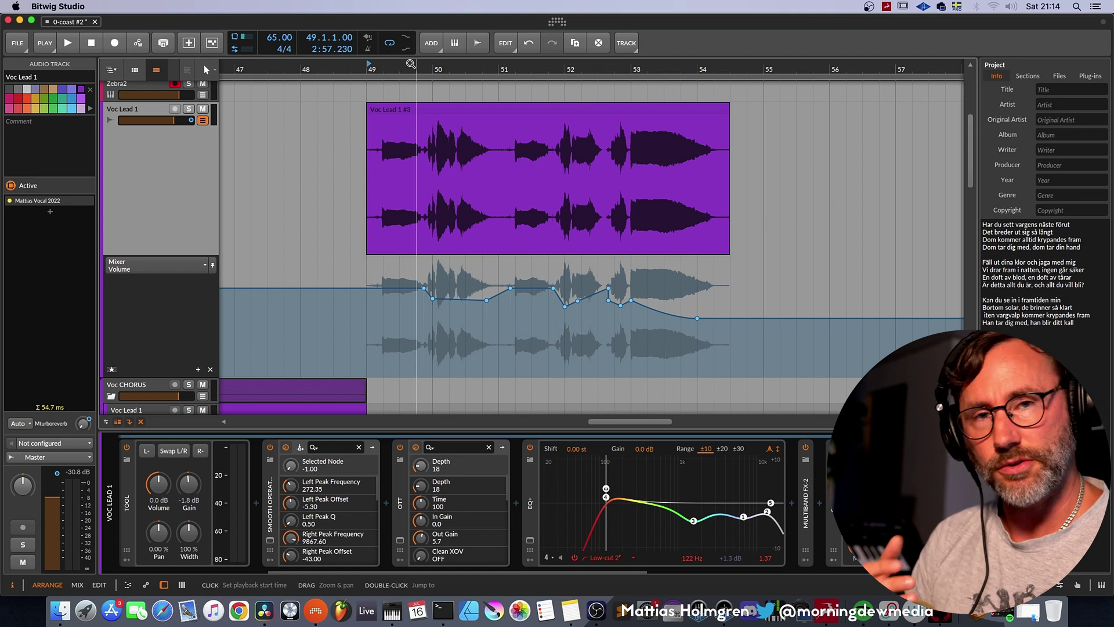
Bring bars 49 to 54 into close view, play the automated vocal from bar 49, and stop playback.
drag(459, 69, 459, 87)
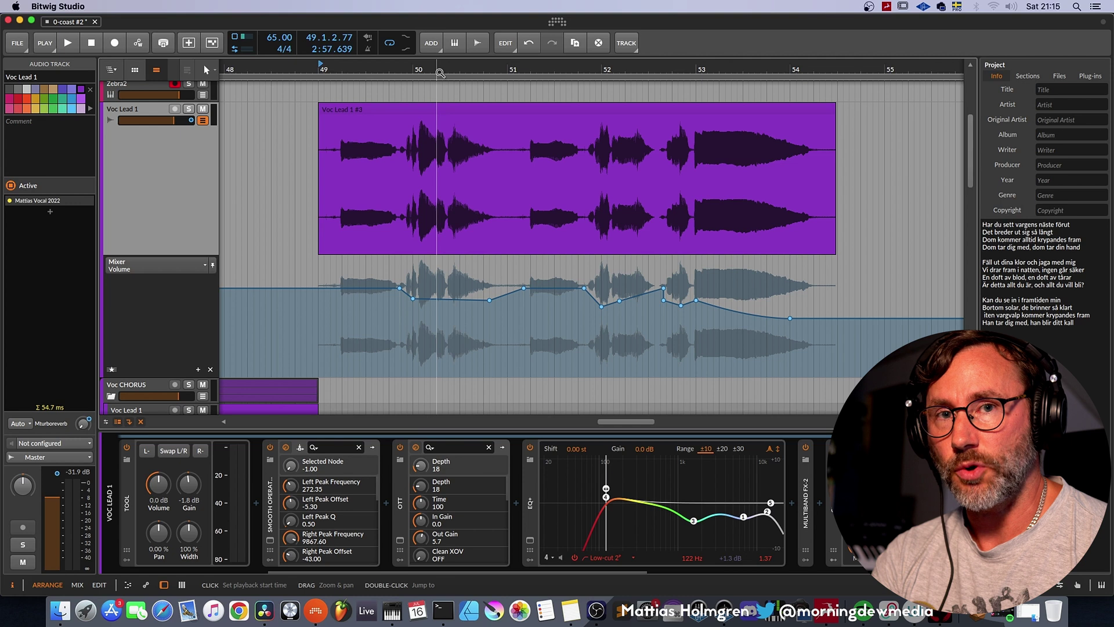
drag(454, 71, 419, 81)
key(space)
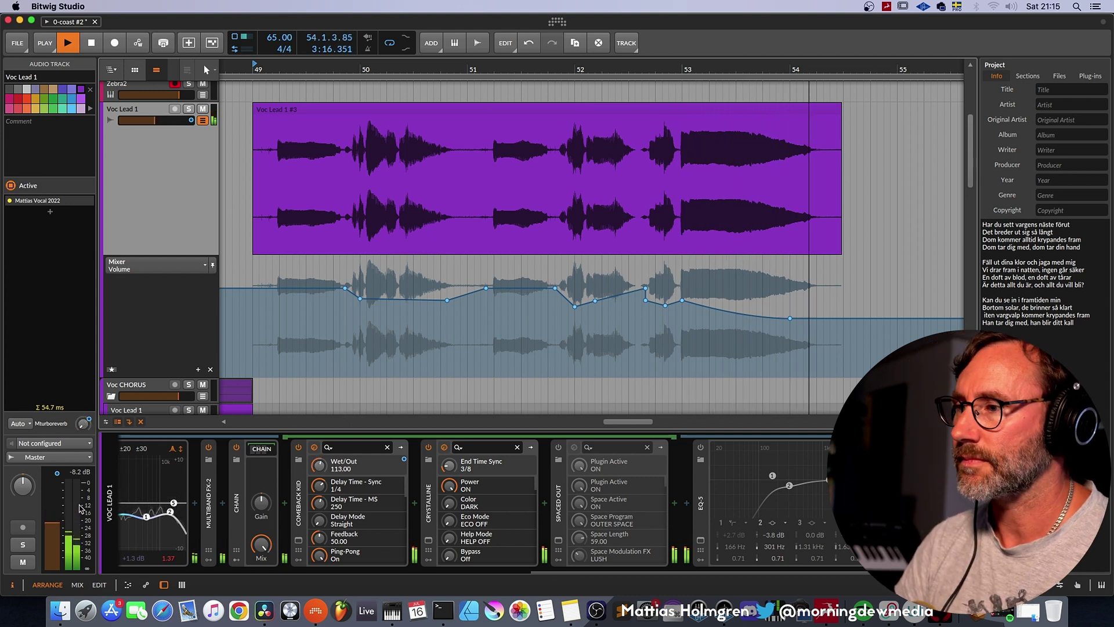
key(space)
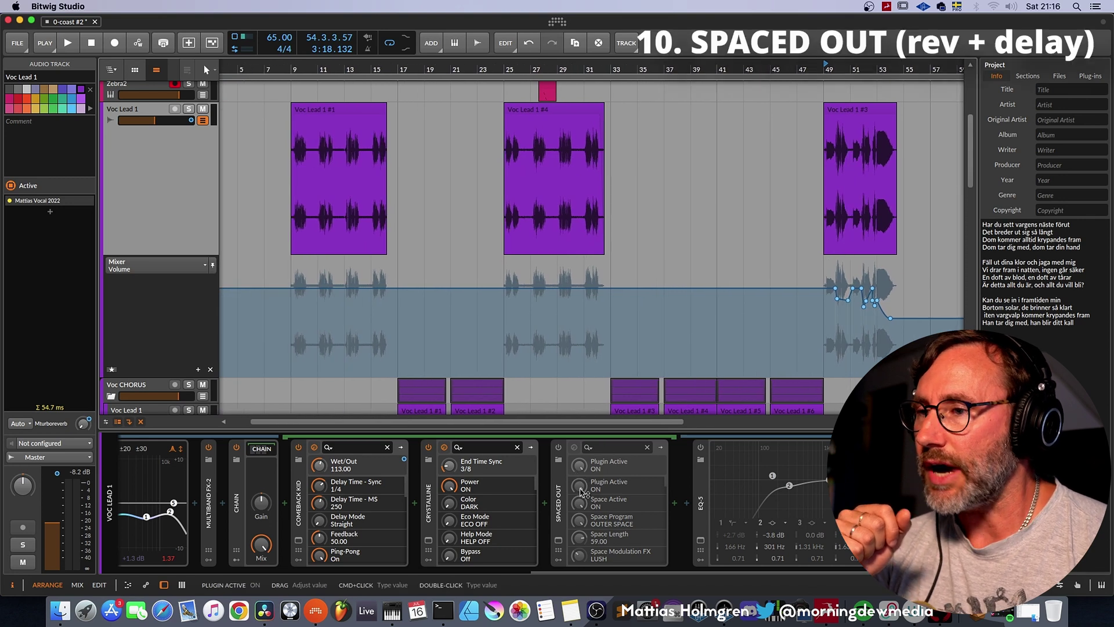
Open and close the Spaced Out window on Voc Lead 1, and examine its Dry/Wet automation between bars 49 and 54.
click(558, 541)
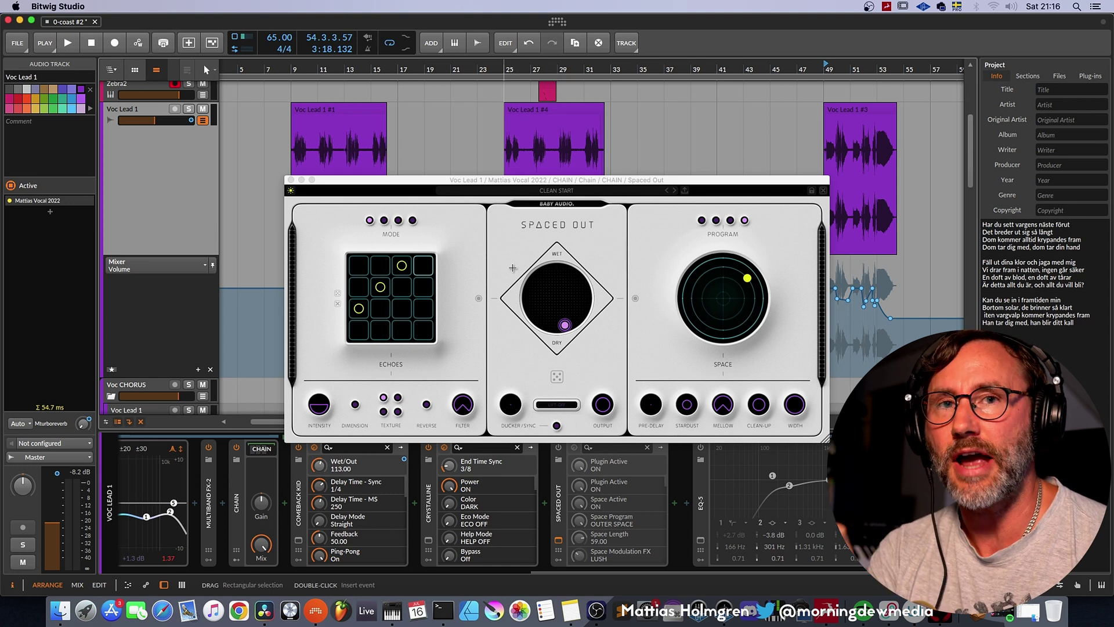
click(291, 180)
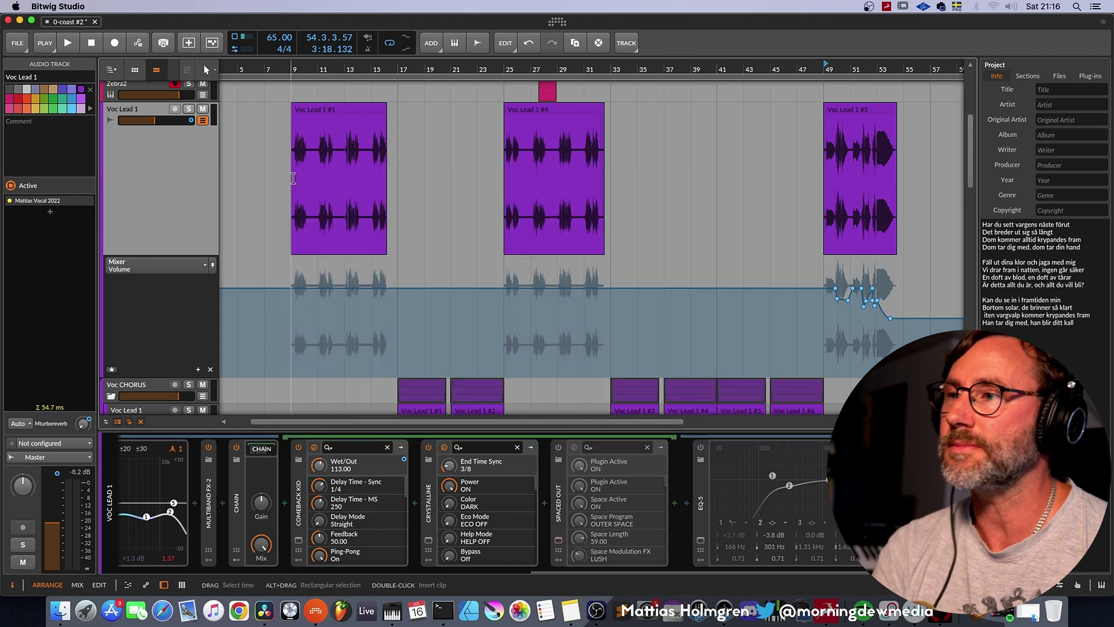
drag(523, 63, 595, 360)
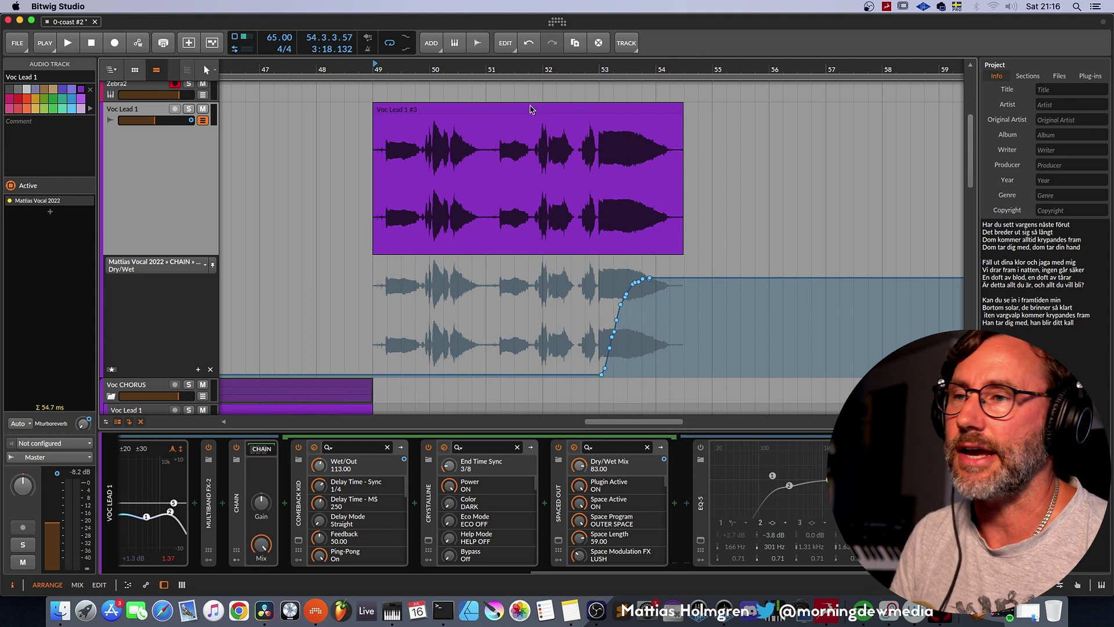
Play Voc Lead 1 from bar 52.3, watch Spaced Out's mix in its window, toggle the track's solo, and stop playback.
click(572, 69)
key(space)
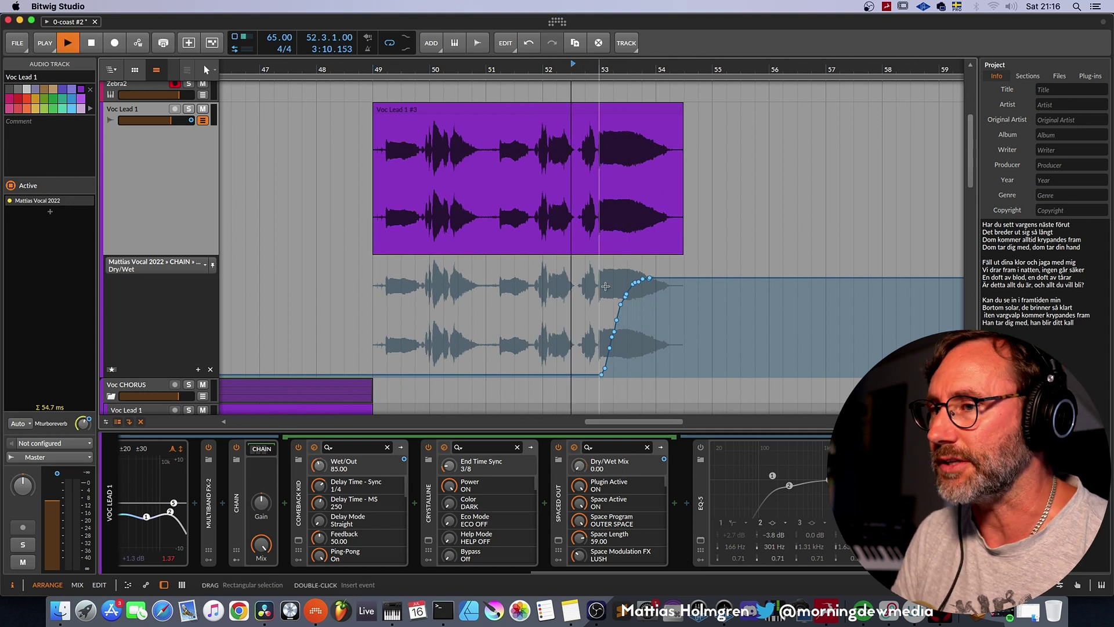
click(559, 541)
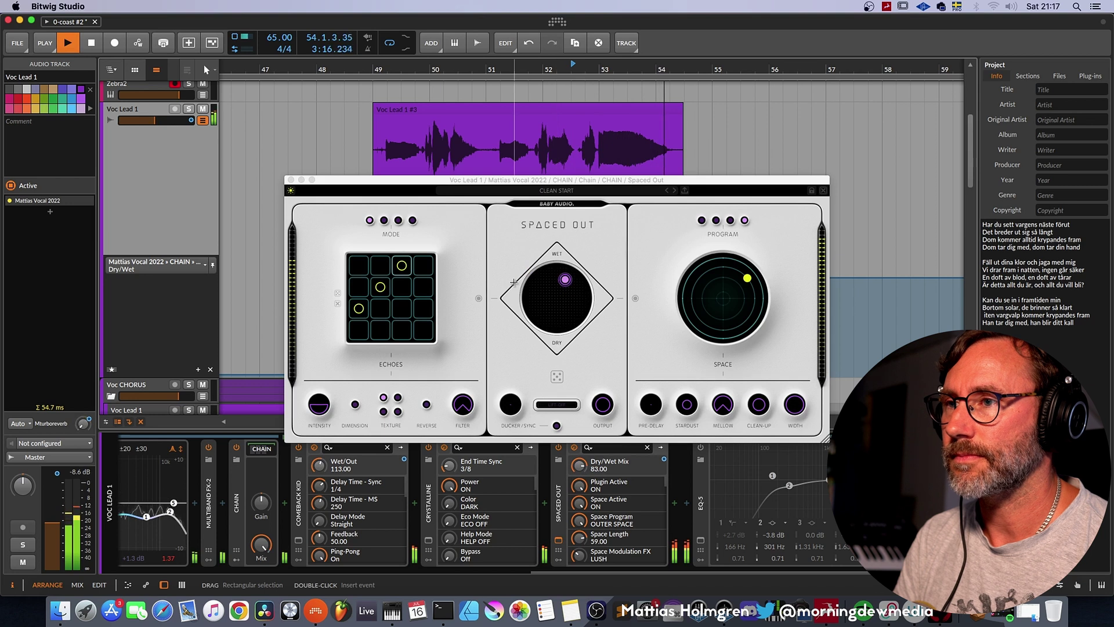
click(291, 180)
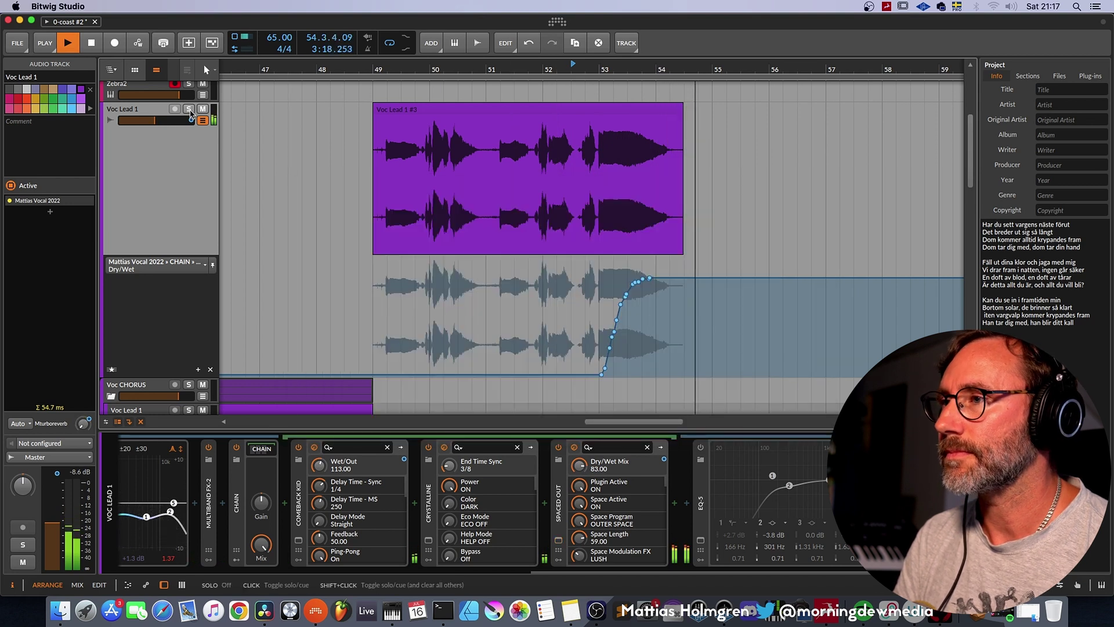
click(189, 109)
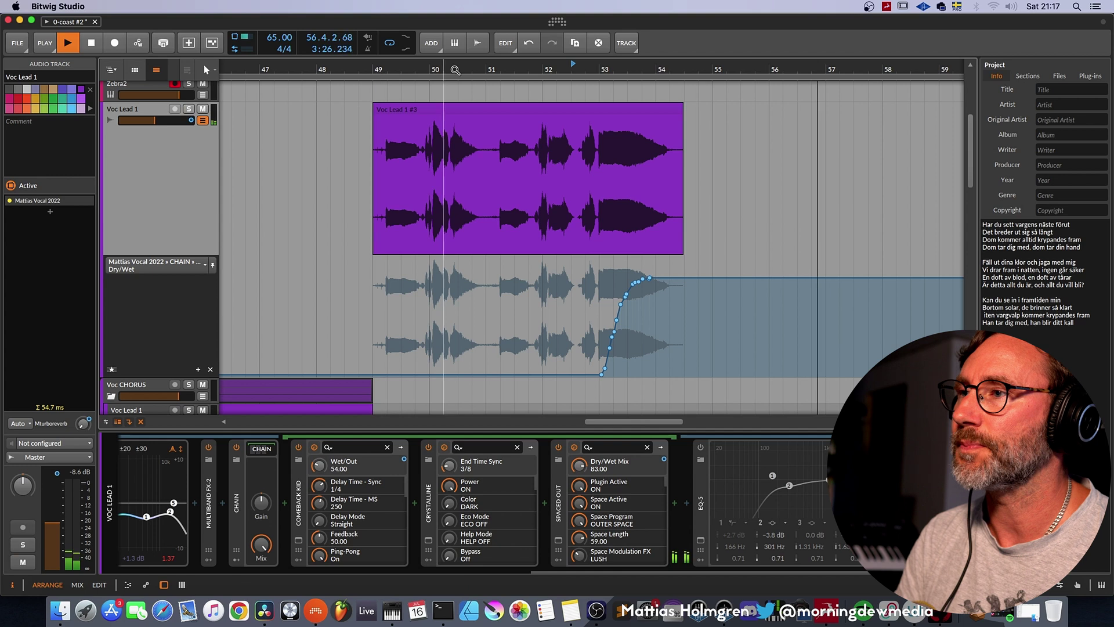
drag(455, 69, 455, 58)
key(space)
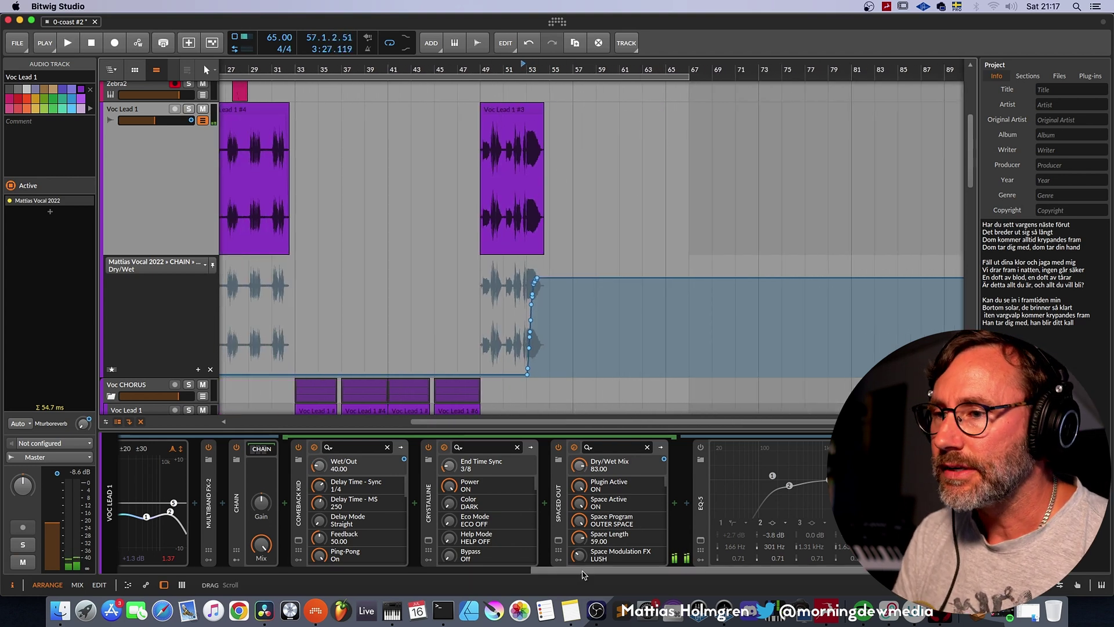
Enable the EQ-5 that follows Spaced Out in the chain, and examine its low-frequency curve.
scroll(615, 575, right, 3)
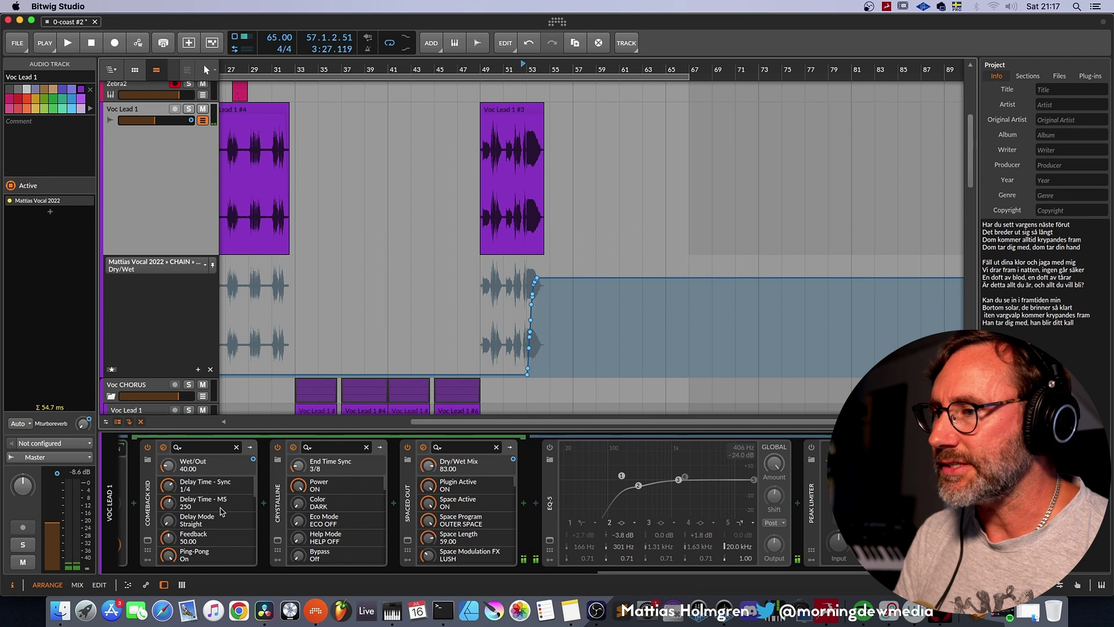
click(550, 449)
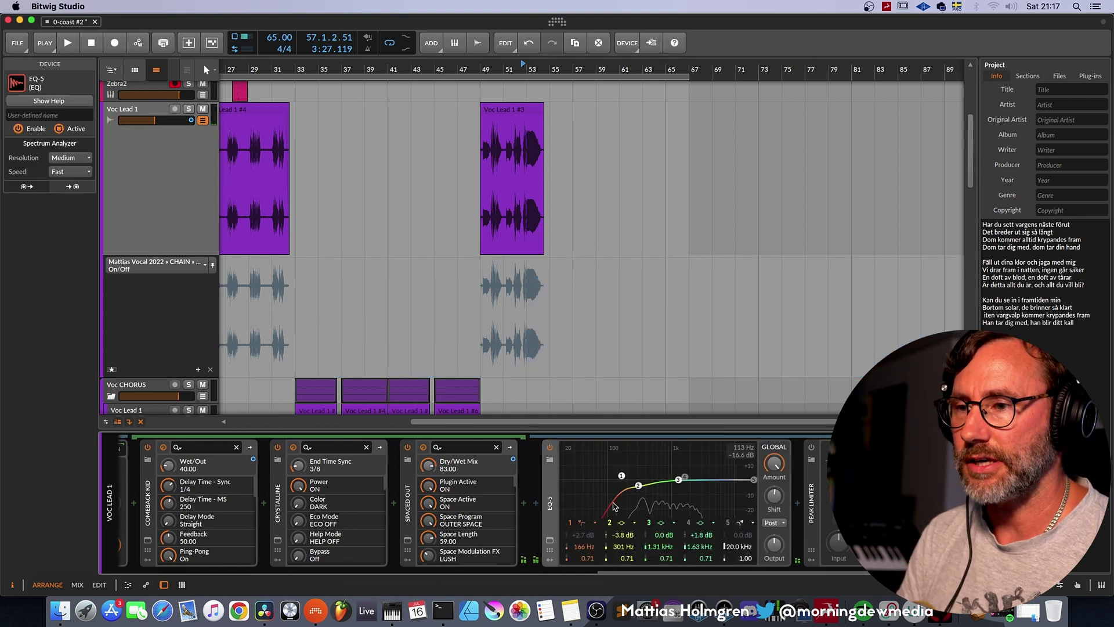
drag(641, 491, 639, 487)
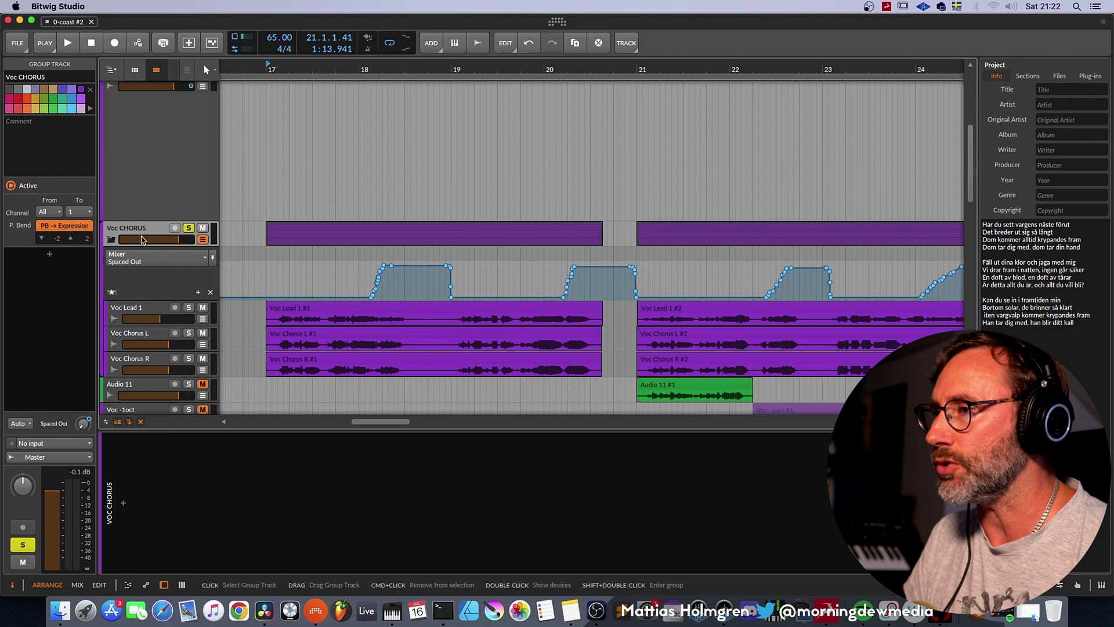
Open Spaced Out from its effect track in the mixer, switch its theme to light, and return to the arrangement.
key(alt+2)
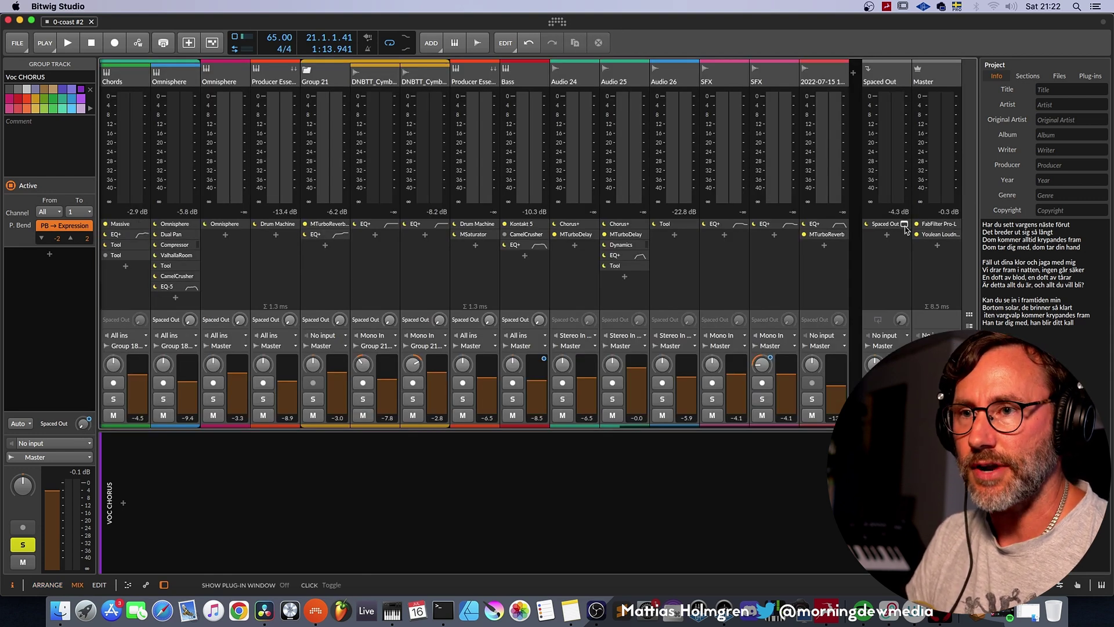
click(904, 225)
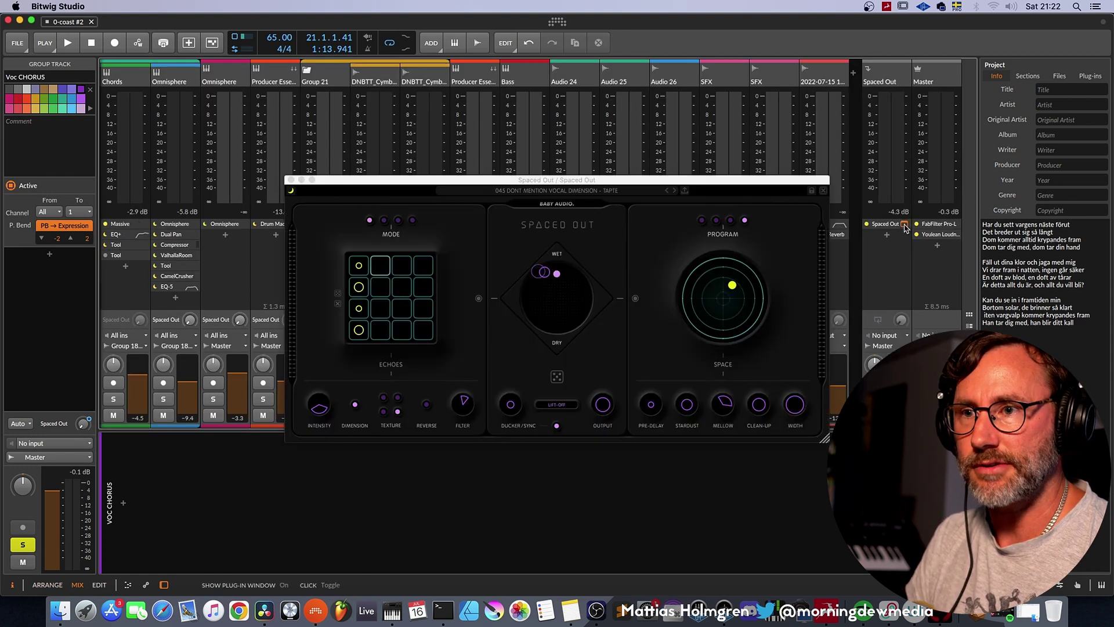
click(292, 193)
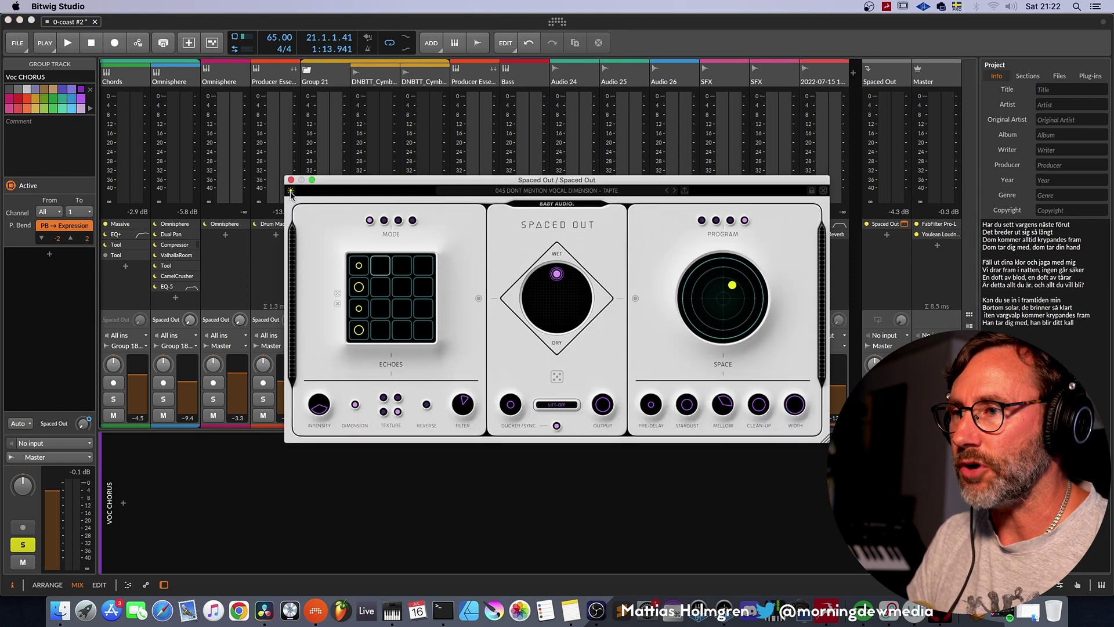
key(alt+1)
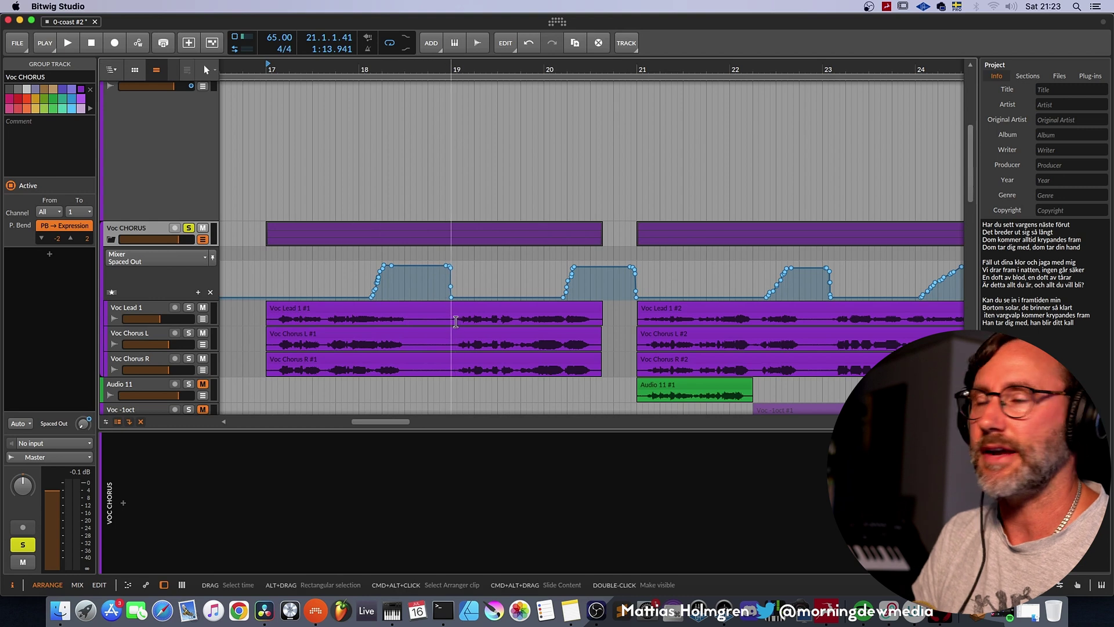
Play the soloed Voc CHORUS group from bar 17, follow its Spaced Out send automation to bar 25, and stop playback.
key(space)
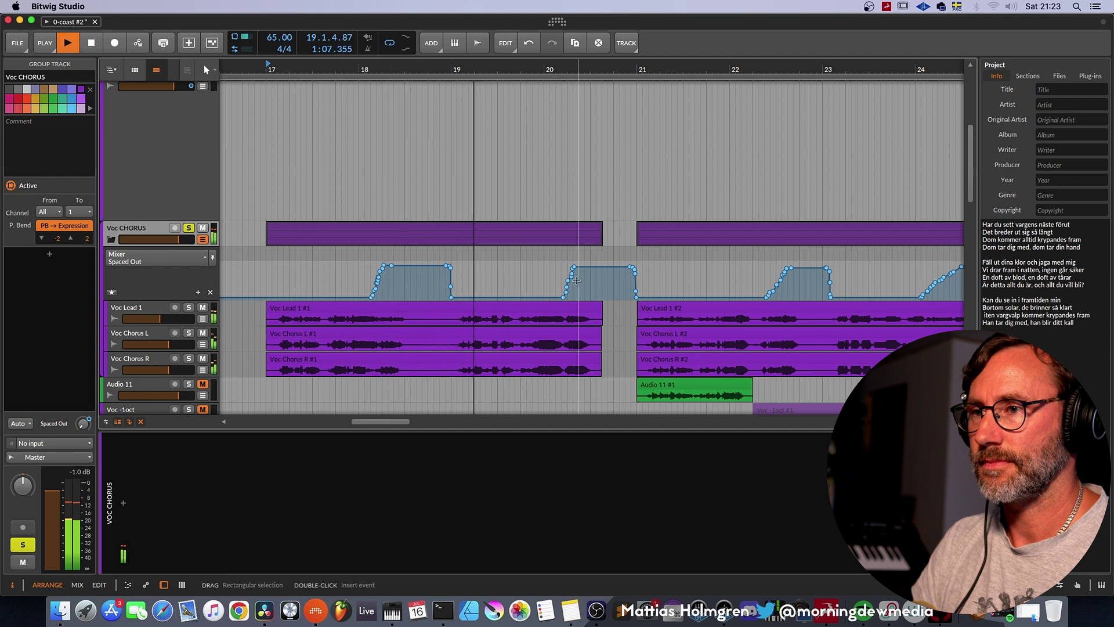
scroll(661, 174, right, 5)
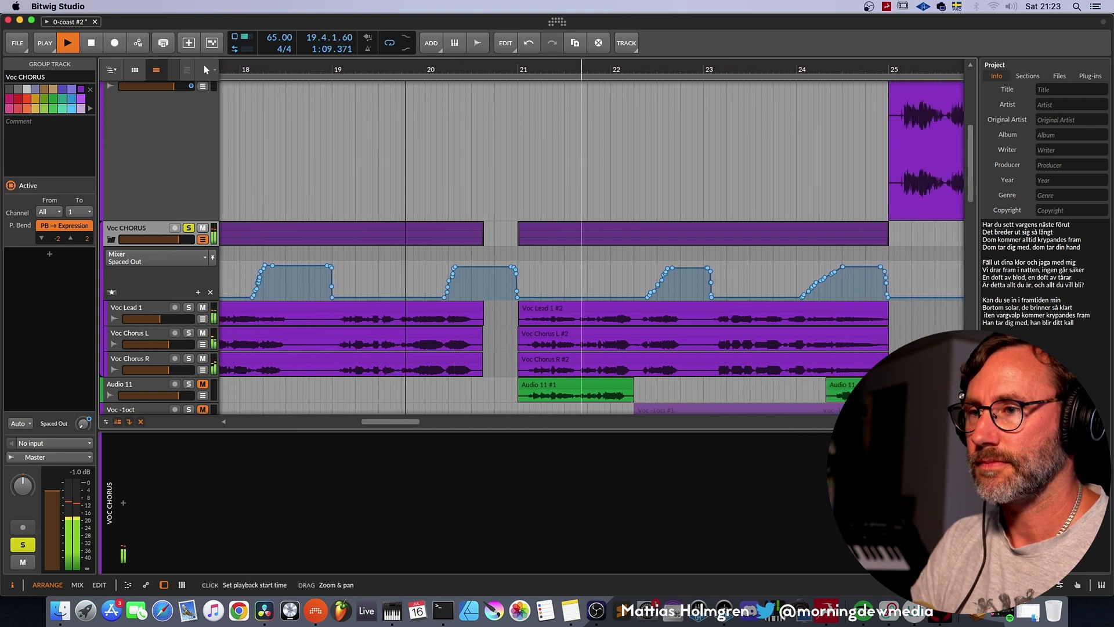
scroll(586, 238, down, 1)
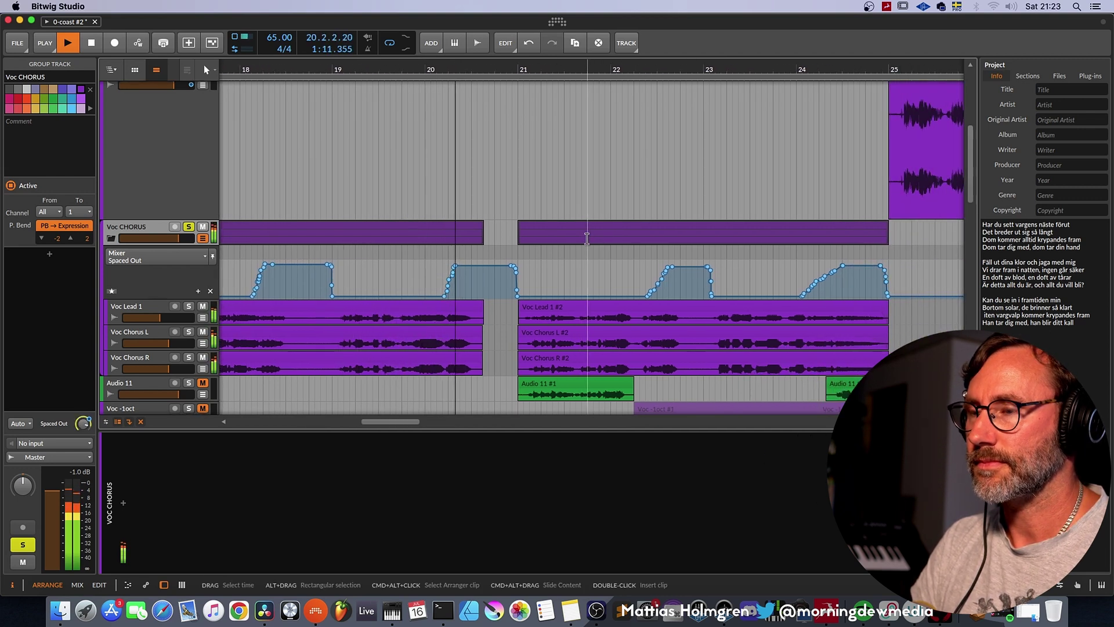
drag(641, 68, 592, 68)
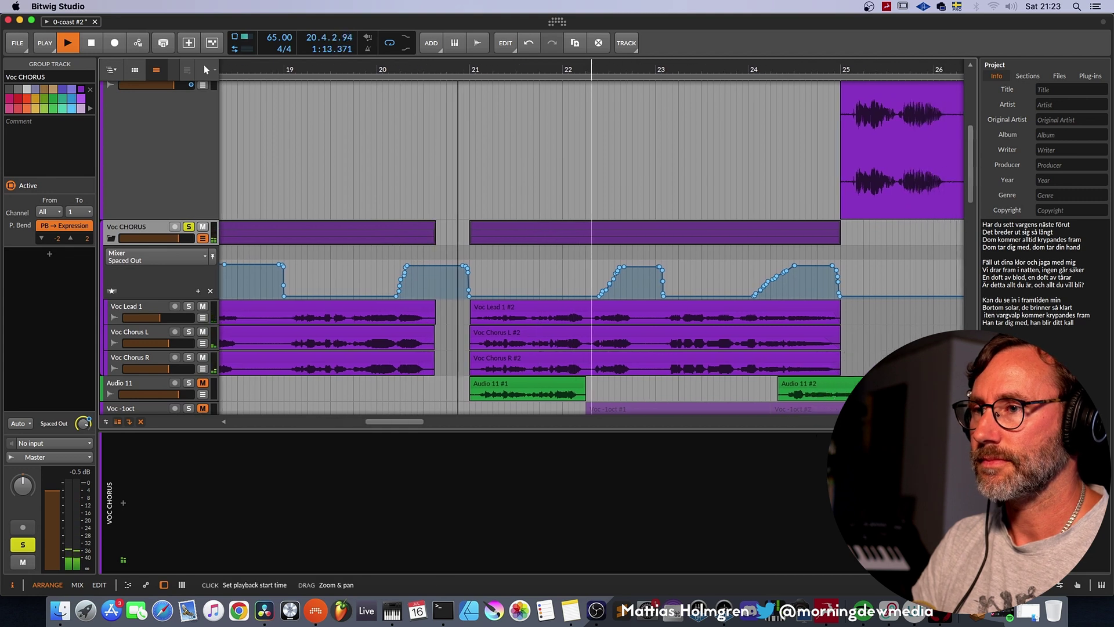
scroll(592, 244, right, 4)
key(space)
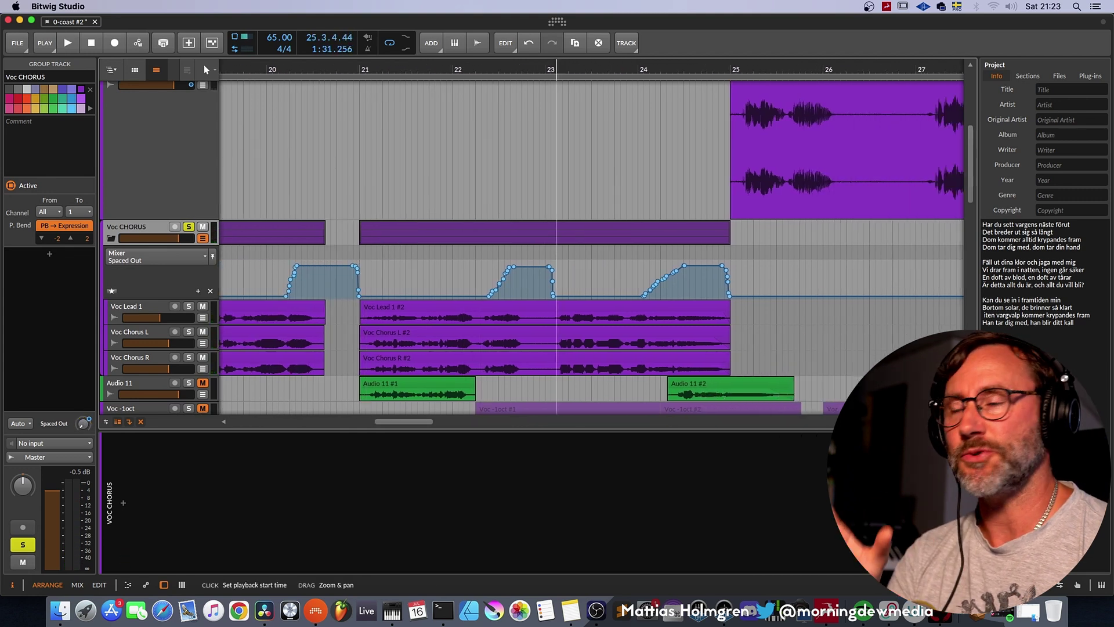
Turn off solo on the Voc CHORUS group and hide its automation lane.
scroll(592, 244, left, 2)
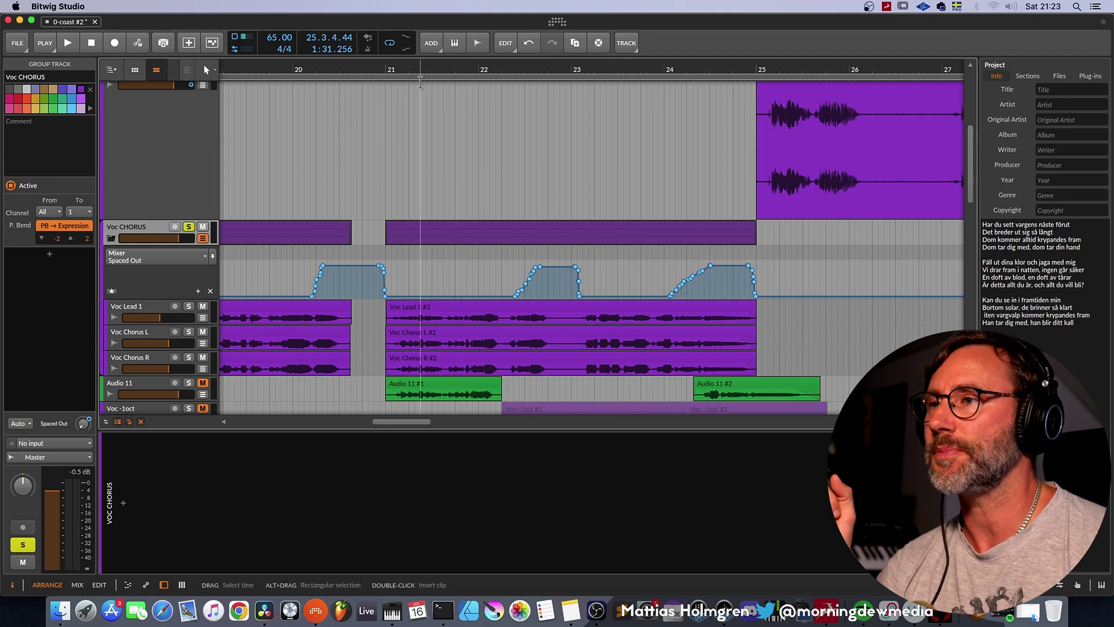
key(minus)
key(minus)
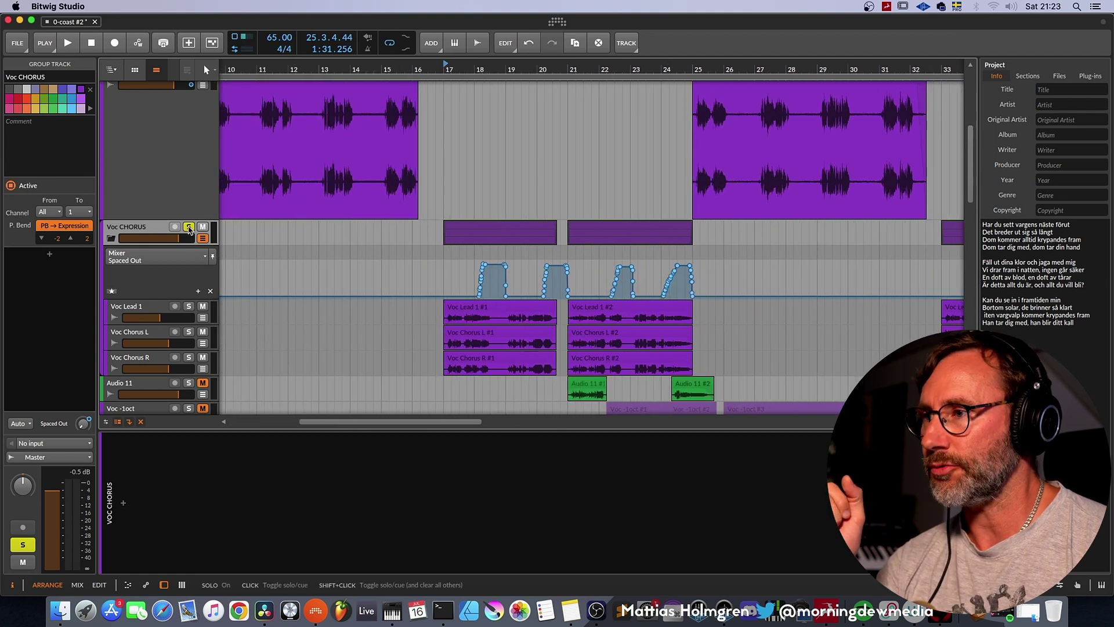
scroll(103, 237, up, 10)
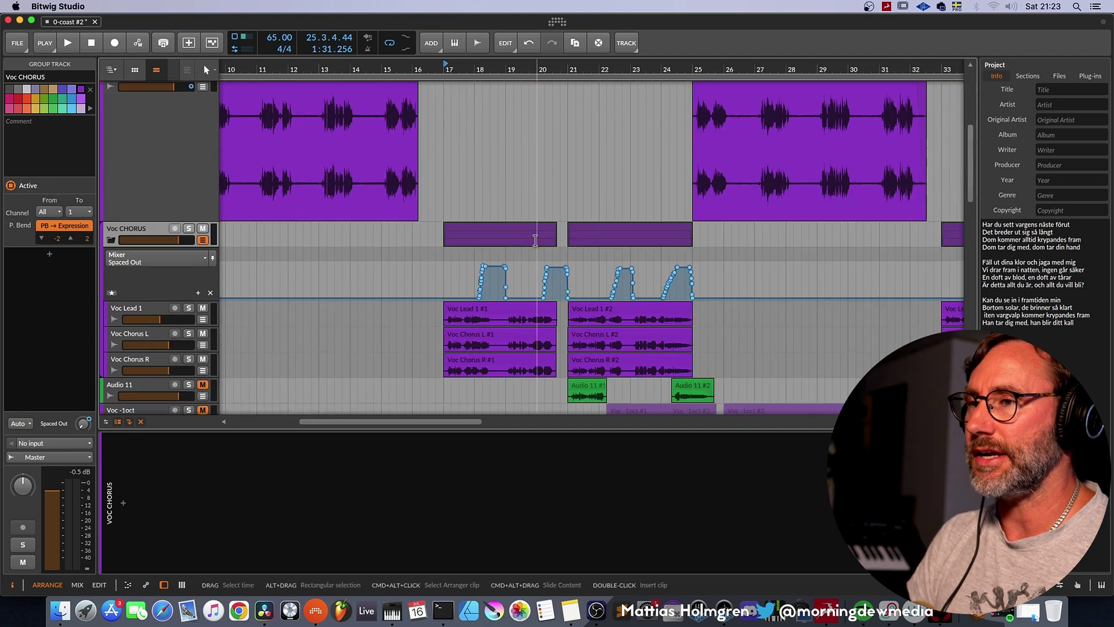
scroll(505, 125, down, 10)
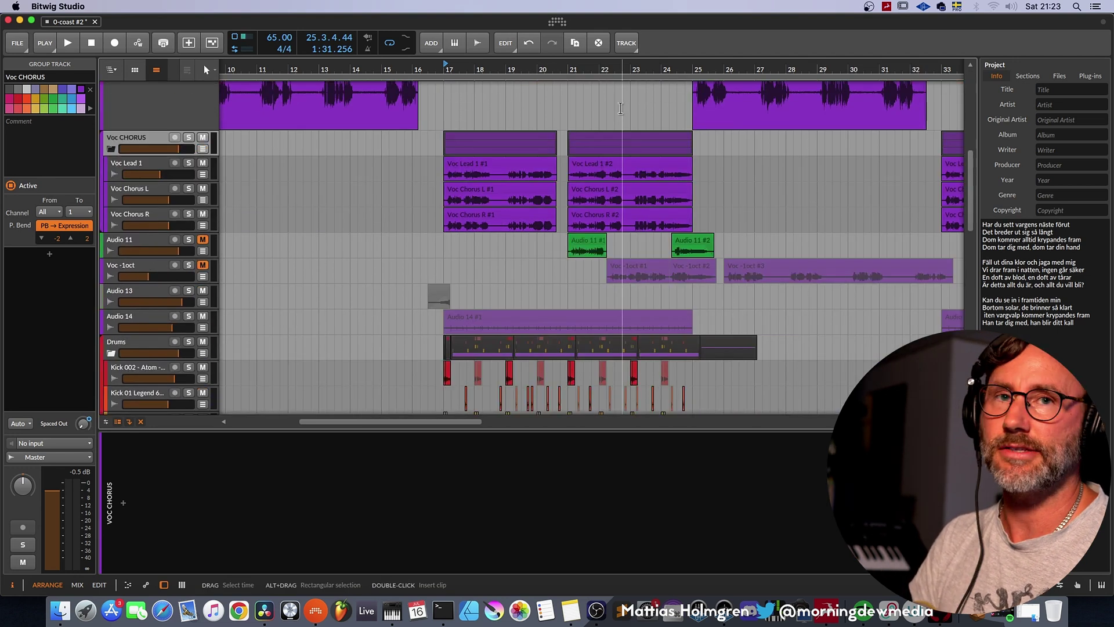
scroll(605, 124, up, 10)
Play the full mix from bar 17 through the chorus, briefly showing and hiding Voc CHORUS's Spaced Out send automation.
key(space)
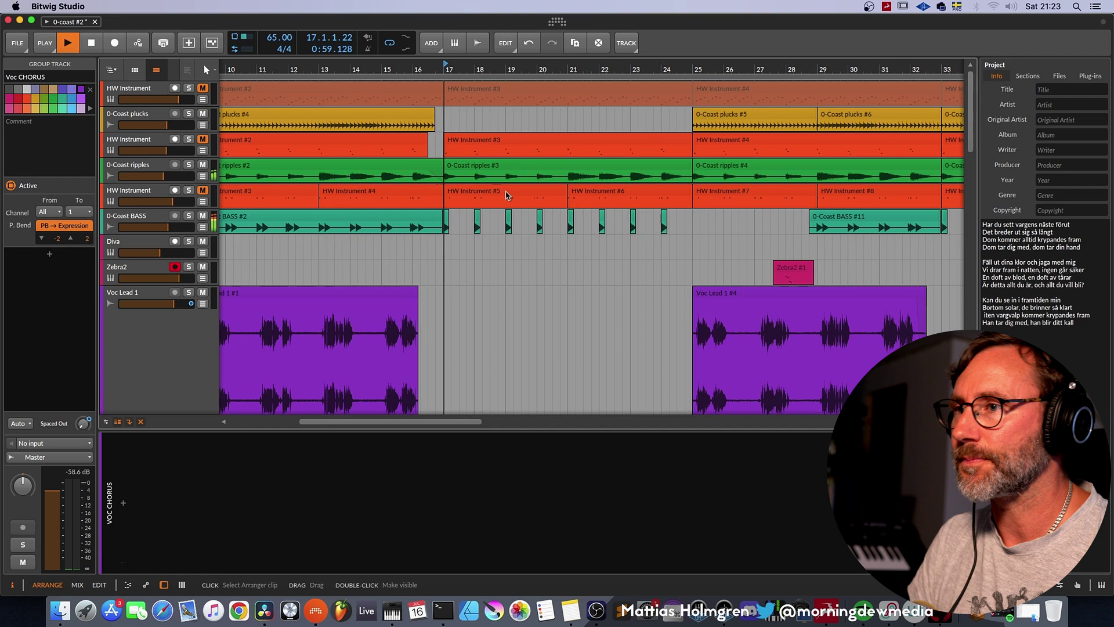
scroll(445, 256, down, 8)
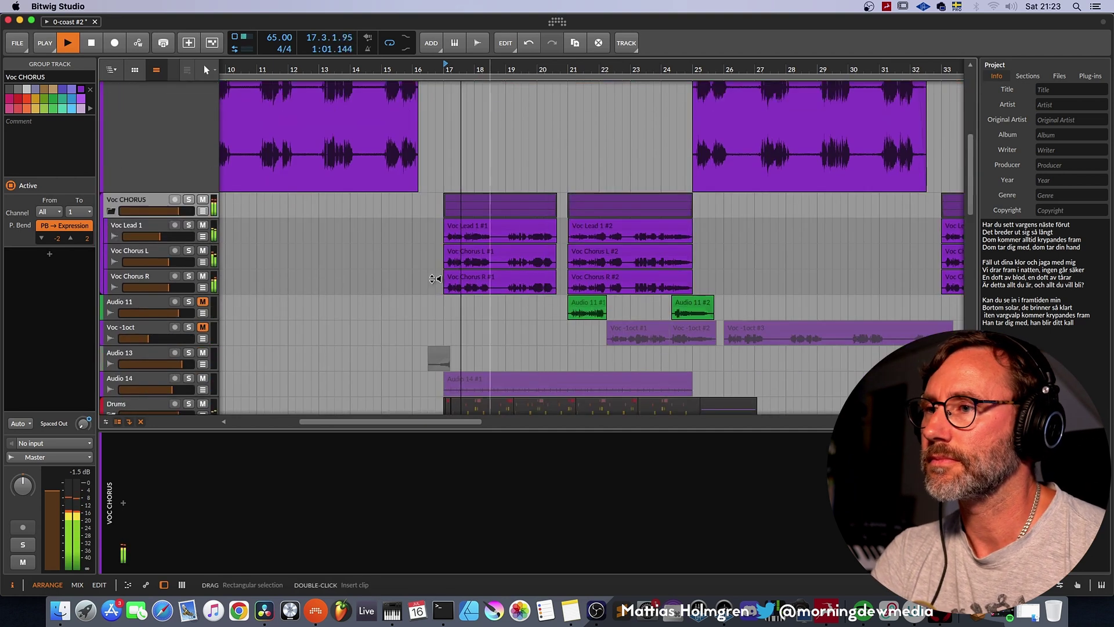
click(203, 211)
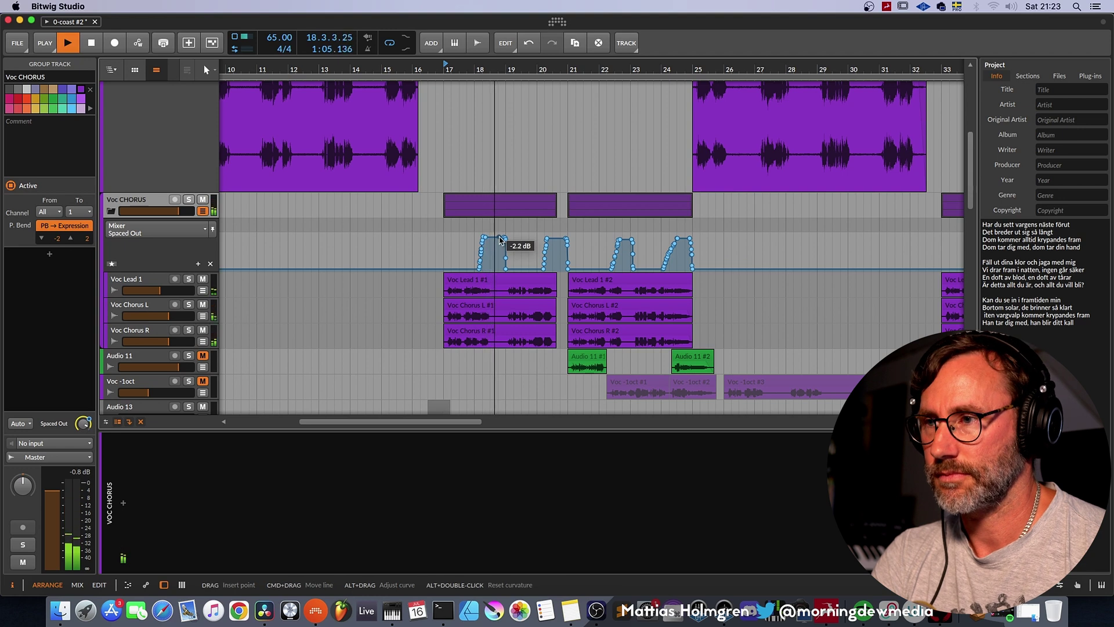
click(203, 212)
scroll(603, 244, down, 4)
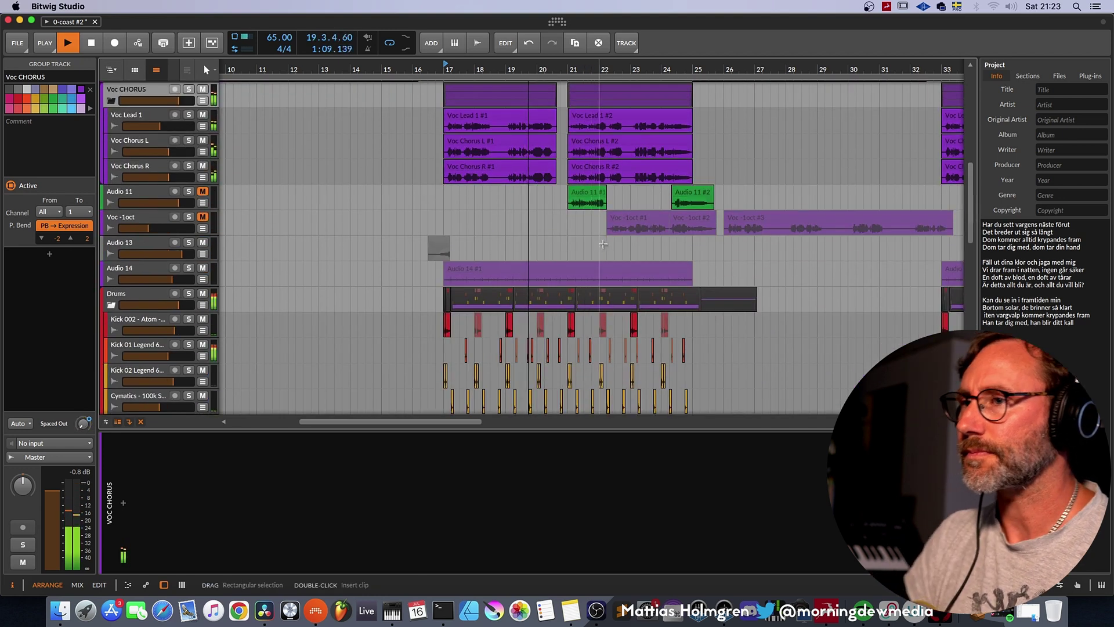
scroll(604, 243, up, 4)
drag(614, 69, 547, 102)
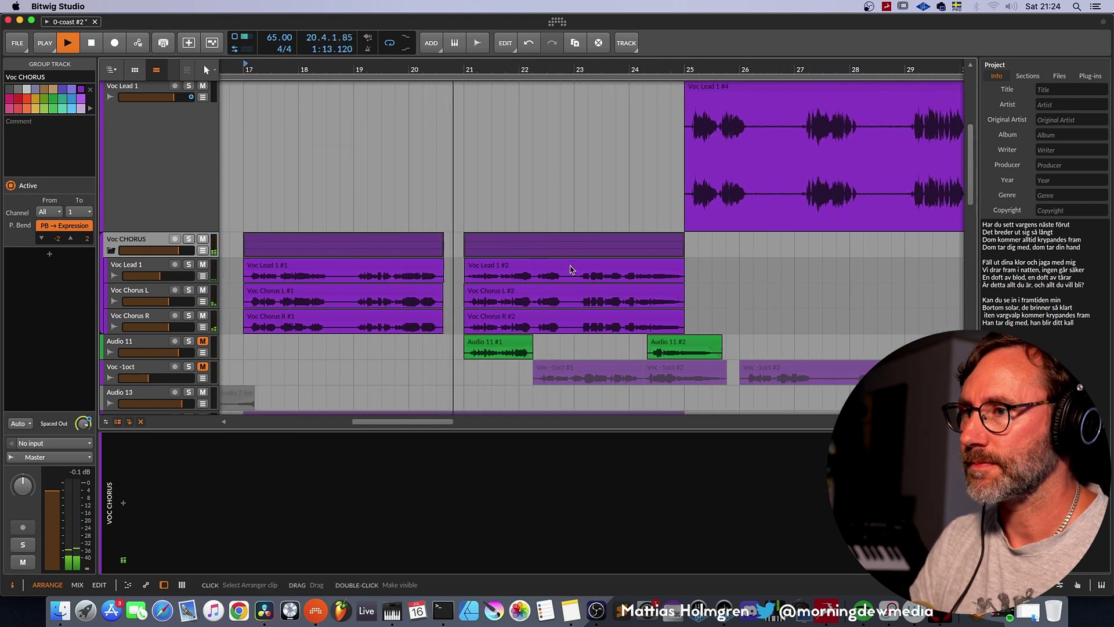
drag(597, 68, 479, 68)
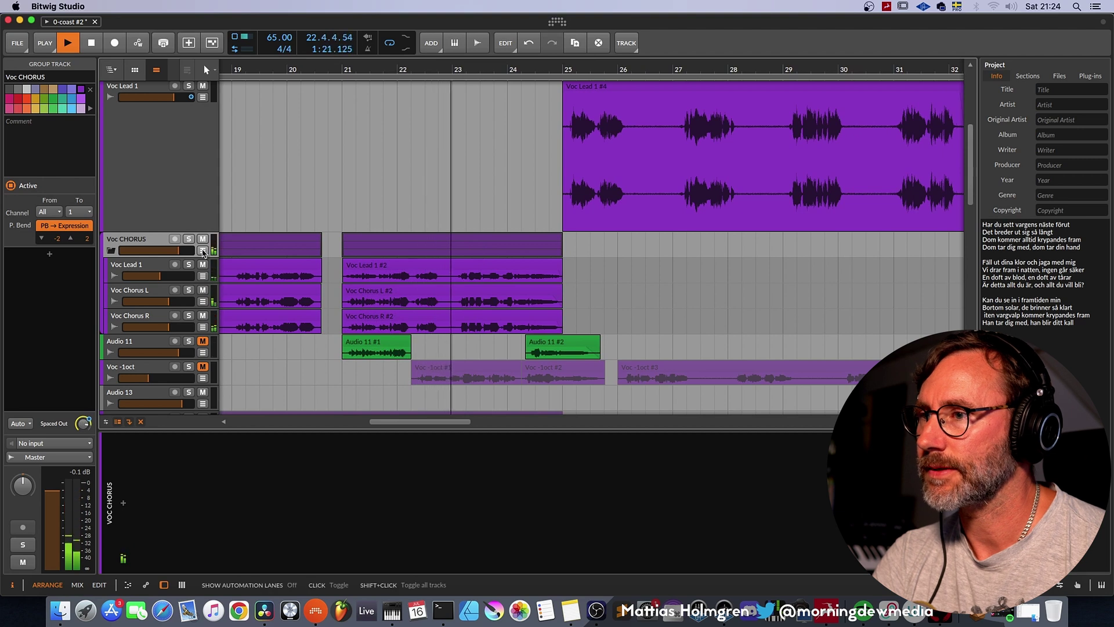
drag(627, 67, 502, 184)
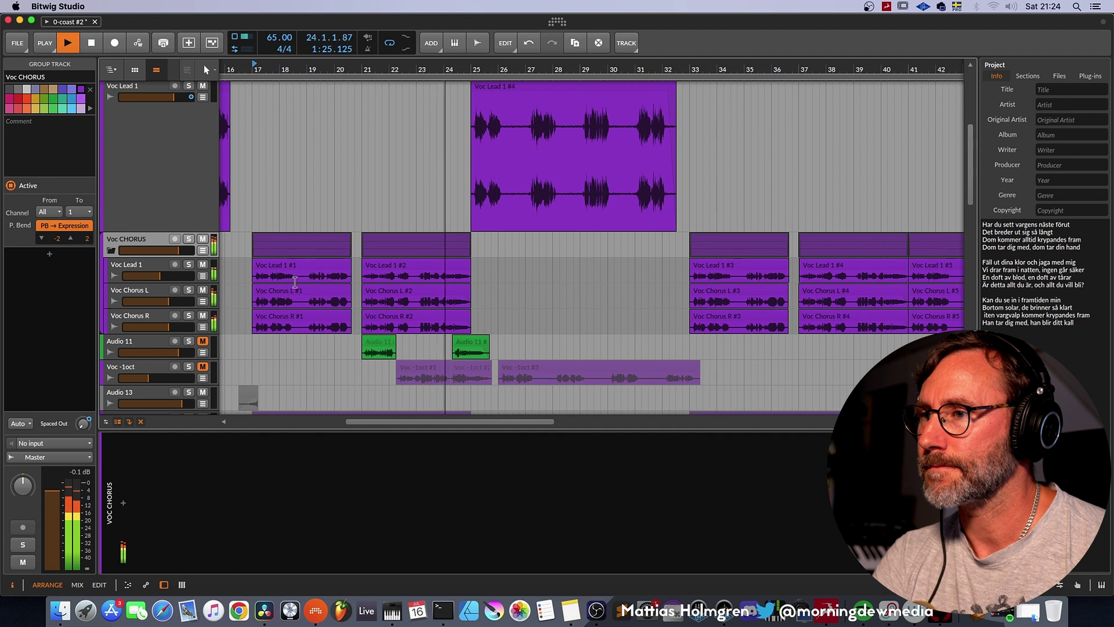
Examine the device chain of Voc Lead 1 in the chorus group, and the verse Voc Lead 1's Spaced Out send automation from bar 25.
click(137, 268)
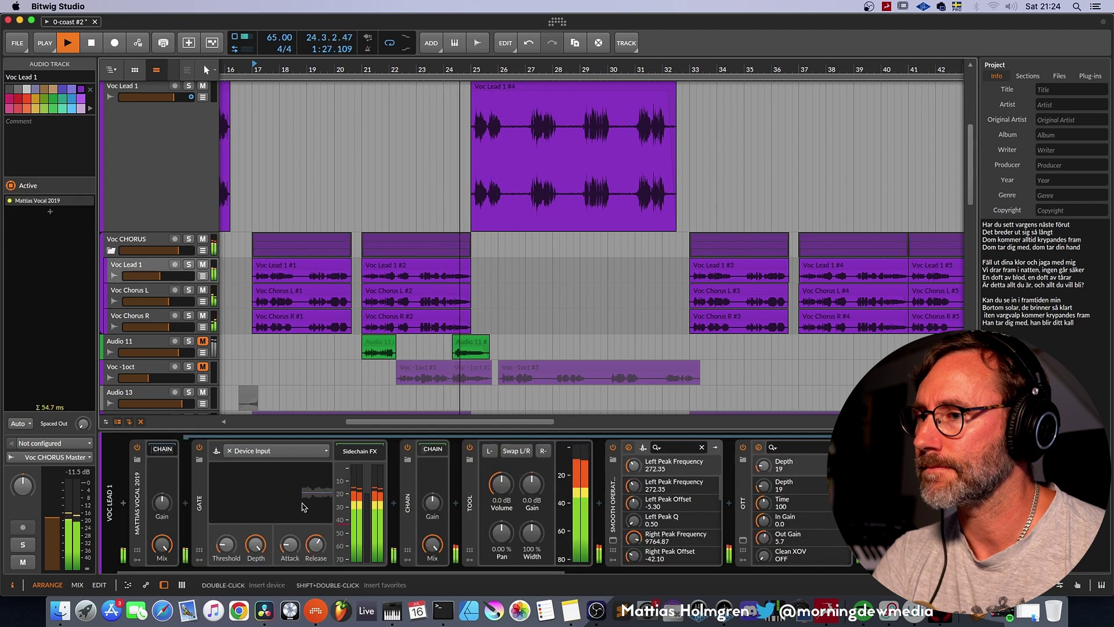
scroll(527, 574, right, 2)
scroll(527, 574, right, 10)
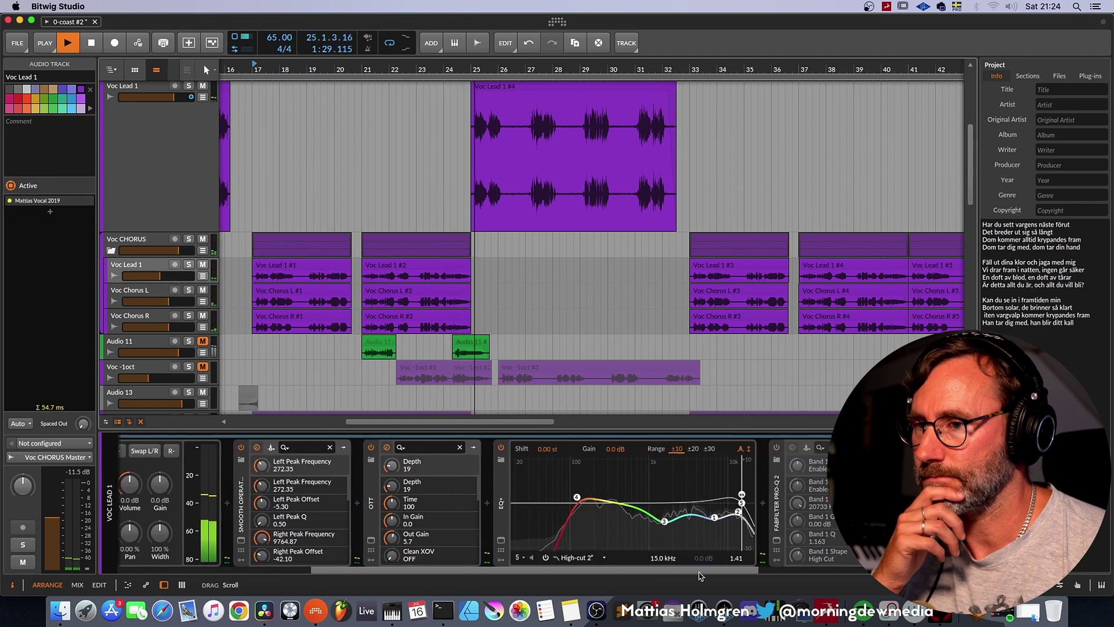
scroll(515, 276, up, 3)
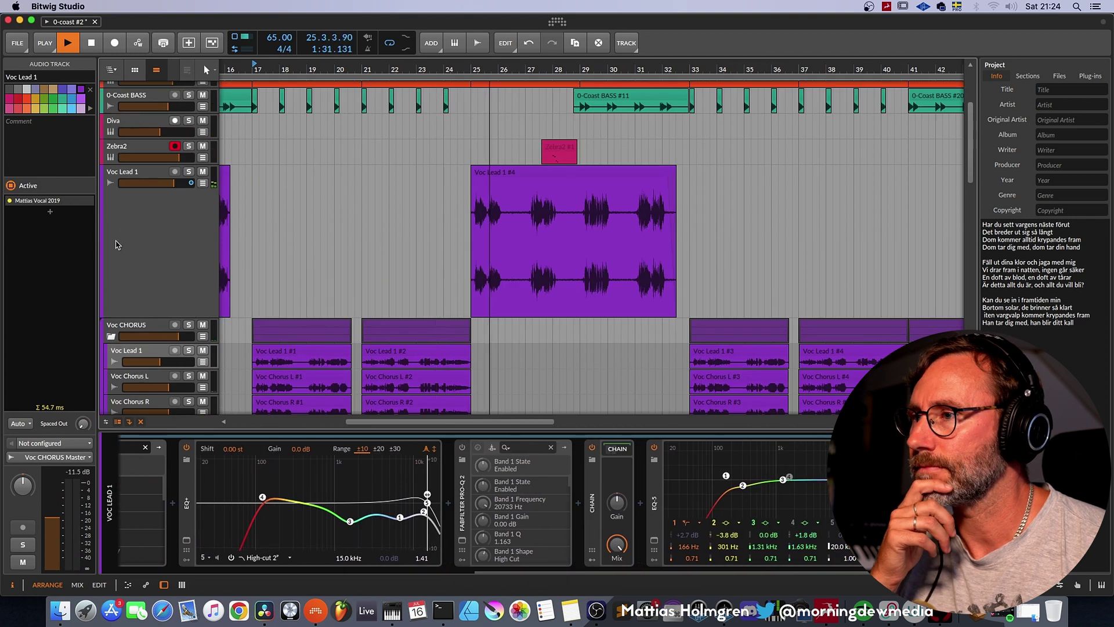
click(516, 276)
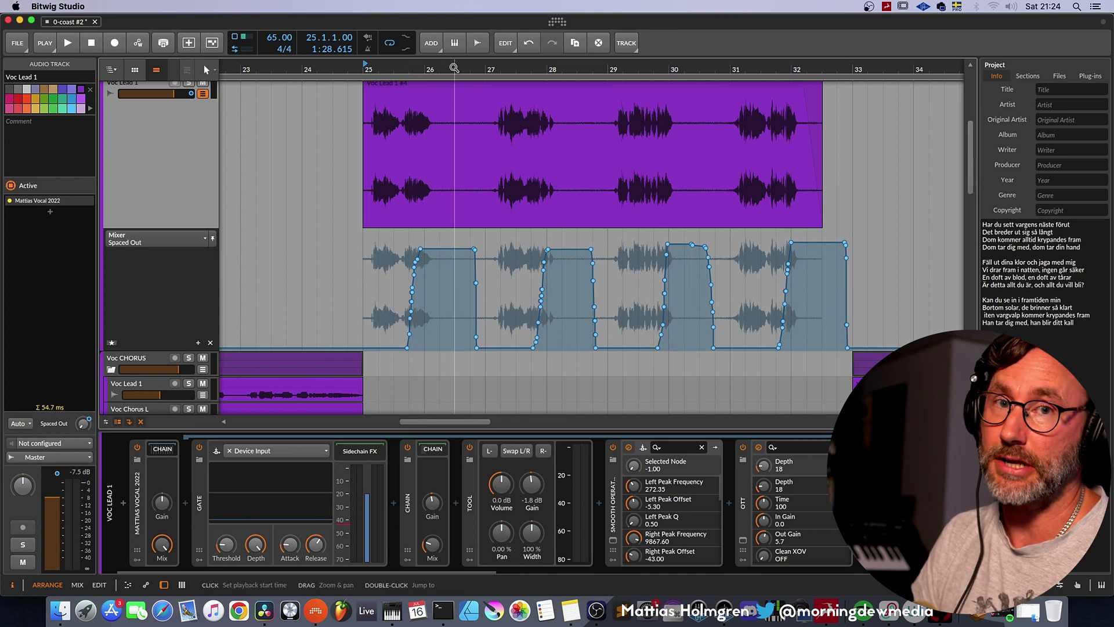
Play the mix from bar 25 and follow the verse Voc Lead 1's Spaced Out send automation through its vocal phrases to bar 32.
key(space)
scroll(481, 191, up, 3)
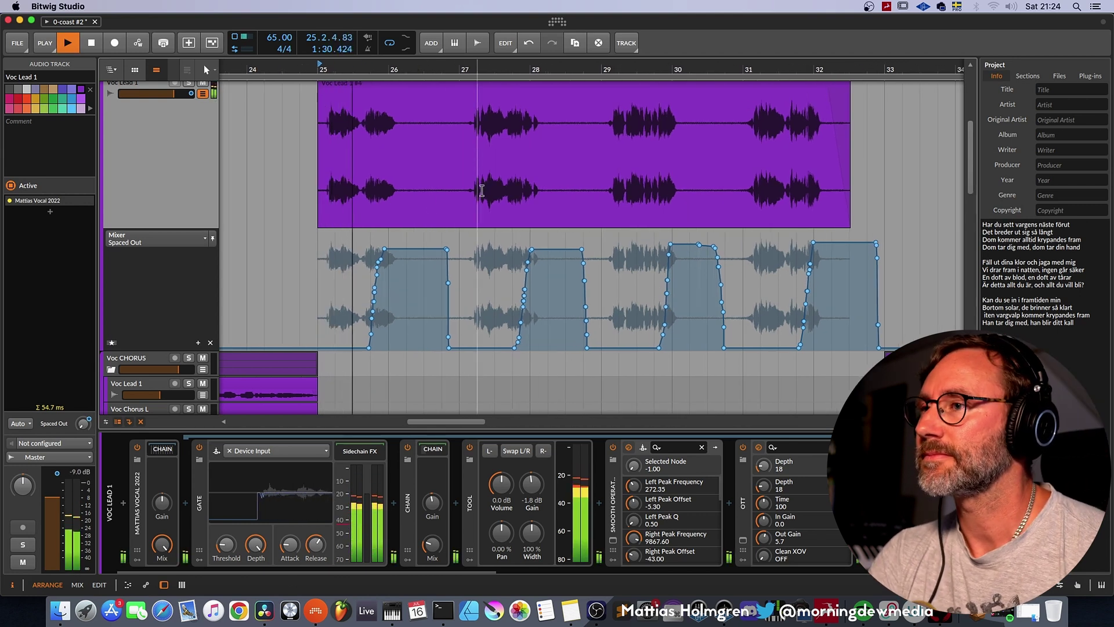
scroll(481, 191, up, 1)
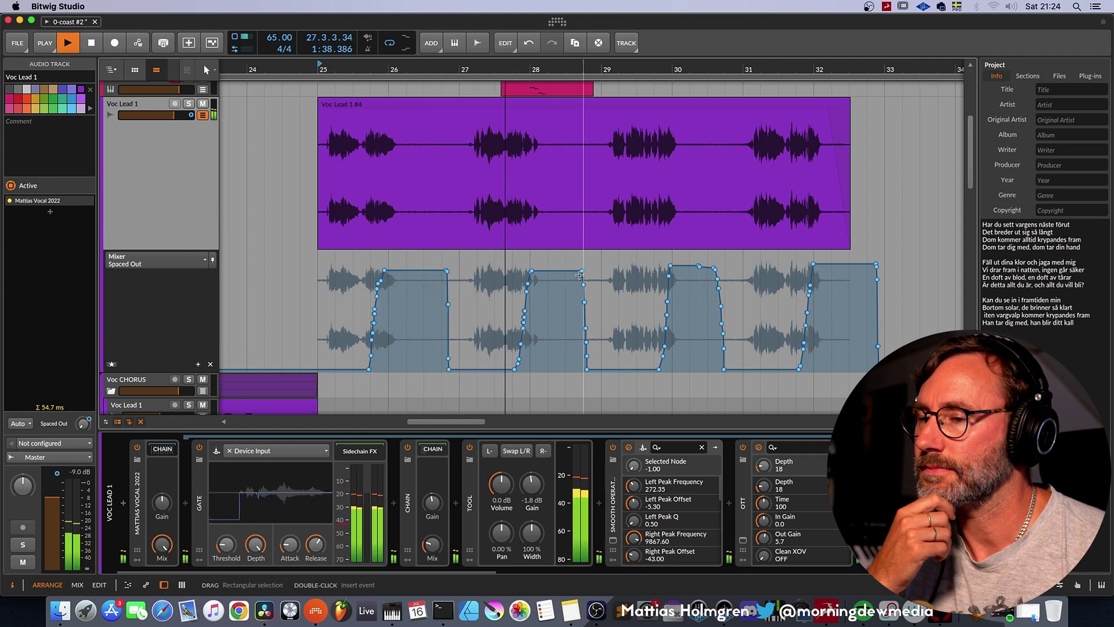
drag(671, 65, 516, 65)
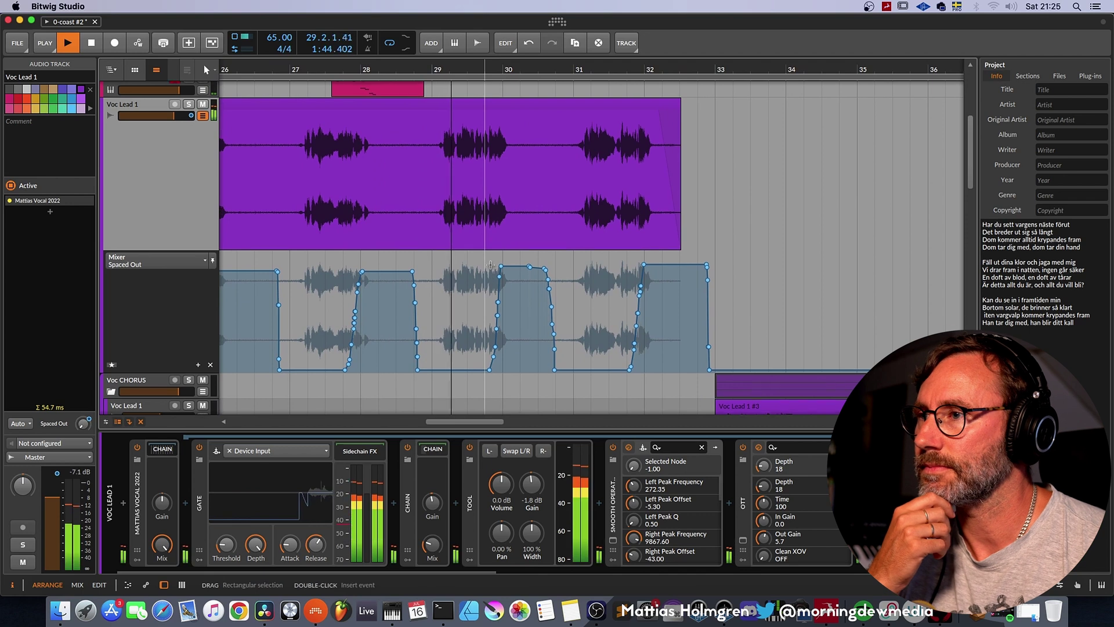
scroll(487, 348, up, 1)
scroll(486, 578, right, 3)
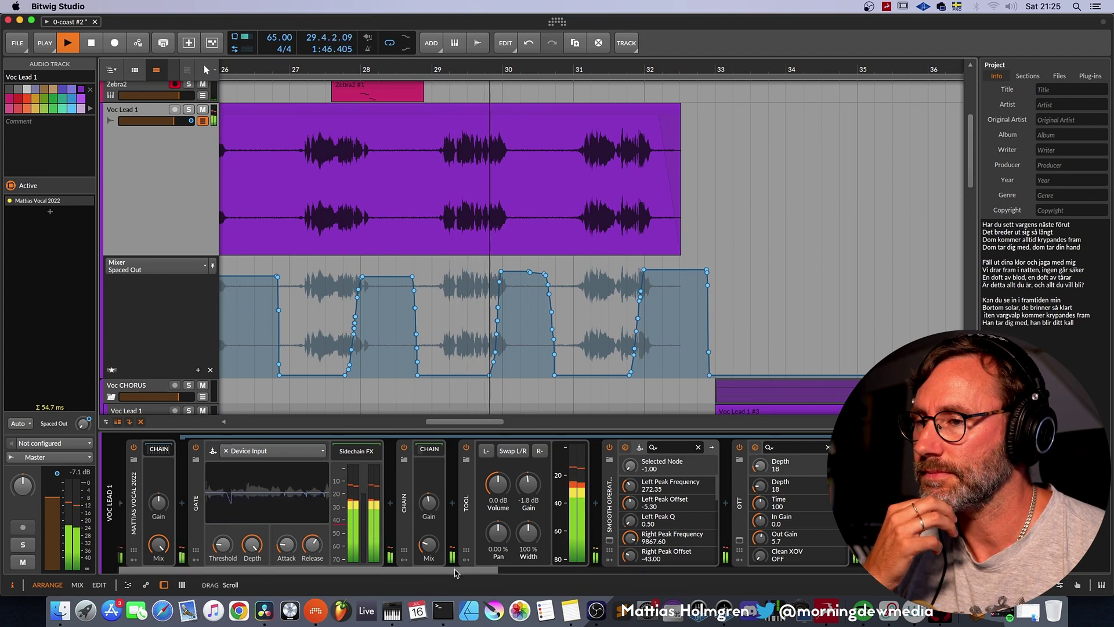
scroll(486, 577, right, 2)
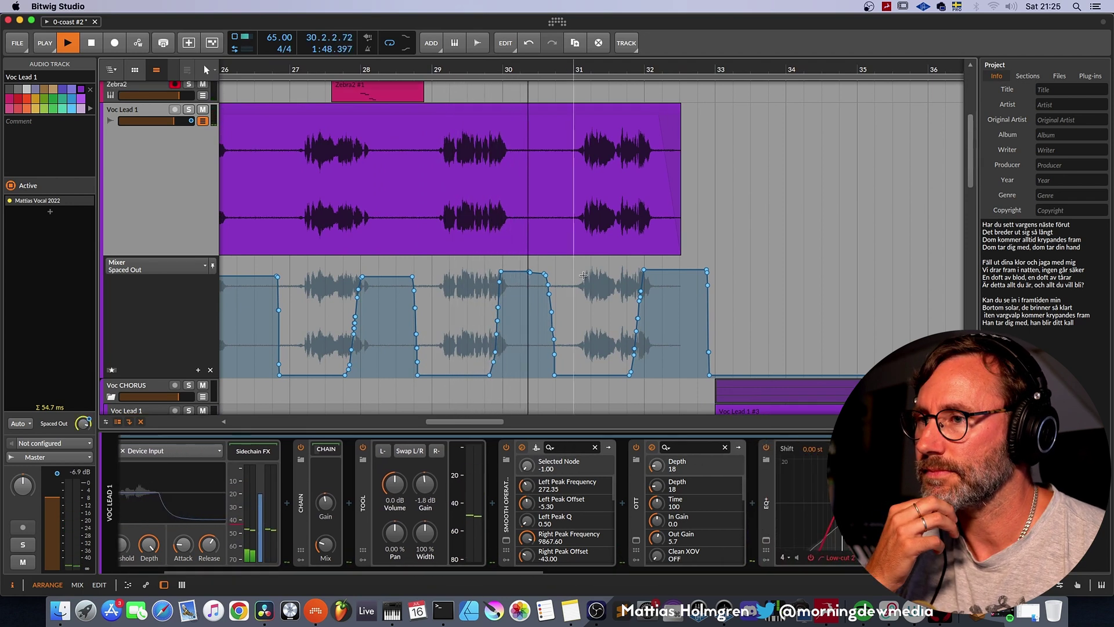
scroll(649, 174, up, 2)
drag(654, 74, 549, 69)
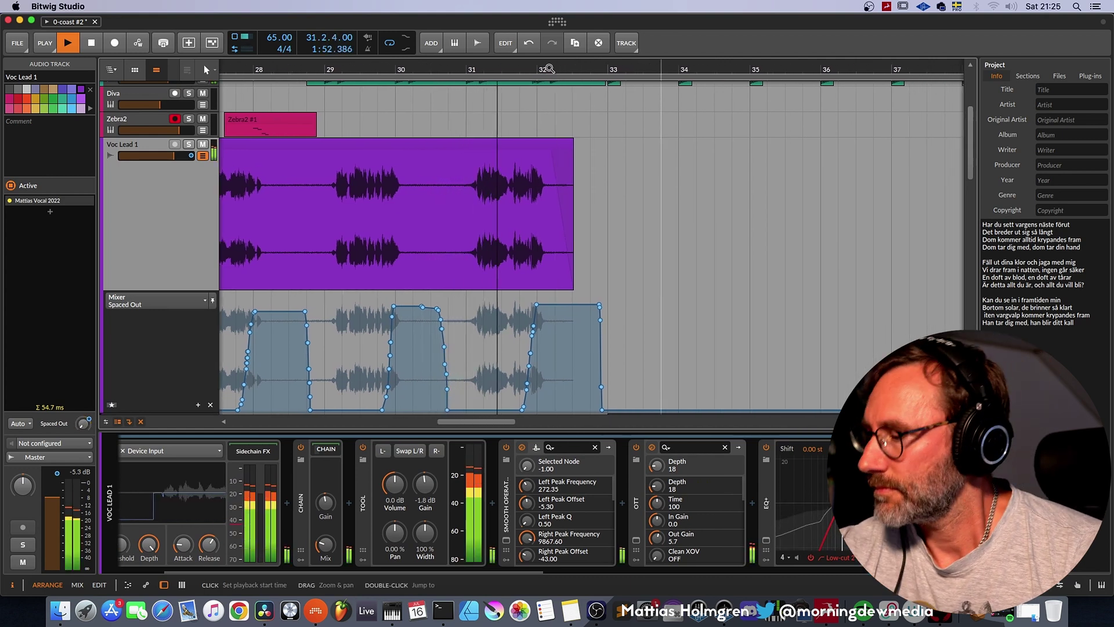
Hide the verse Voc Lead 1's Spaced Out automation lane and stop playback.
drag(549, 69, 462, 165)
scroll(348, 162, down, 4)
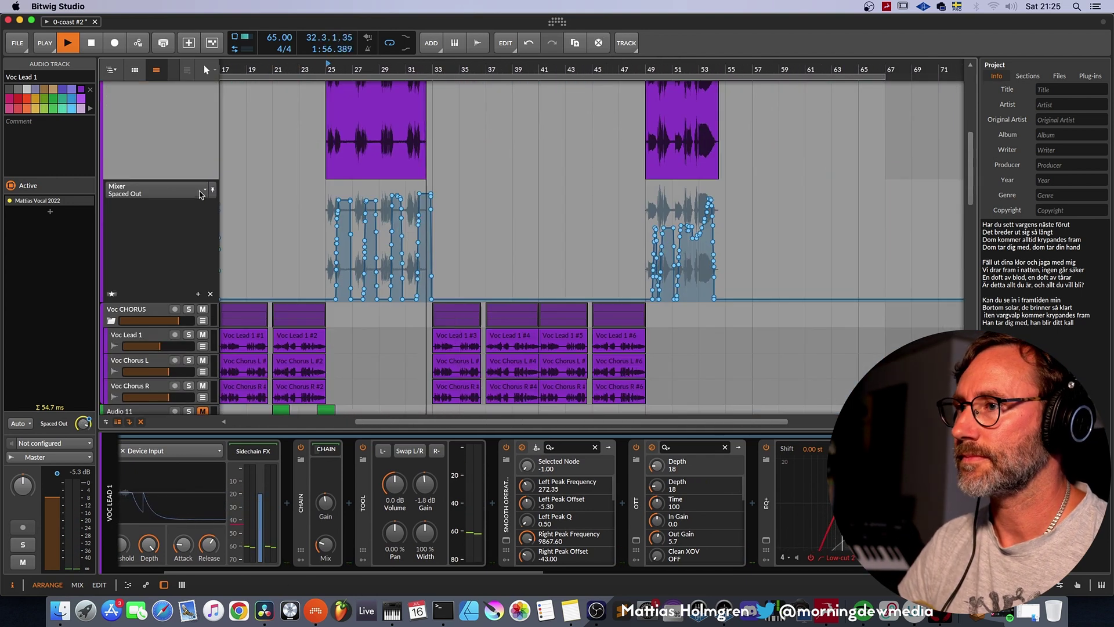
scroll(232, 145, up, 3)
click(202, 135)
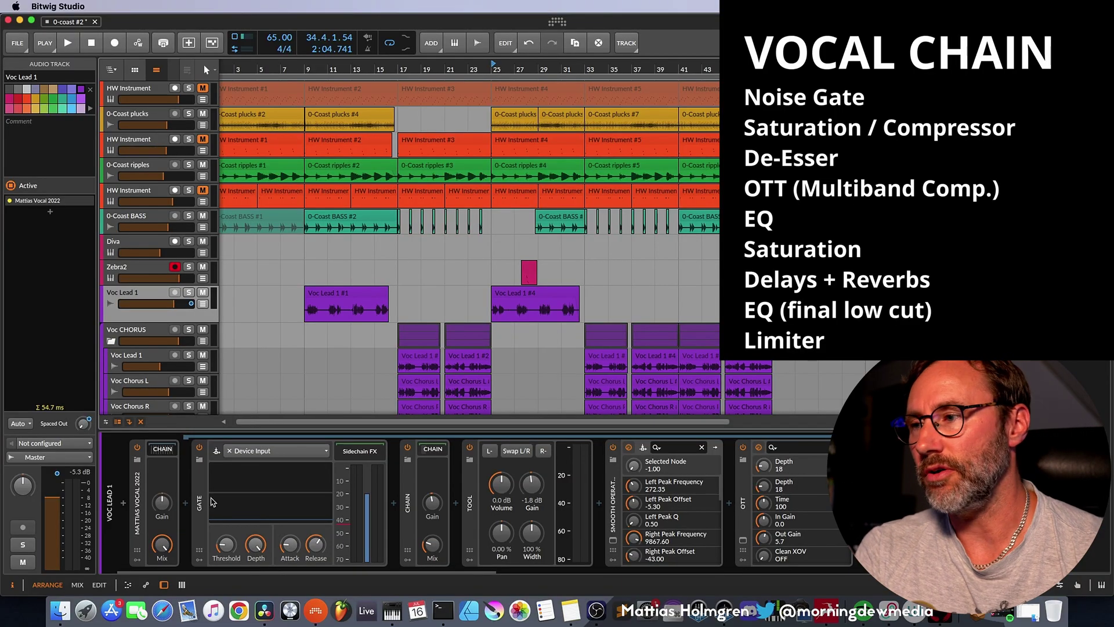
Select the Gate on Voc Lead 1, then briefly expand and collapse the parallel Chain containing CamelCrusher to review its saturation stage.
click(205, 498)
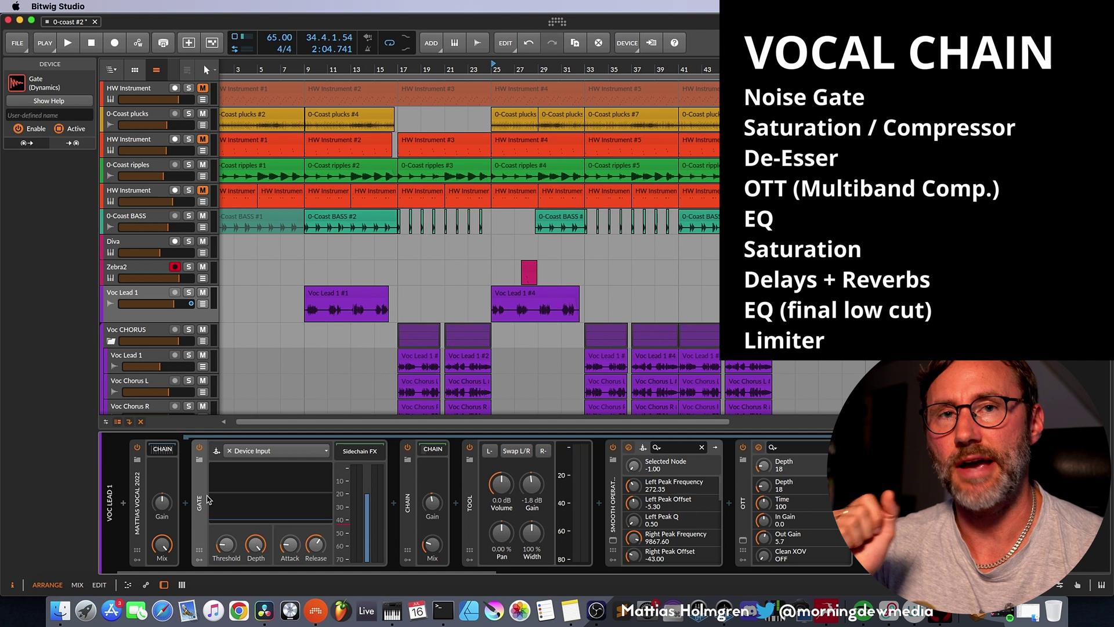
scroll(297, 464, right, 5)
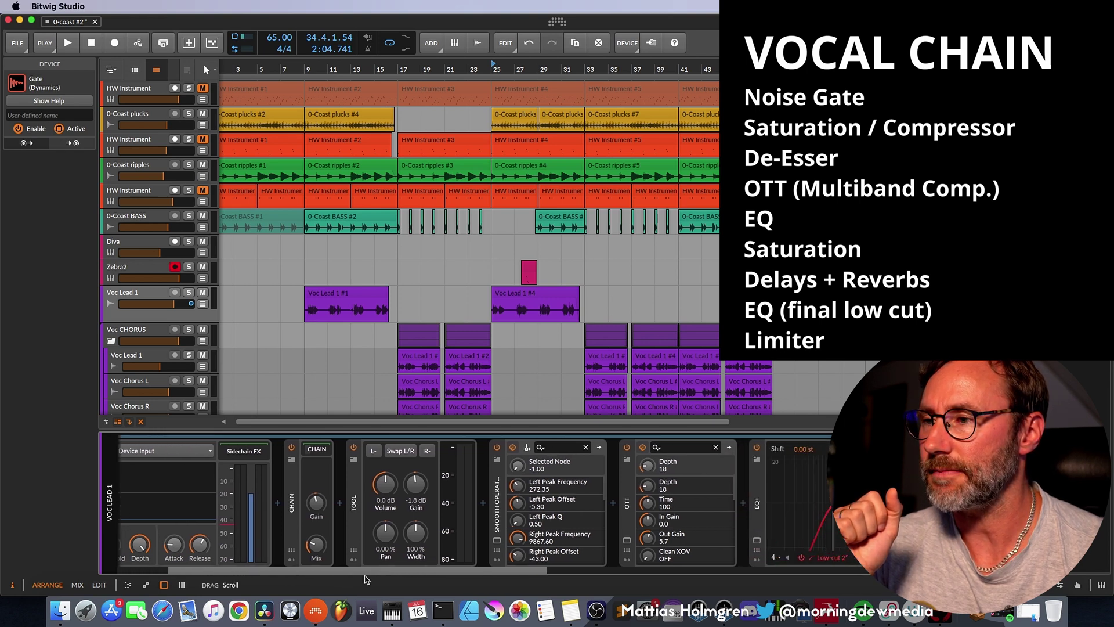
click(304, 449)
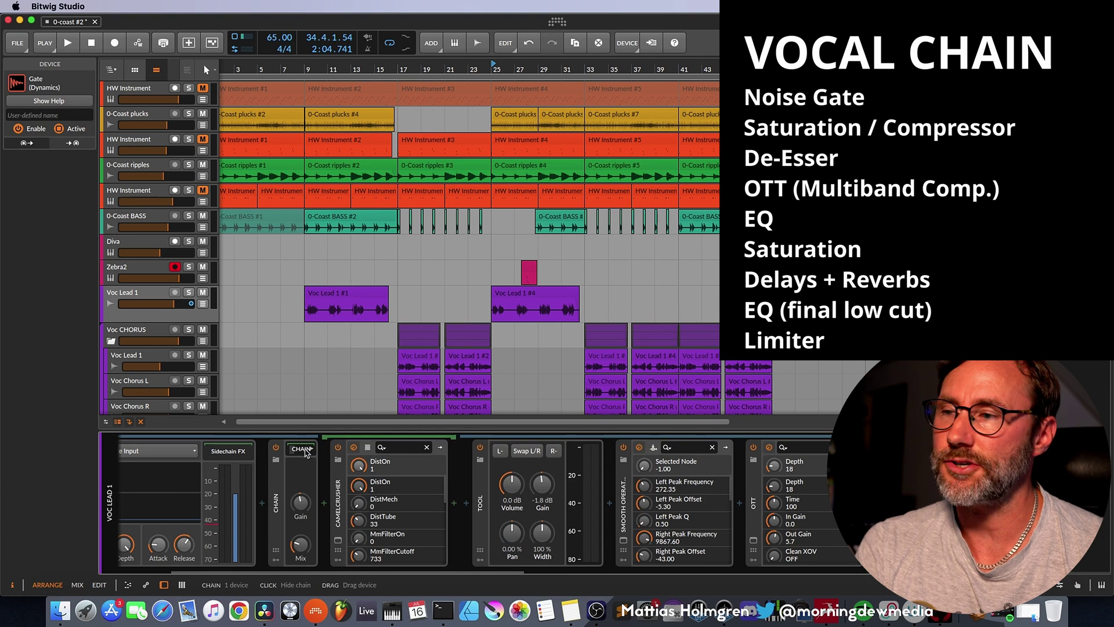
click(307, 450)
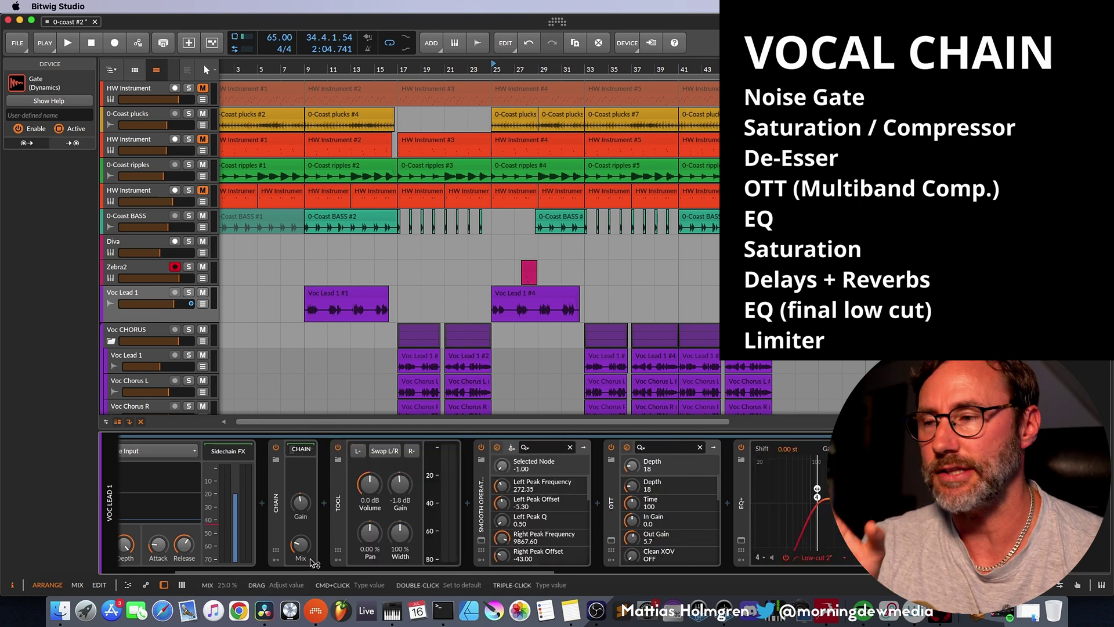
View the Smooth Operator de-esser's plug-in window in the Voc Lead 1 chain and close it again.
drag(341, 571, 390, 576)
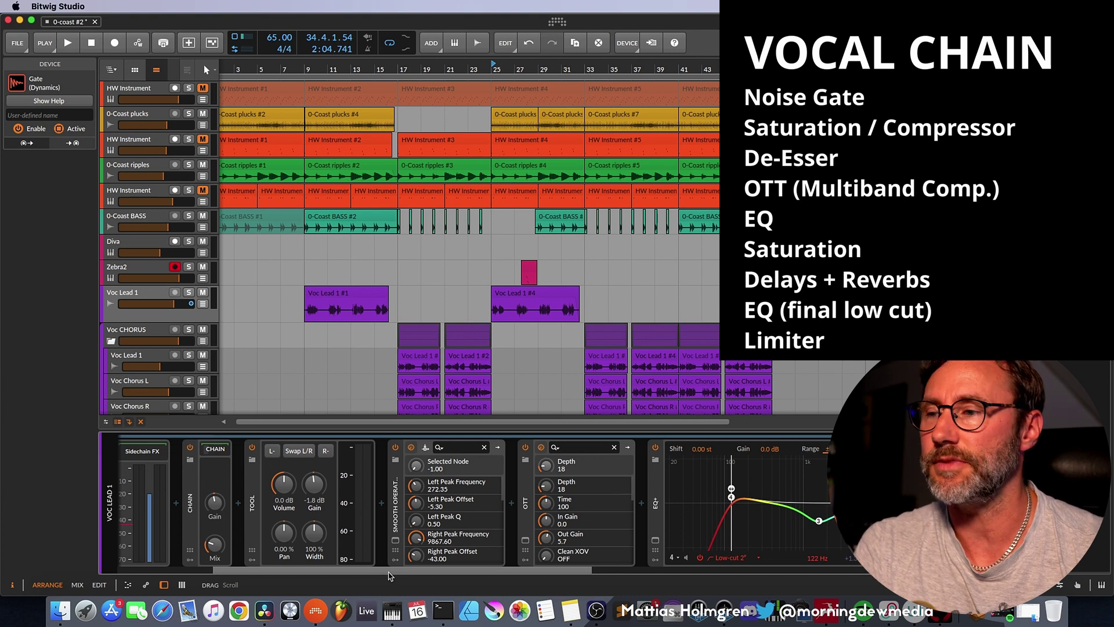
scroll(389, 575, right, 2)
click(331, 542)
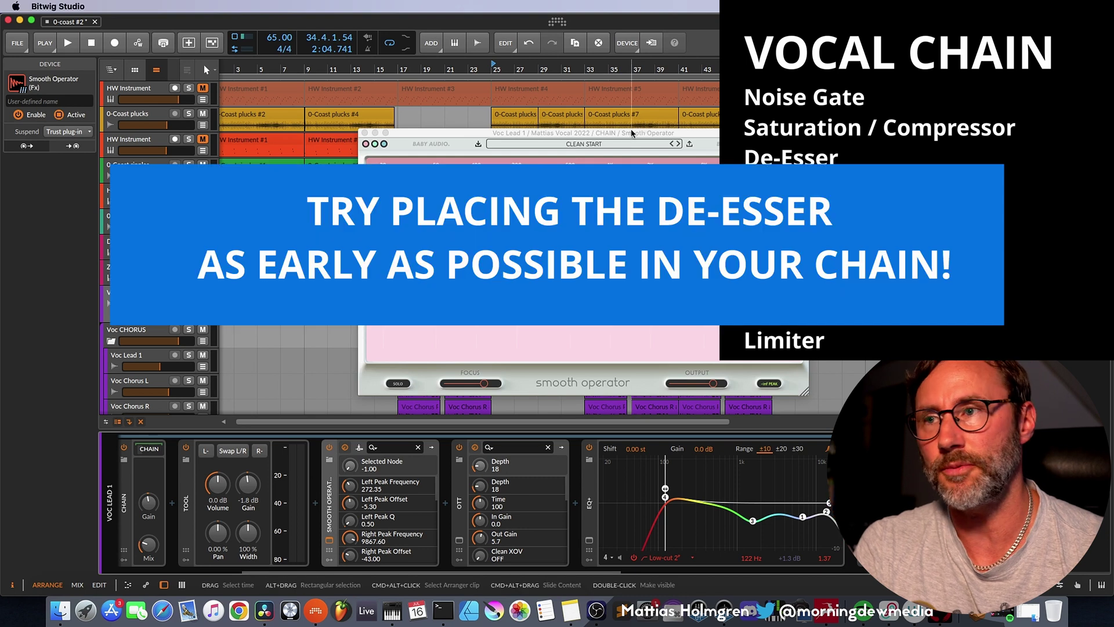
click(365, 133)
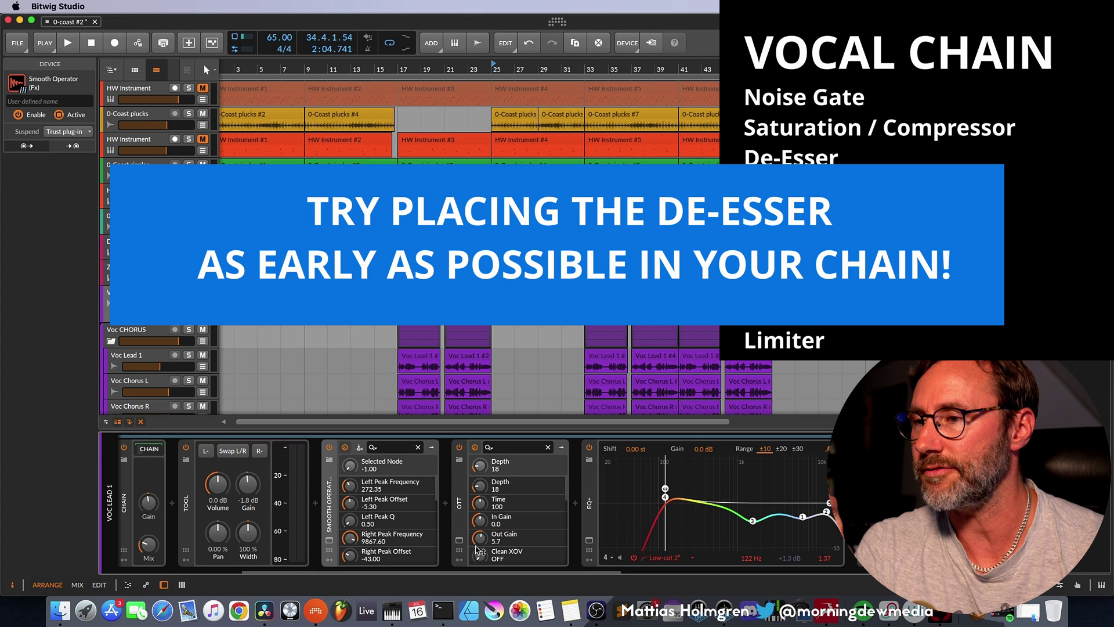
View the OTT multiband compressor's plug-in window in the Voc Lead 1 chain and close it again.
drag(473, 572, 512, 571)
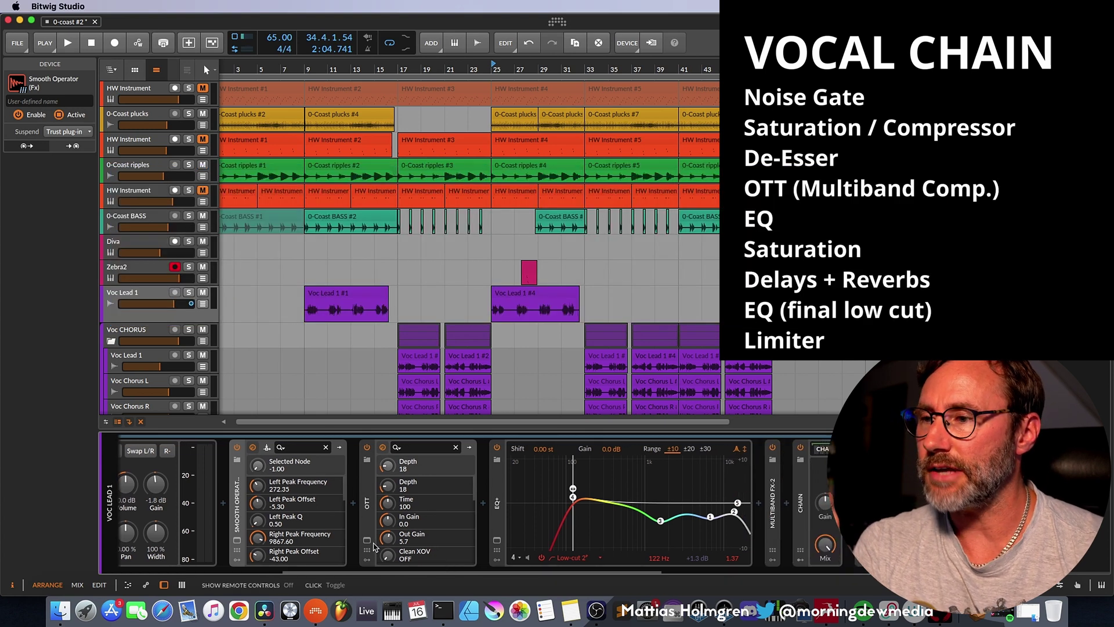
click(368, 540)
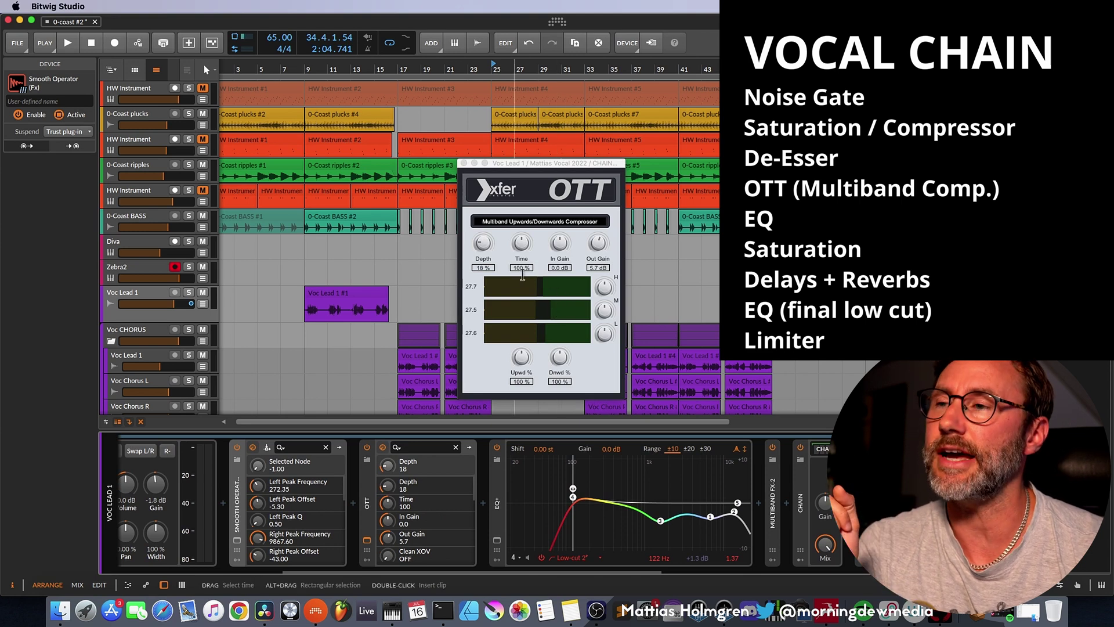
click(463, 164)
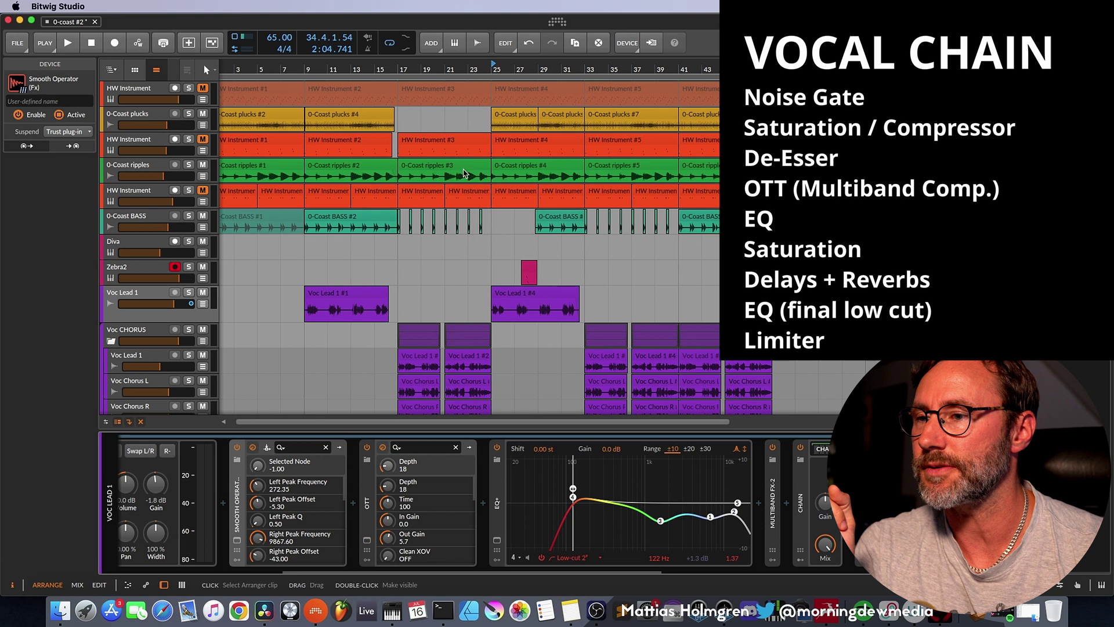
Examine the EQ+ curve after OTT and select the Multiband FX-2 container that follows it.
drag(601, 572, 658, 573)
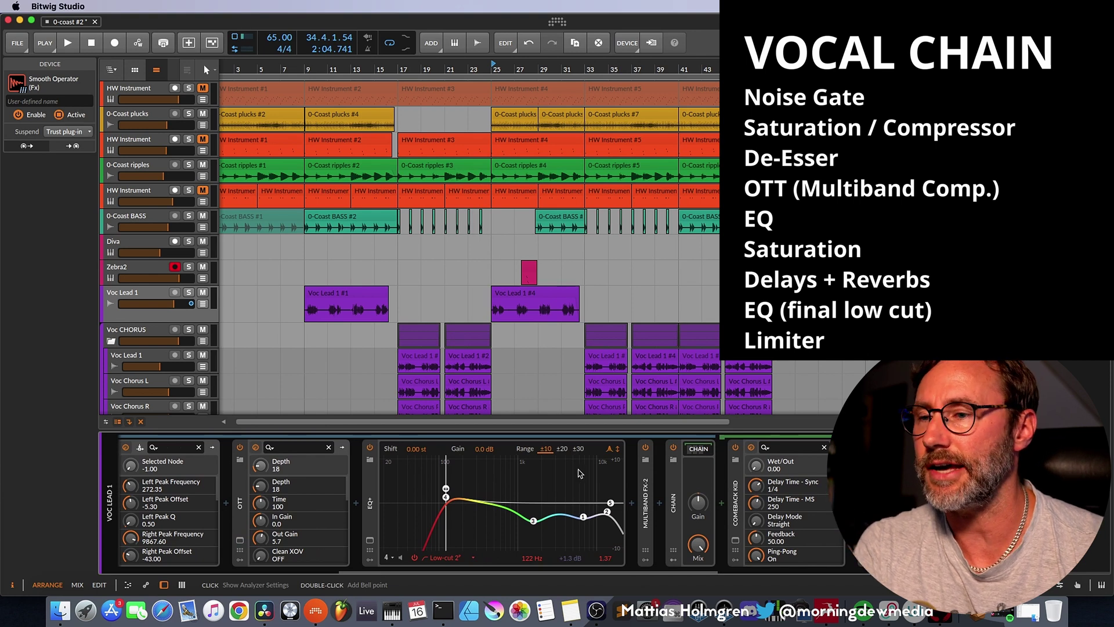
click(645, 507)
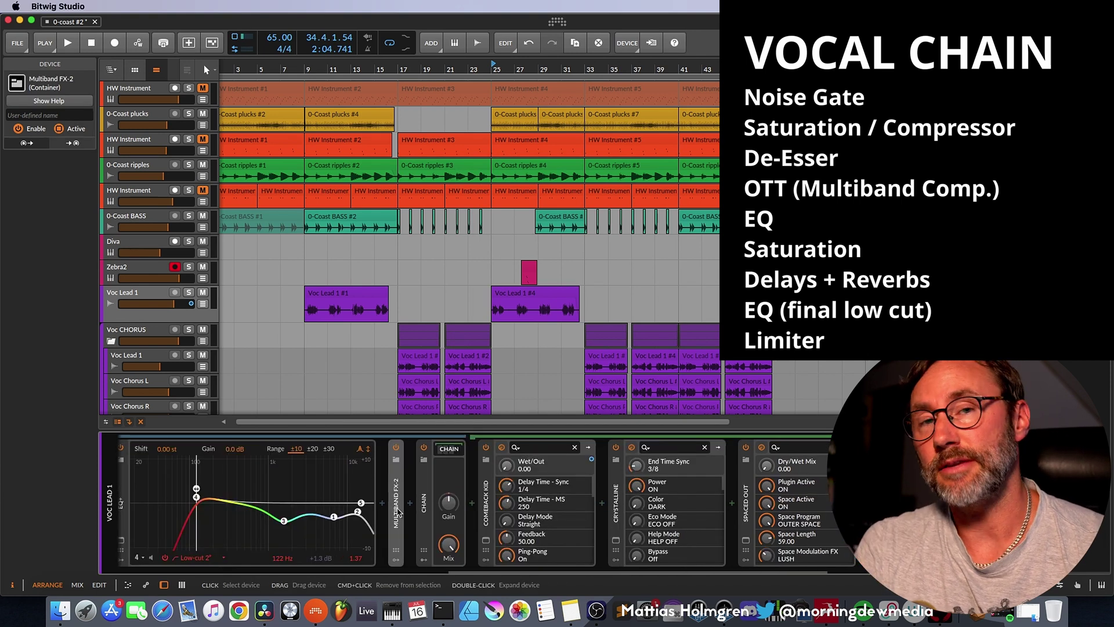